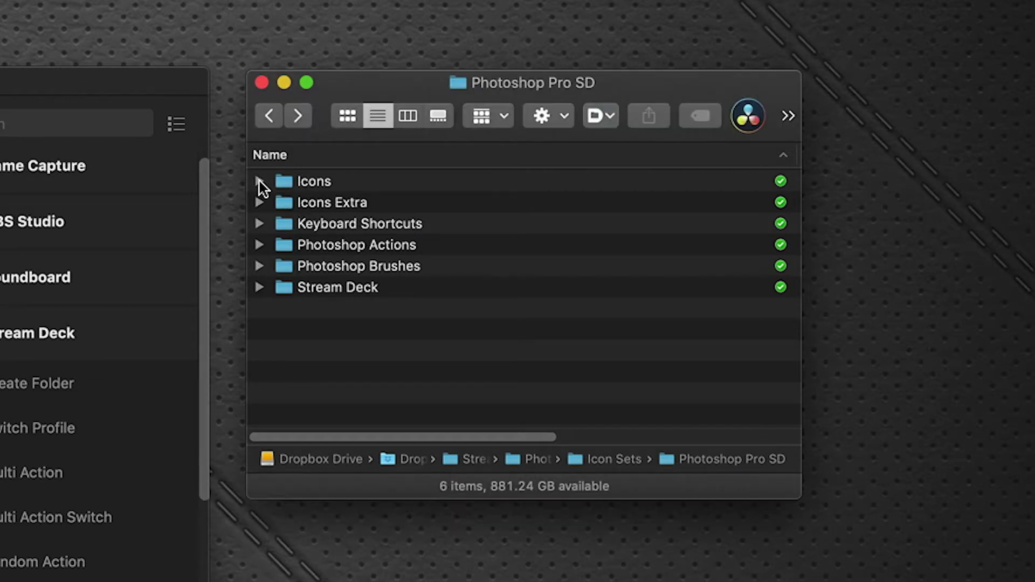
Step: Examine the four icon style folders inside Icons: Color Labelled, Color Unlabelled, Labelled and Unlabelled
left_click(260, 182)
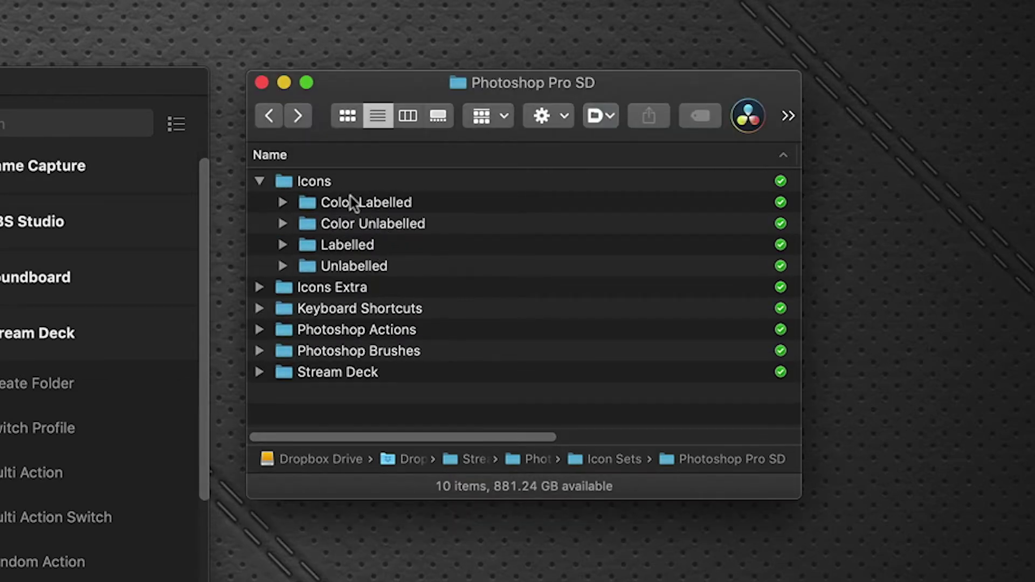
left_click(364, 266)
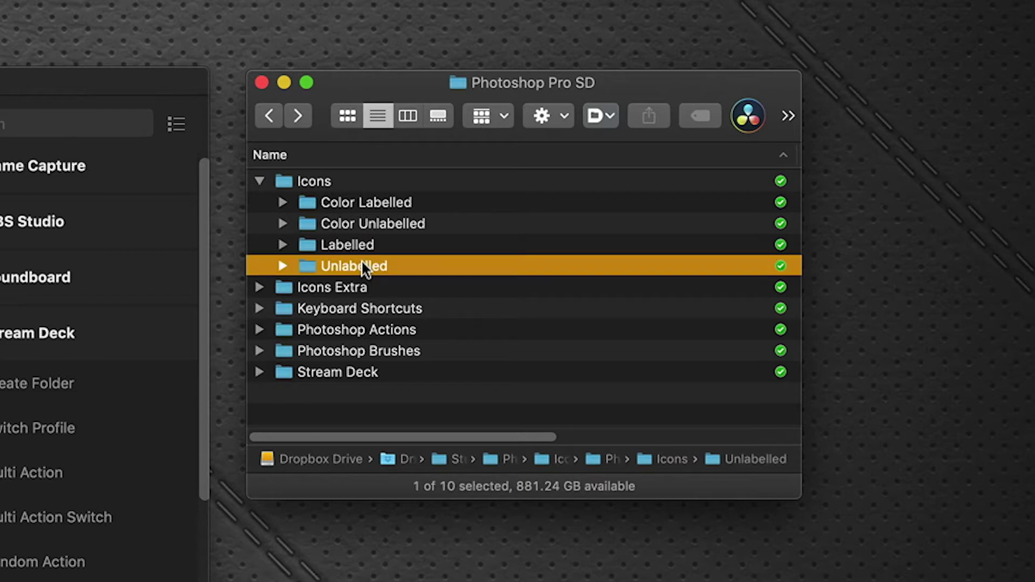
left_click(347, 244)
left_click(347, 221)
left_click(347, 204)
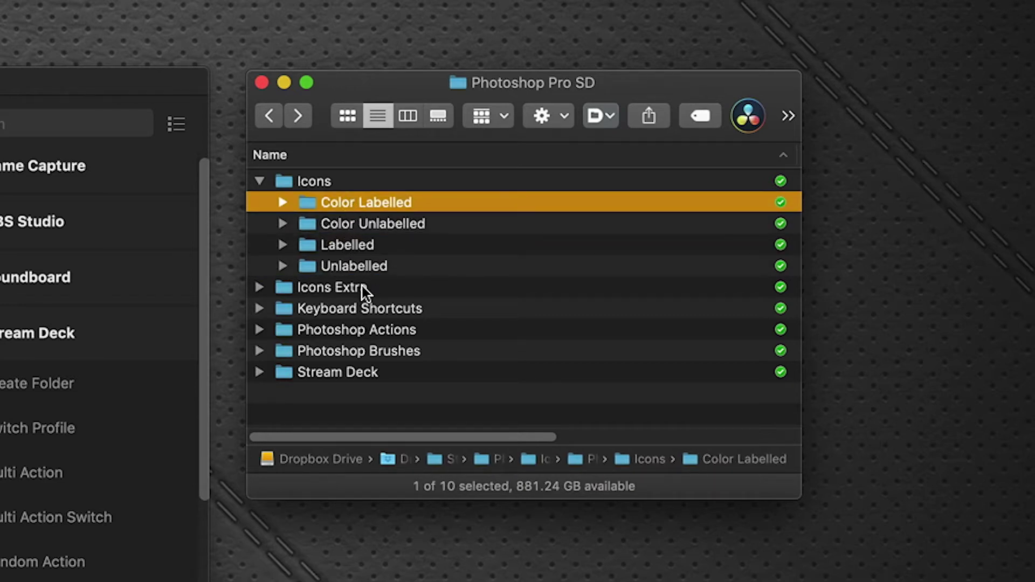
left_click(354, 269)
left_click(347, 246)
left_click(351, 224)
left_click(343, 203)
left_click(345, 222)
left_click(351, 263)
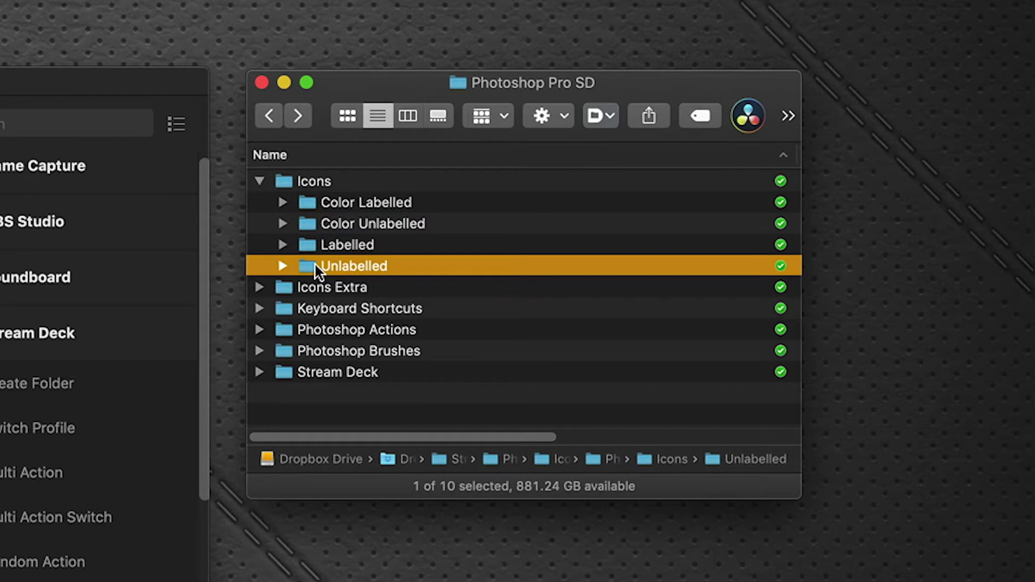
Step: Preview 3D_Group_All_Objects_in_Scene.png from the 3D menu commands in the Unlabelled folder, and collapse that folder
left_click(281, 265, "alt")
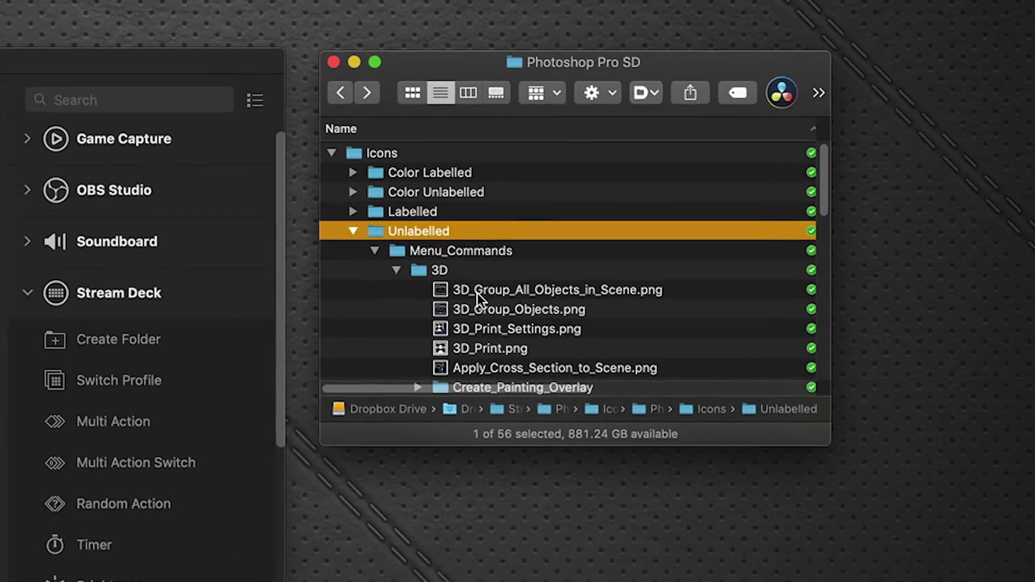
left_click(477, 293)
key("space")
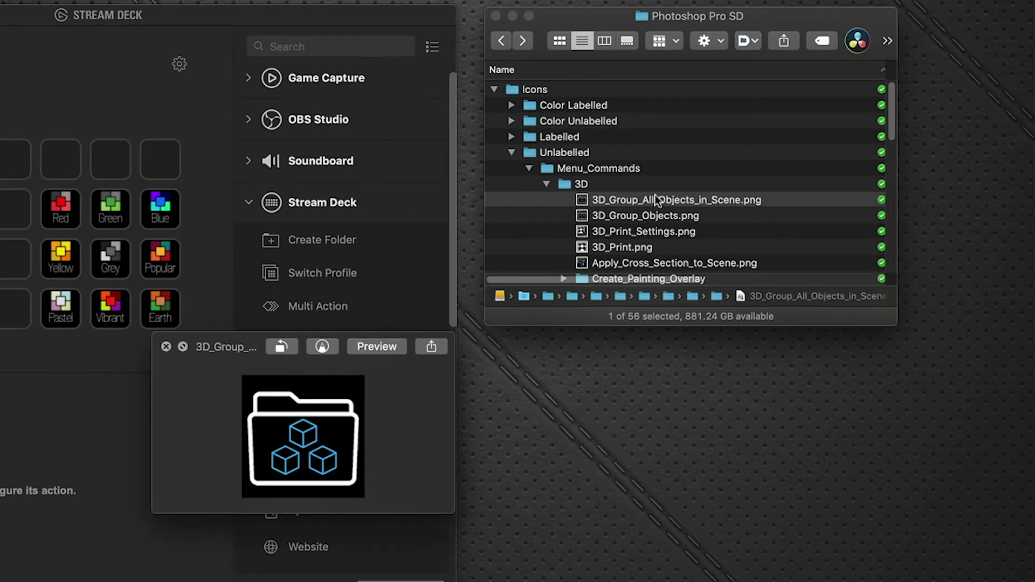
key("space")
left_click(512, 152)
Step: Preview 3D_Group_All_Objects_in_Scene.png from the 3D menu commands in the Labelled folder, and collapse that folder
left_click(512, 136)
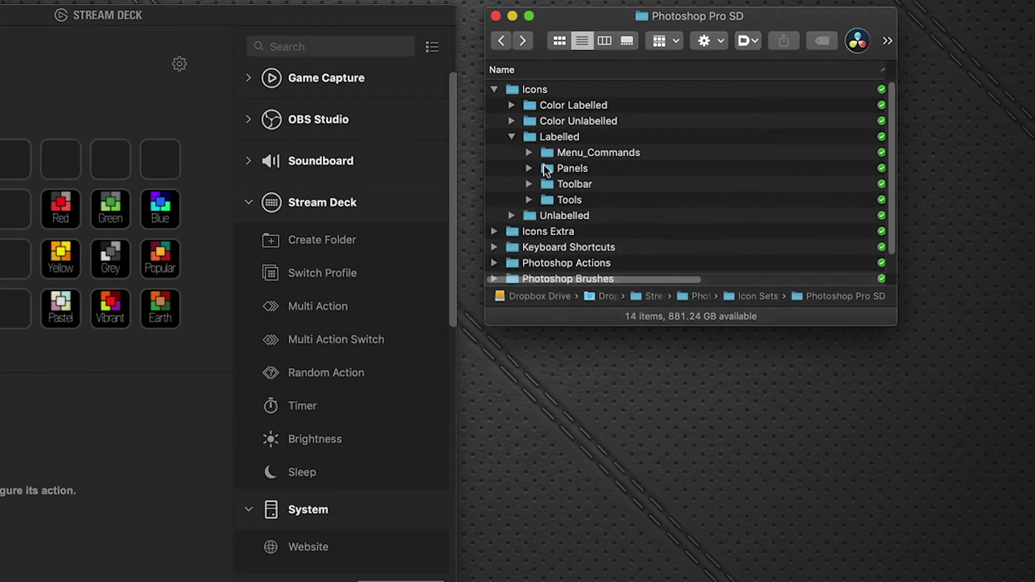
left_click(529, 153)
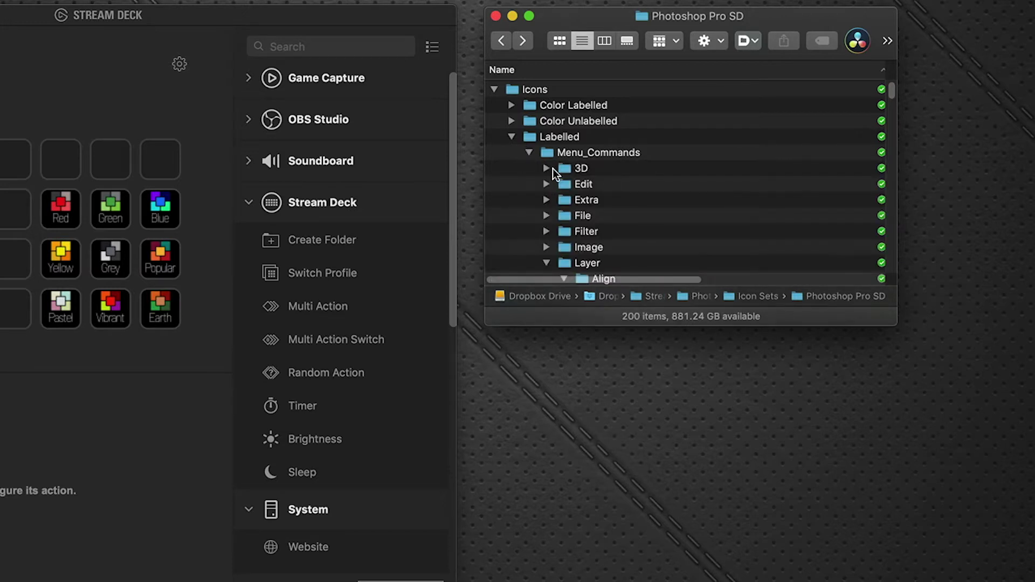
left_click(546, 168)
left_click(626, 186)
key("space")
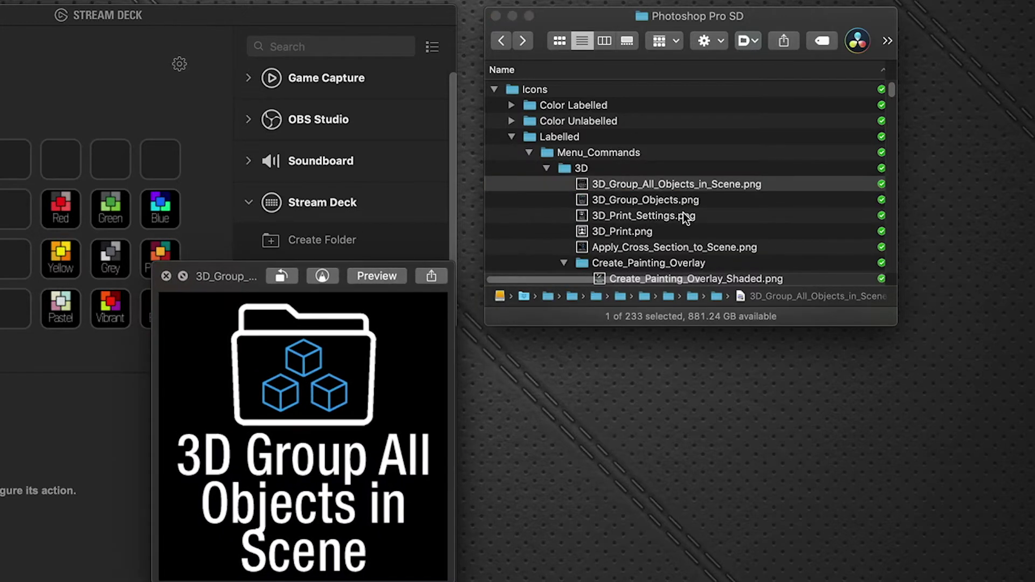
key("space")
left_click(510, 137)
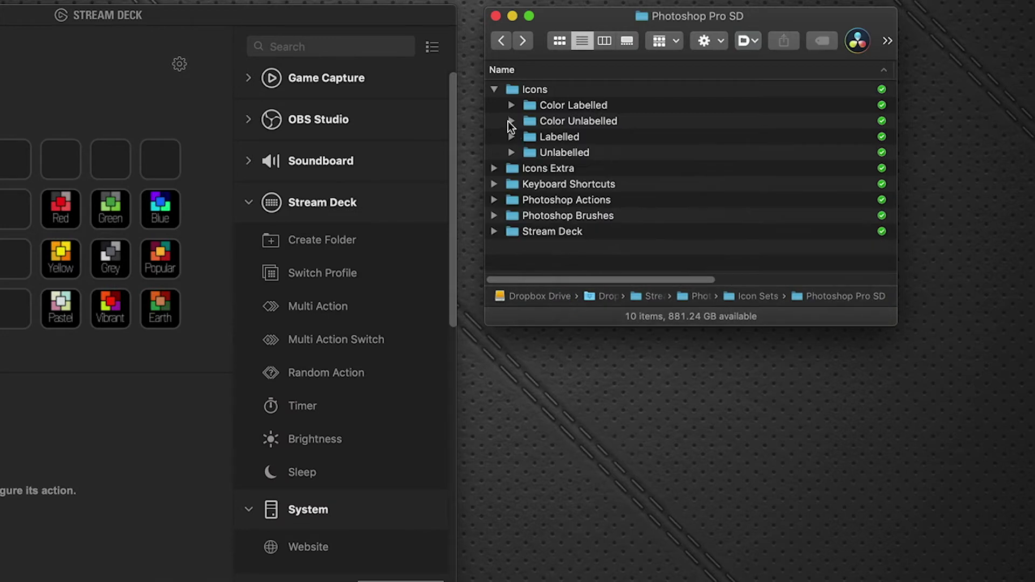
Step: Preview 3D_Group_All_Obj_in_Scene.png from the 3D menu commands in the Color Unlabelled folder, and collapse the 3D folder
left_click(511, 121)
left_click(528, 137)
left_click(547, 152)
left_click(625, 171)
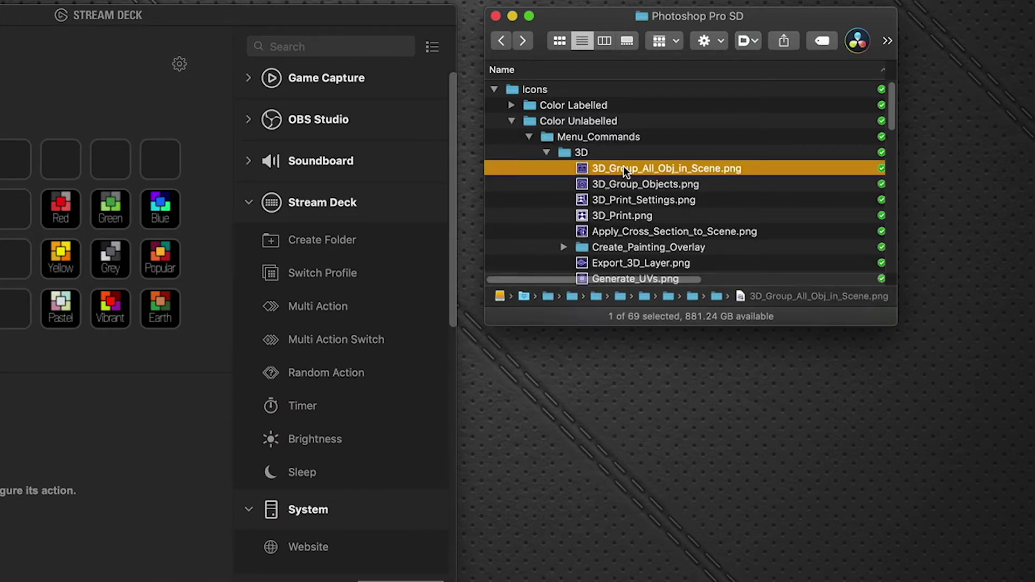
key("space")
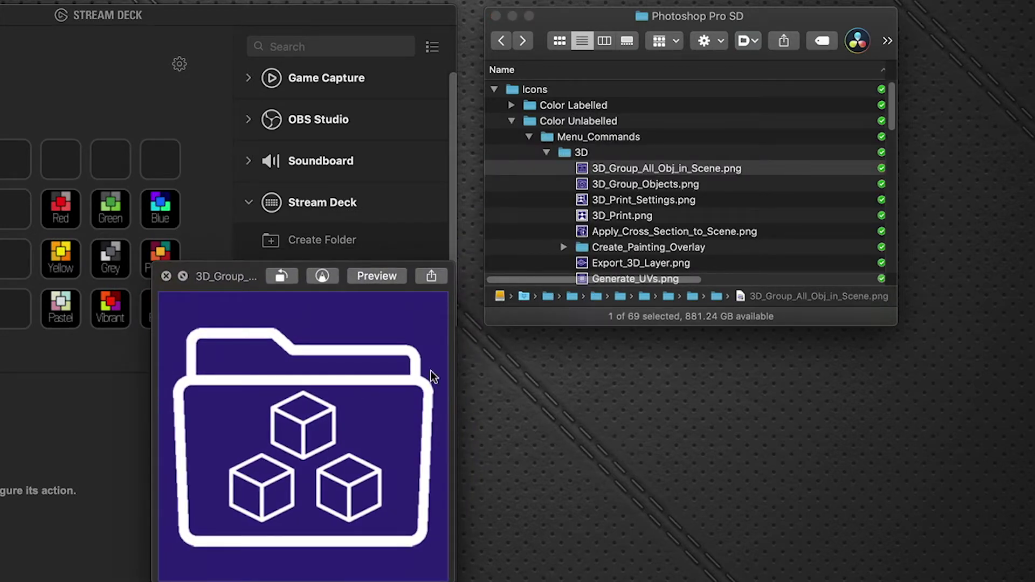
left_click(547, 153)
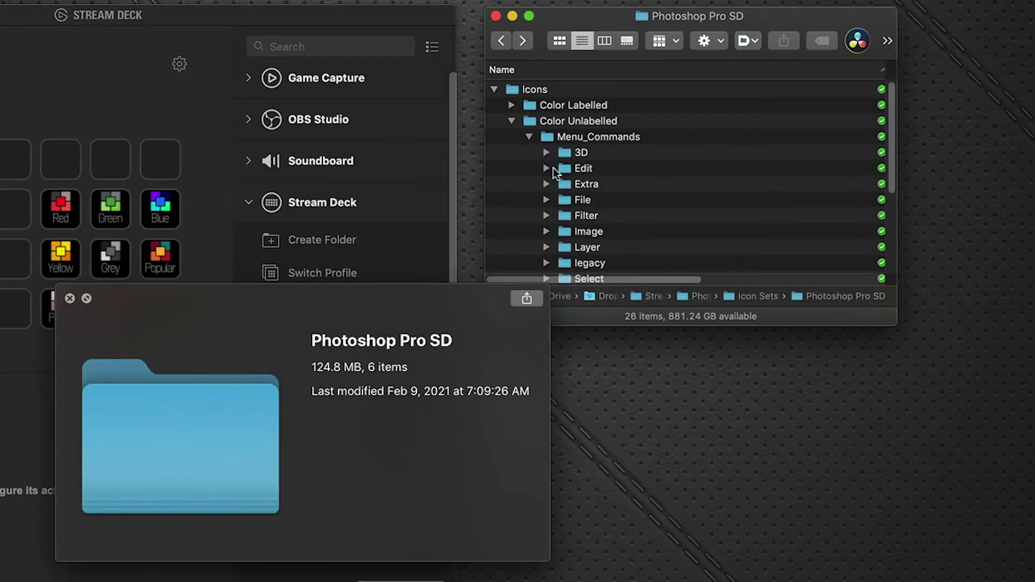
Step: Preview Assign_Profile.png from the Edit menu commands in the Color Unlabelled folder, and collapse that folder
left_click(547, 168)
left_click(596, 200)
key("space")
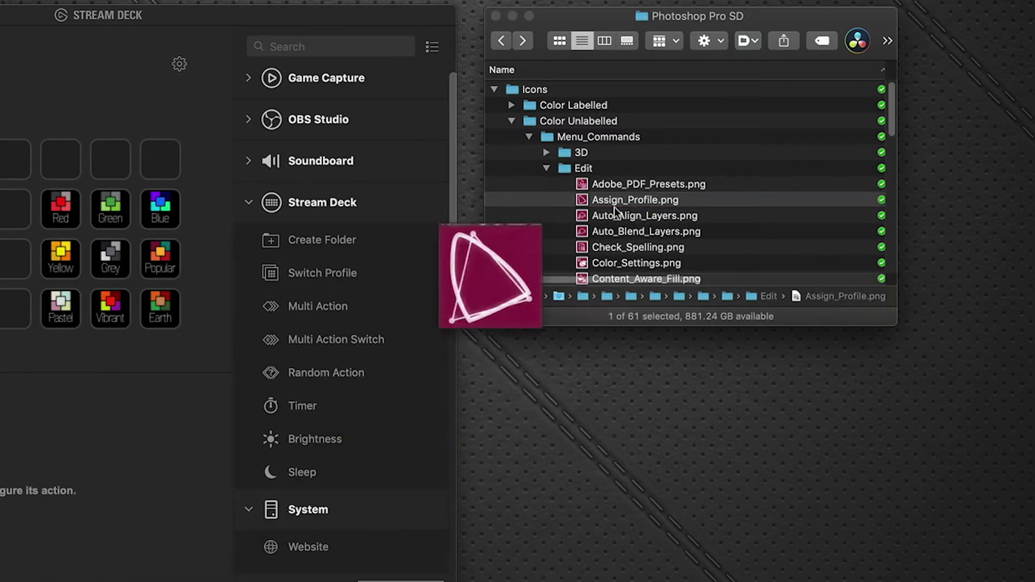
key("space")
left_click(529, 137)
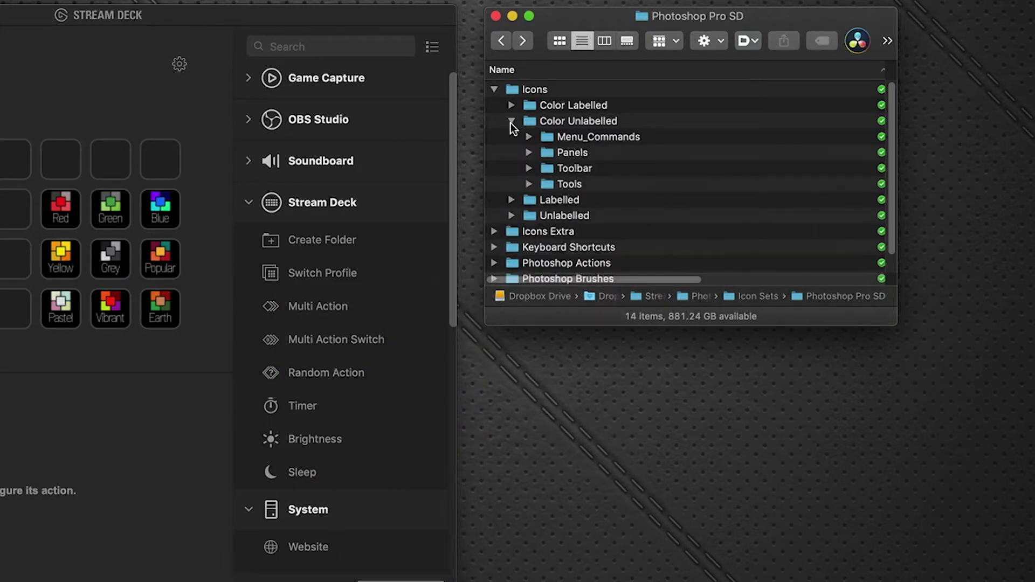
left_click(511, 121)
Step: Preview 3D_Group_All_Obj_in_Scene.png from the 3D menu commands in the Color Labelled folder, and collapse the whole Icons folder
left_click(512, 104)
left_click(529, 121)
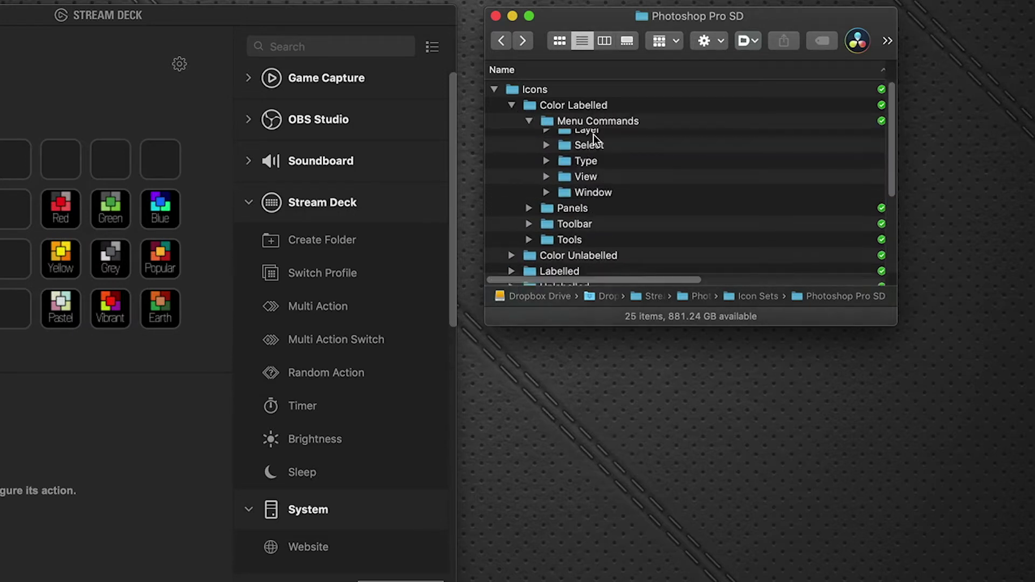
left_click(546, 136)
left_click(598, 152)
key("space")
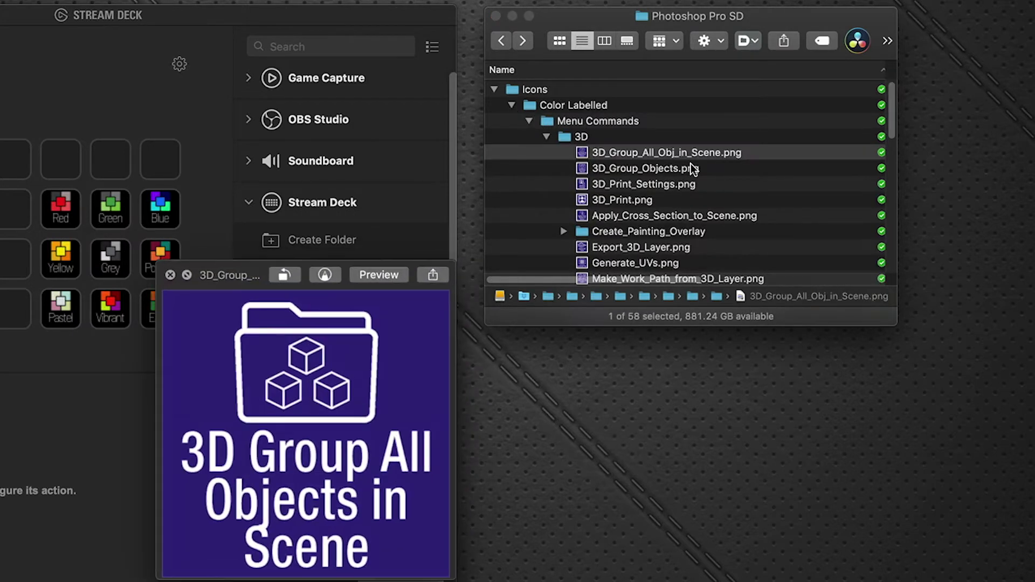
key("space")
left_click(546, 136)
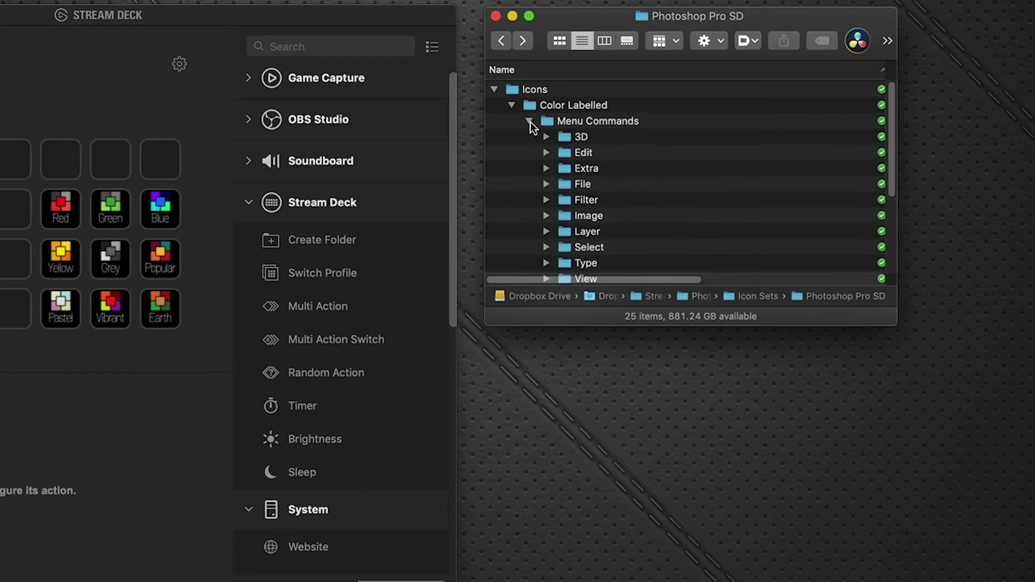
left_click(529, 120)
left_click(511, 105)
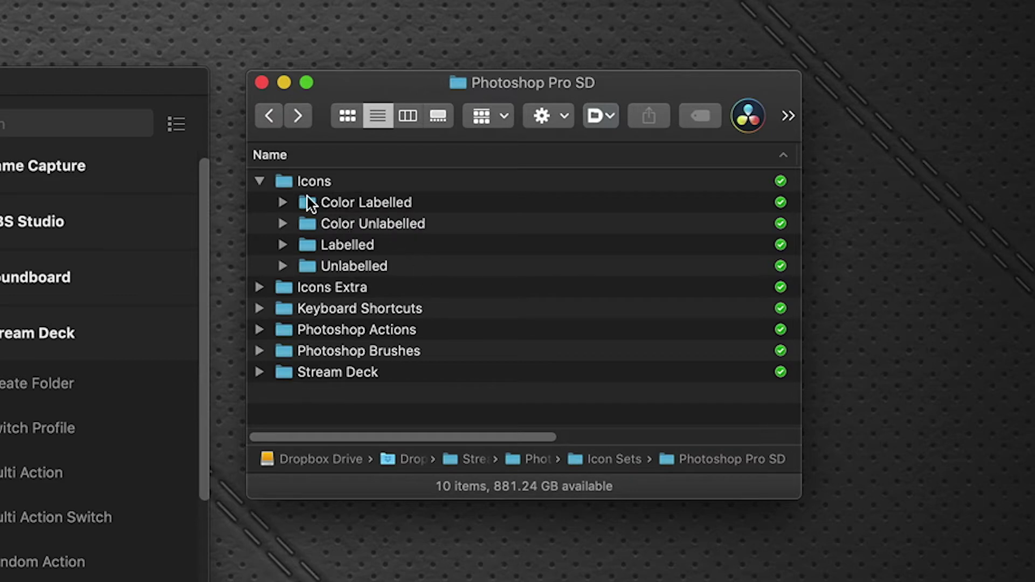
left_click(261, 181)
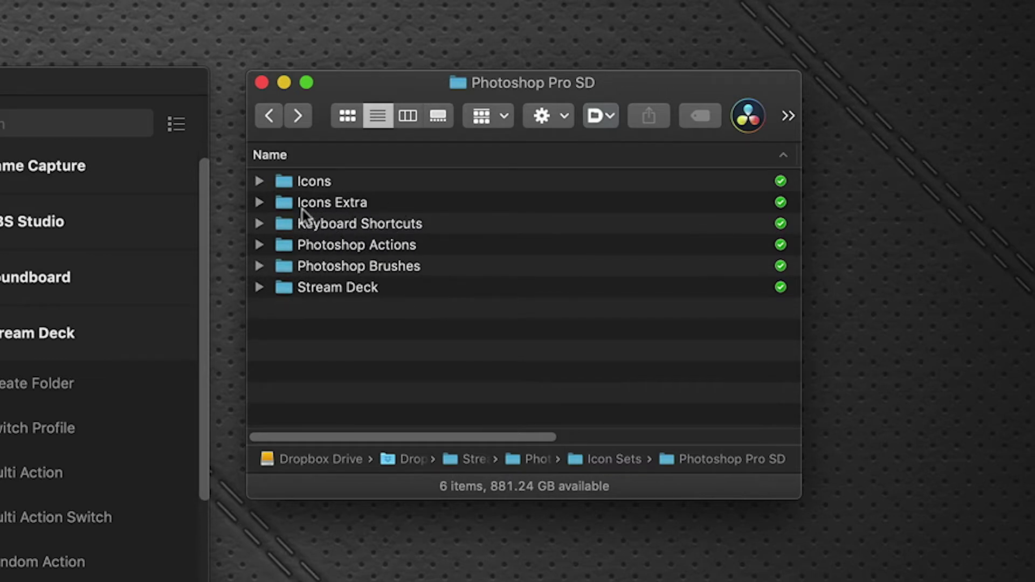
Step: Examine the Brushes and Swatches subfolders of Icons Extra, and collapse Icons Extra
left_click(259, 203)
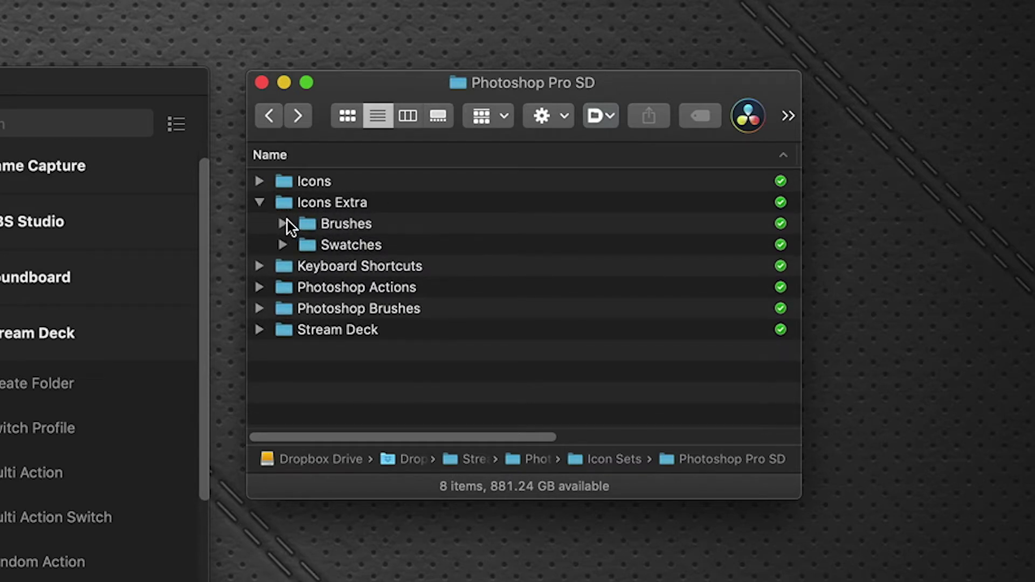
left_click(283, 222)
left_click(282, 223)
left_click(283, 244)
left_click(284, 244)
left_click(260, 203)
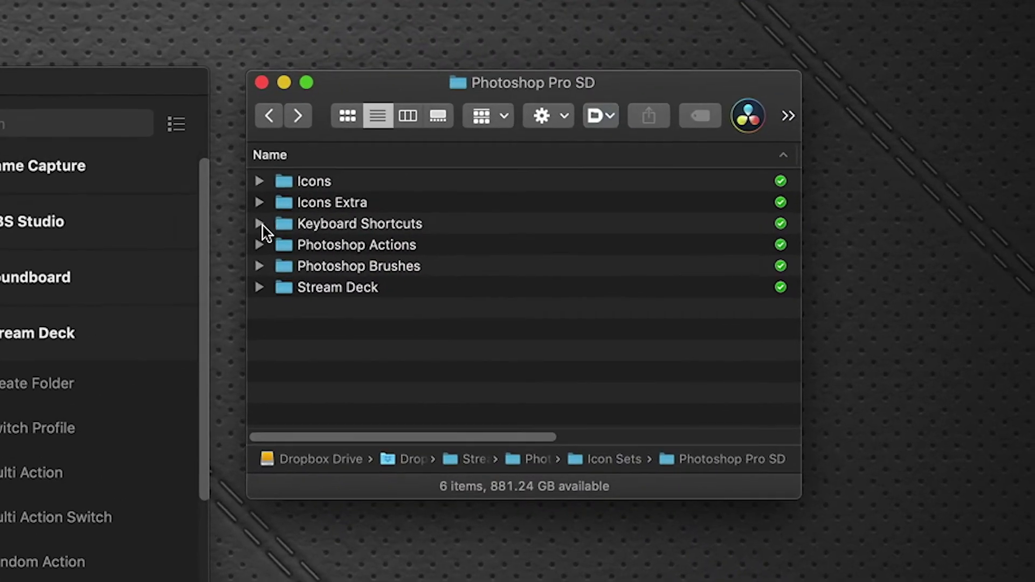
Step: Expand the Keyboard Shortcuts folder and check the shortcut file inside its Mac subfolder
left_click(259, 224)
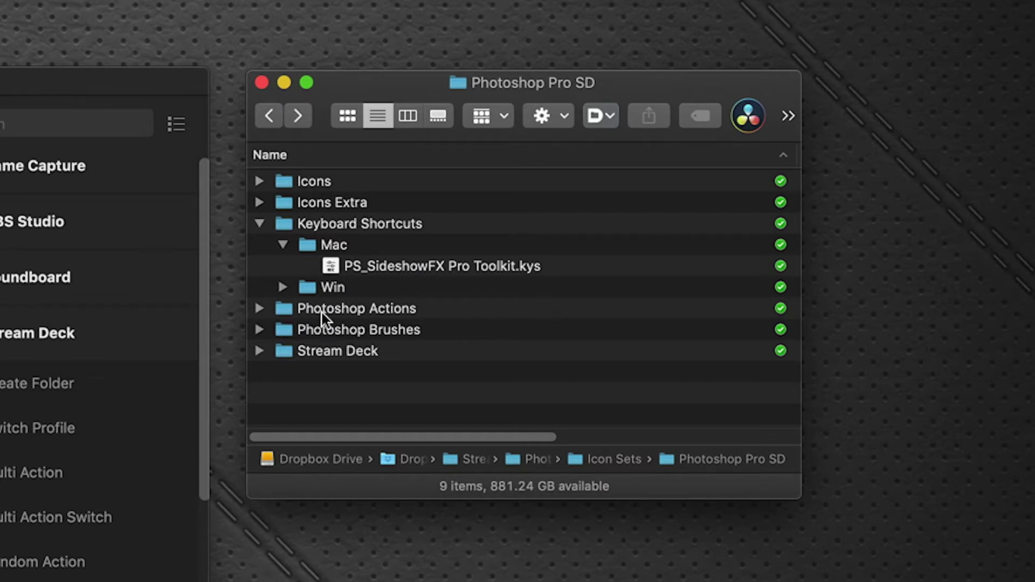
left_click(283, 246)
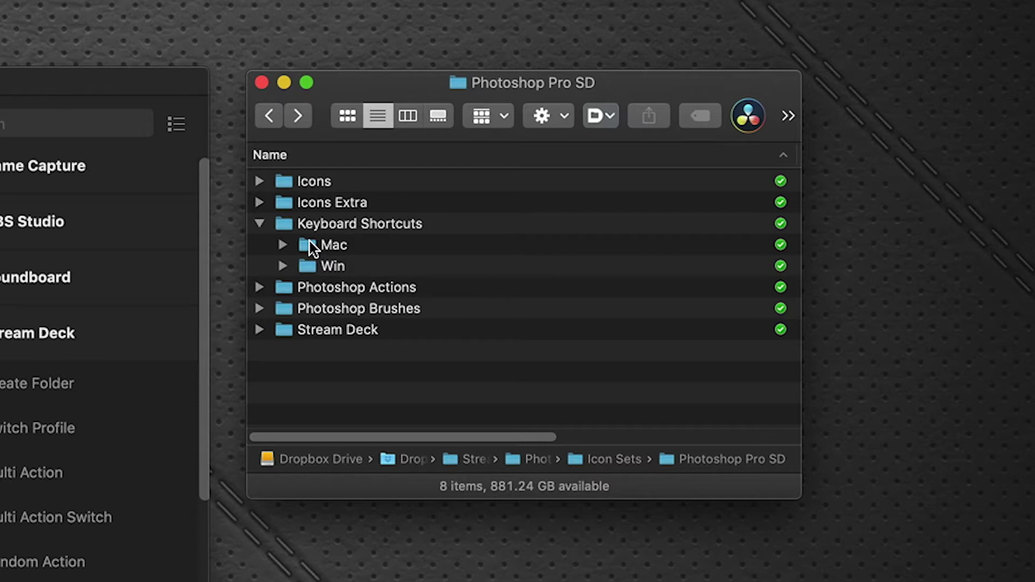
left_click(282, 245)
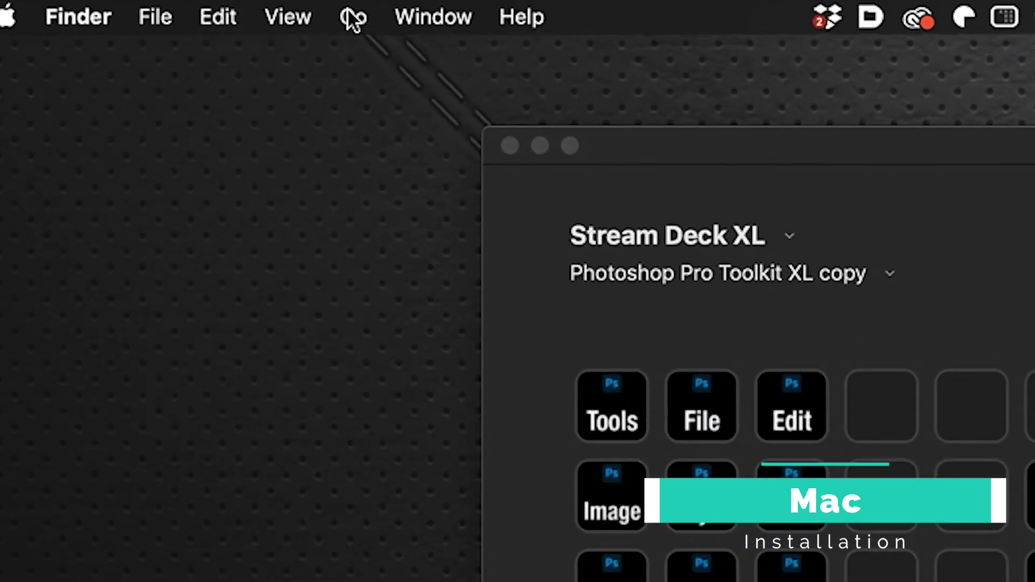
Step: Open the user Library and navigate through Application Support and Adobe to the Presets folder of Adobe Photoshop 2021
left_click(350, 20)
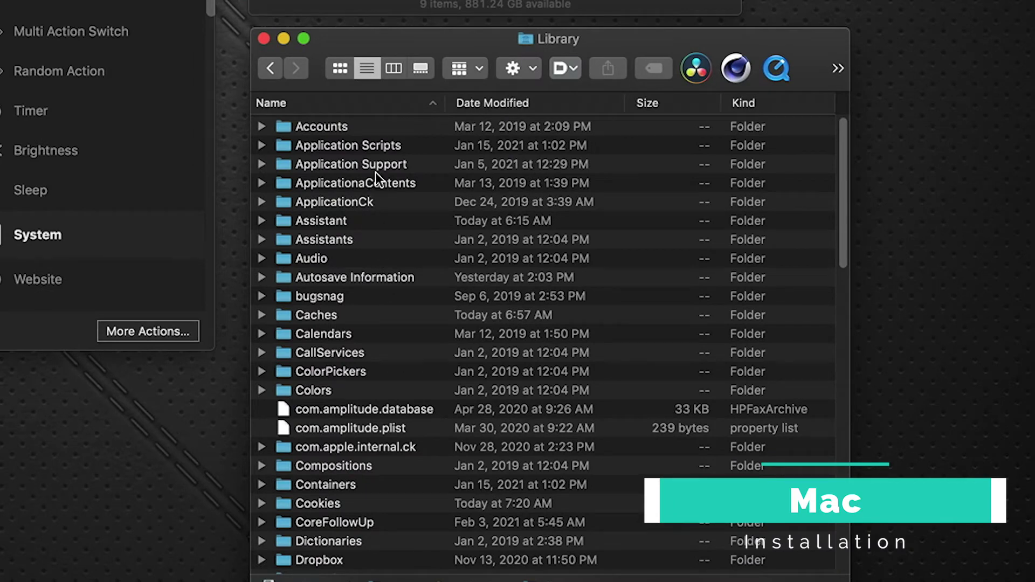
left_click(338, 162)
double_click(337, 164)
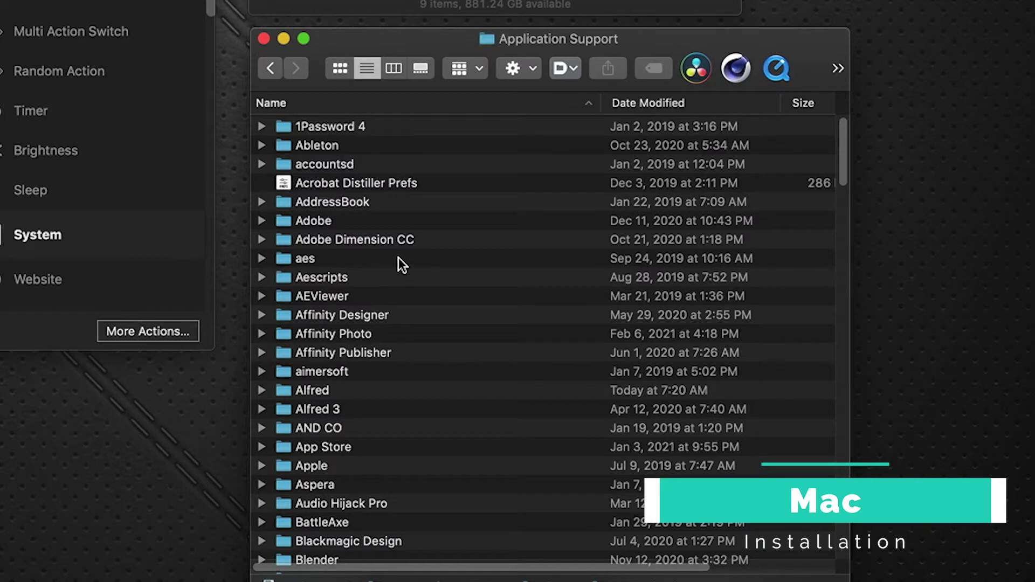
double_click(341, 219)
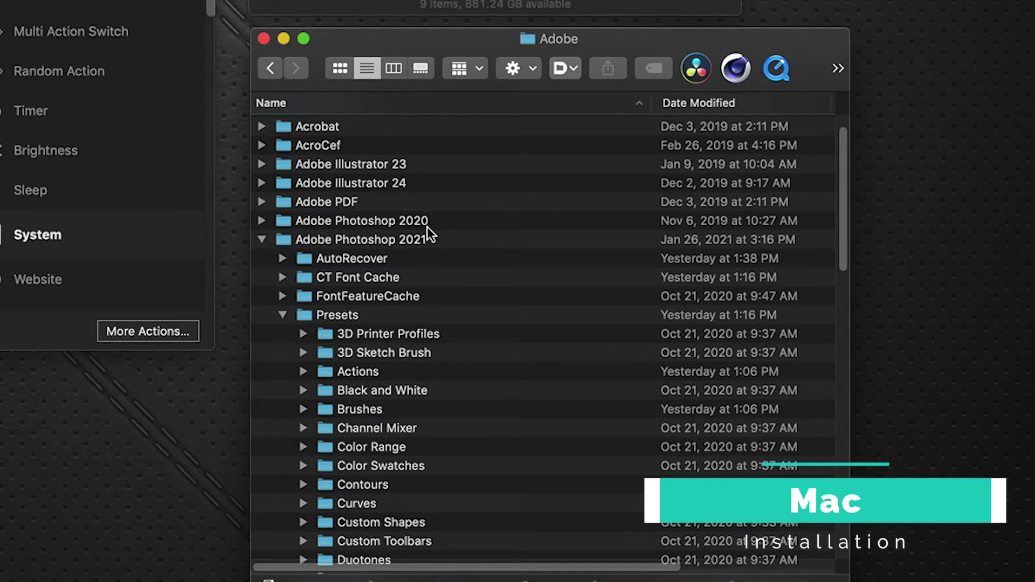
double_click(342, 317)
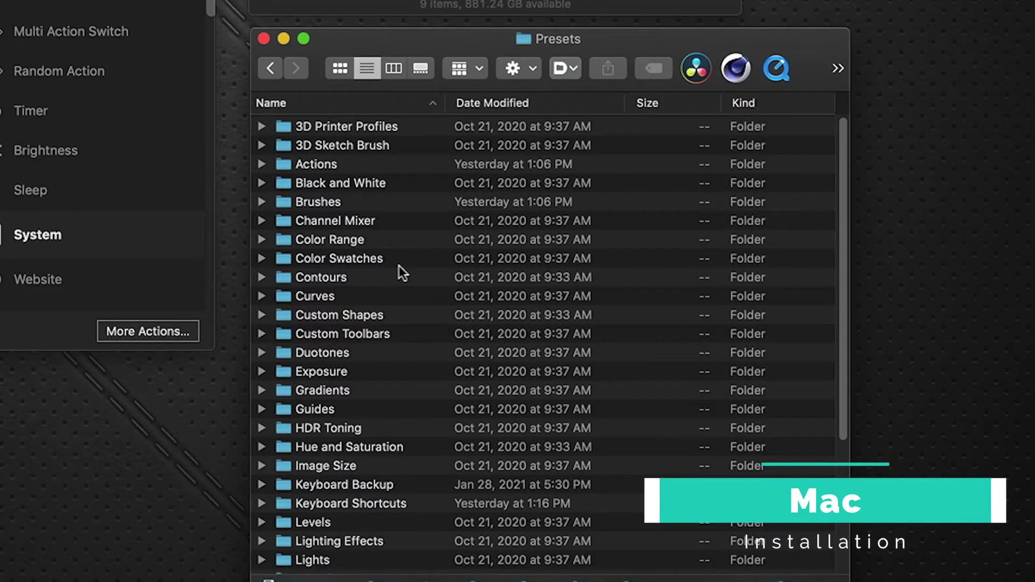
Step: Try to place PS_SideshowFX Pro Toolkit.kys in the Keyboard Shortcuts folder inside Presets, and collapse its source folder
scroll(399, 265, "down", 5)
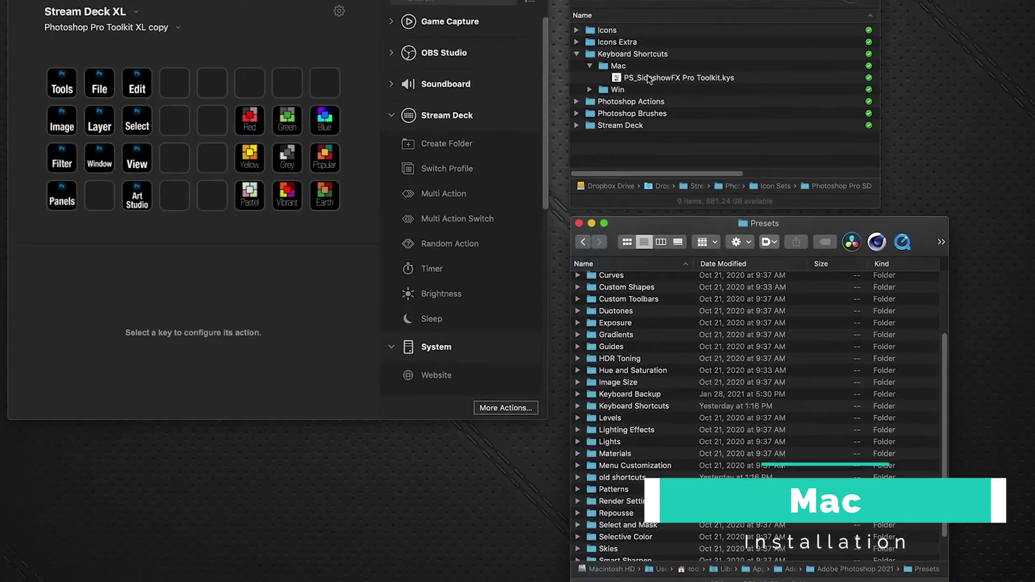
left_click_drag(600, 0, 549, 380)
left_click_drag(672, 414, 690, 112)
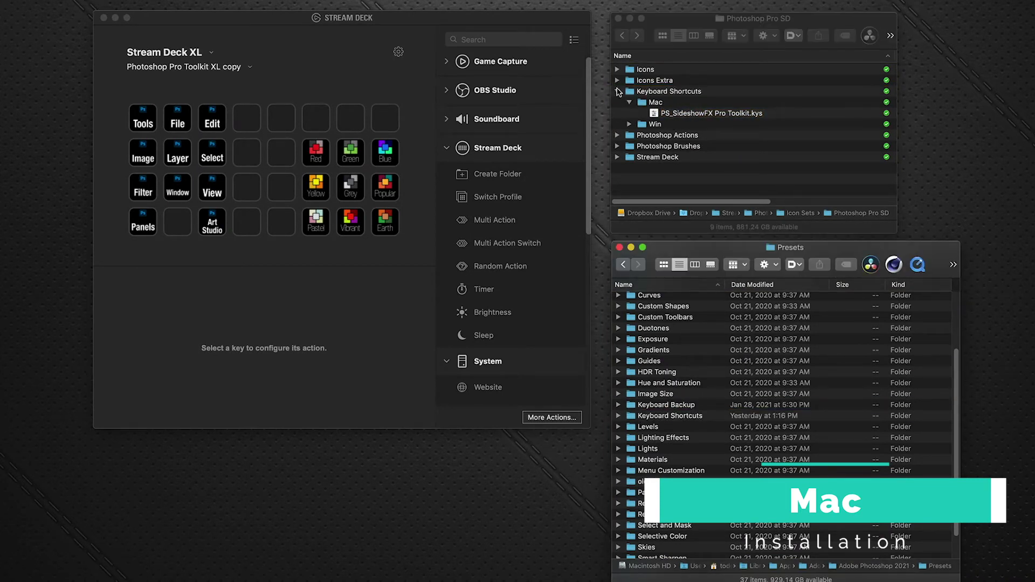
left_click(617, 91)
left_click(617, 91)
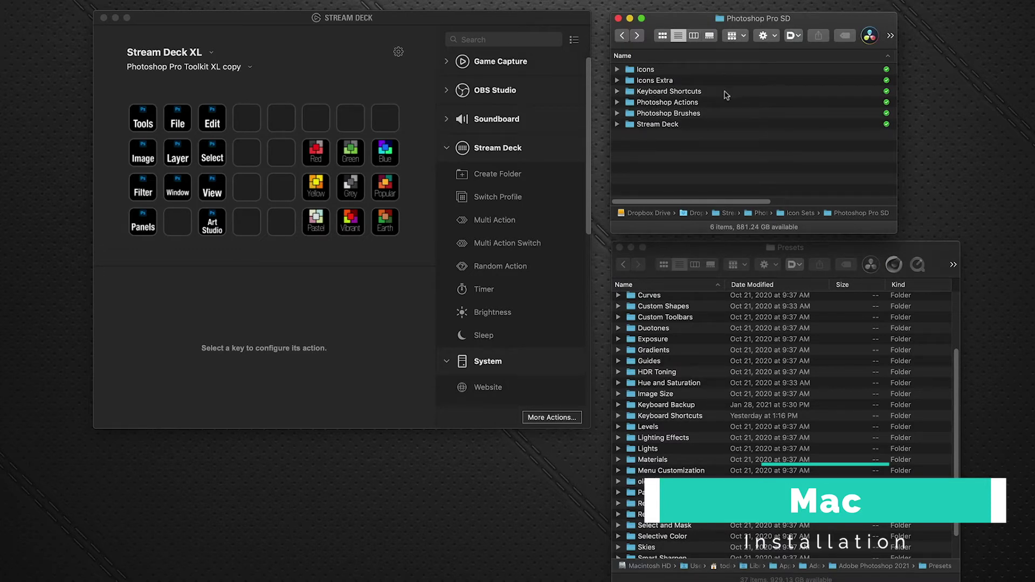
Step: Try to place SideshowFX.atn in the Actions folder inside Presets, and check the contents of Photoshop Brushes
left_click(617, 102)
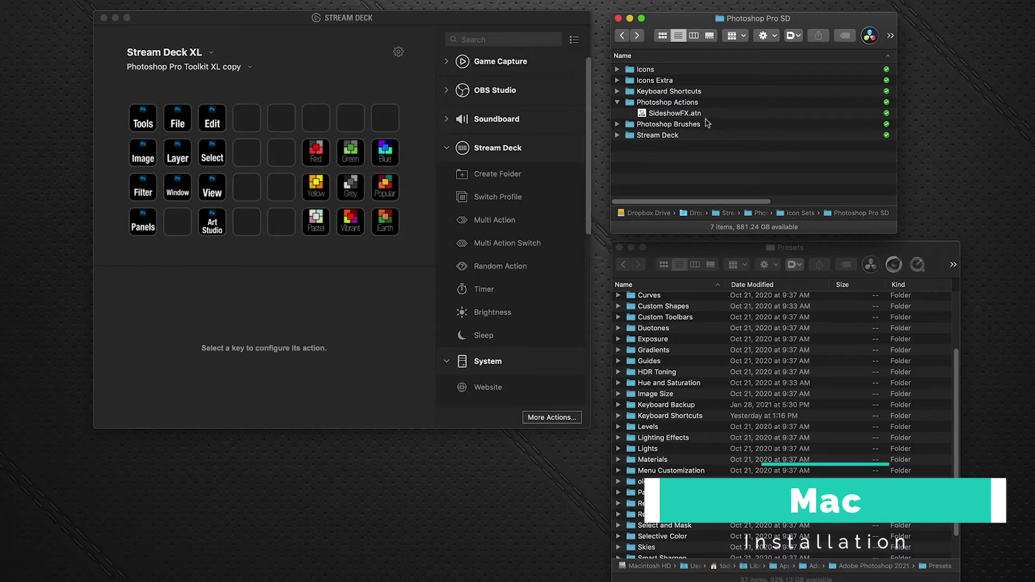
scroll(674, 348, "up", 5)
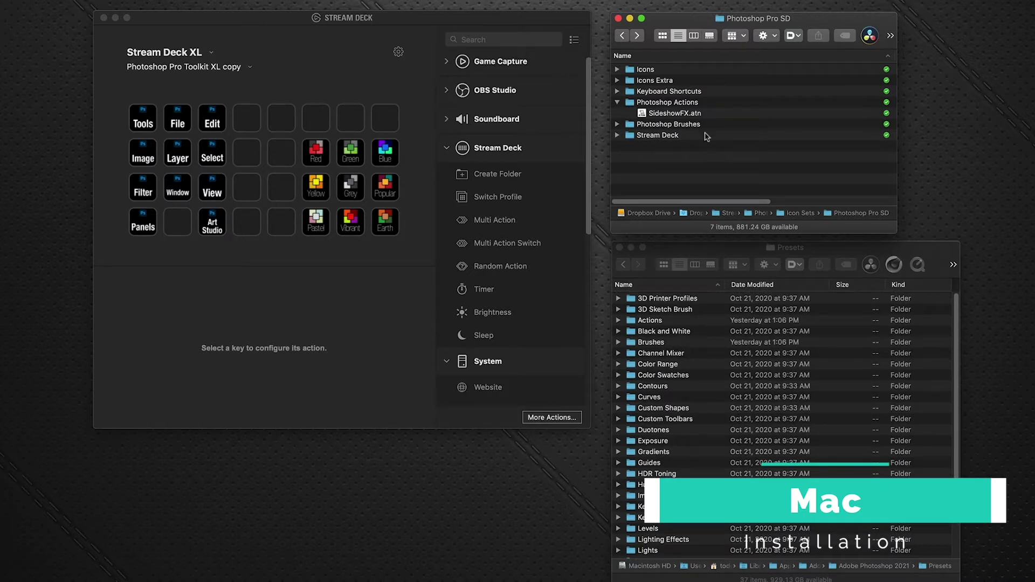
mouse_move(673, 114)
left_mouse_down()
mouse_move(701, 134)
mouse_move(691, 278)
mouse_move(679, 91)
mouse_move(671, 110)
left_mouse_up()
left_click(621, 125)
left_click(617, 125)
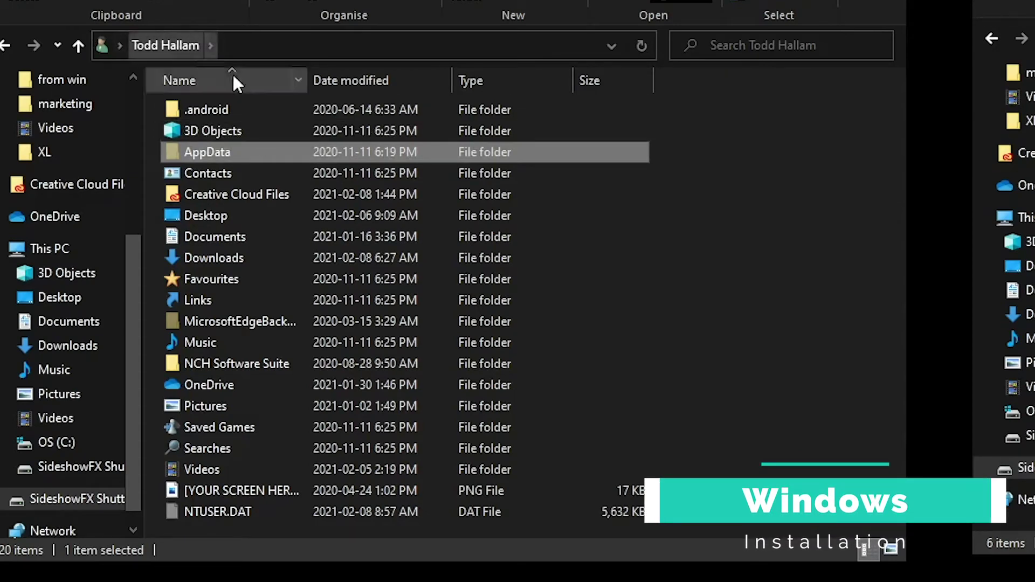
Step: Navigate in the Windows user folder through AppData, Roaming, Adobe and Adobe Photoshop 2021 to Presets, and look through its subfolders
double_click(216, 151)
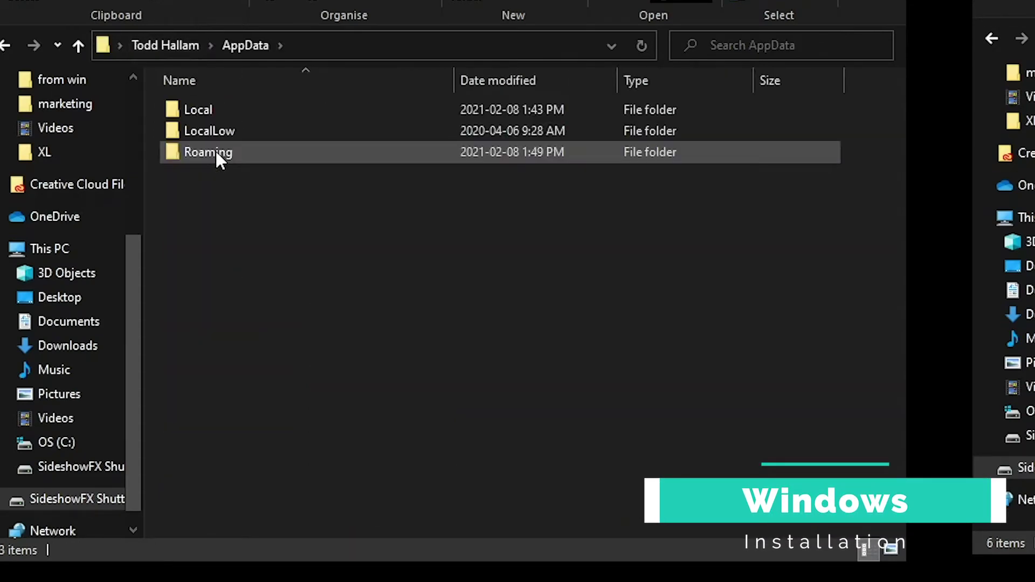
double_click(216, 150)
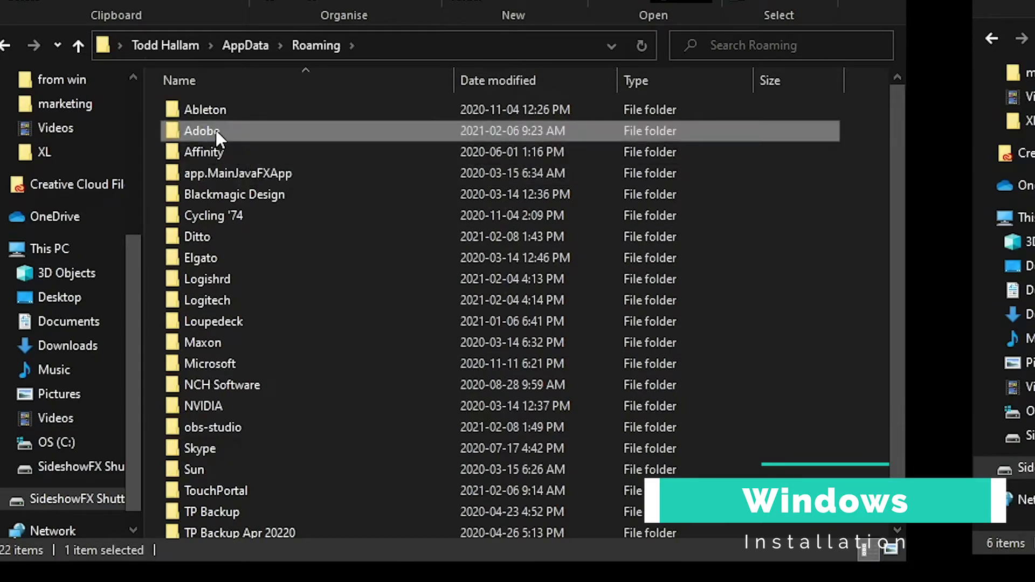
double_click(216, 131)
double_click(299, 255)
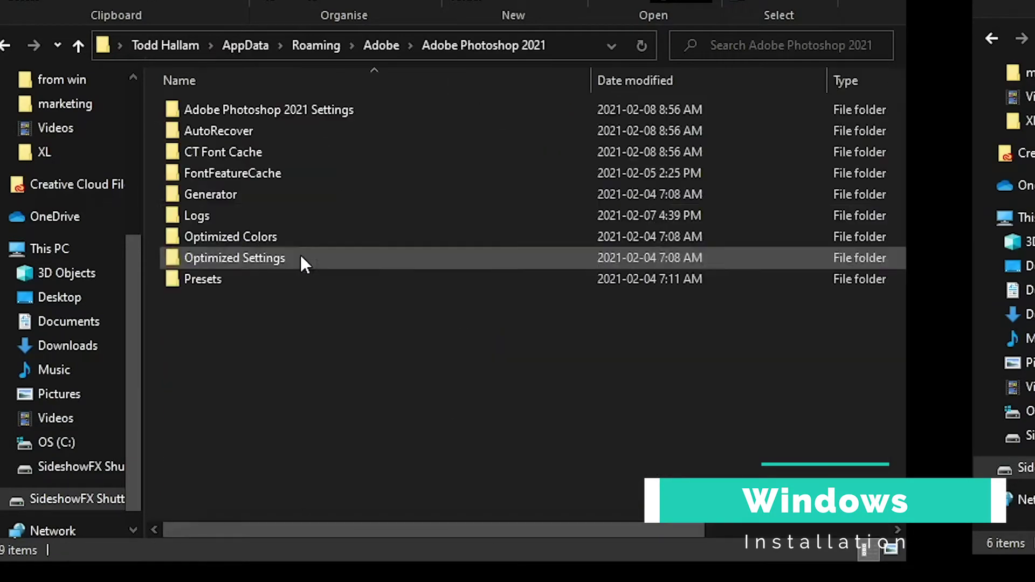
double_click(228, 276)
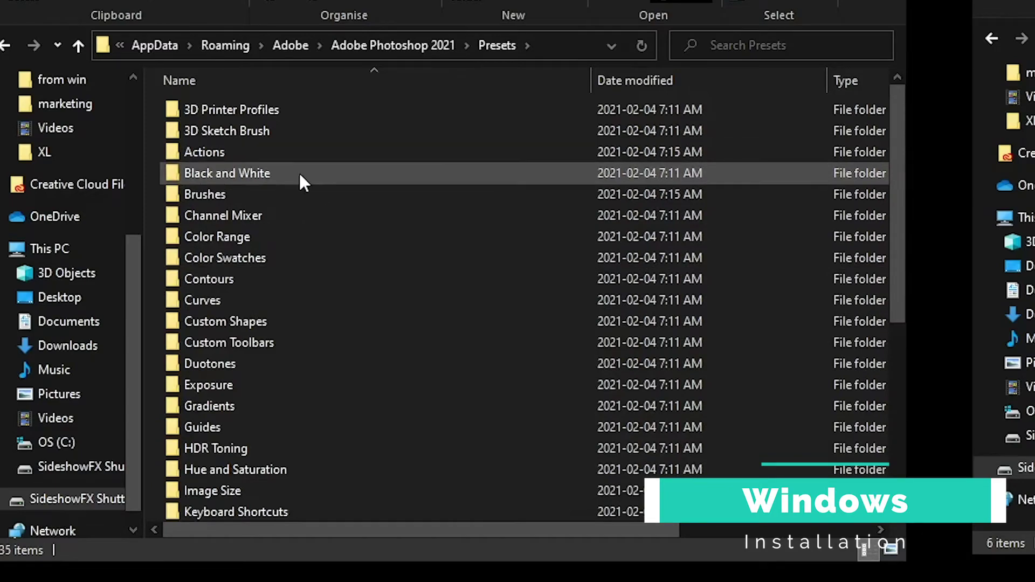
scroll(286, 382, "down", 3)
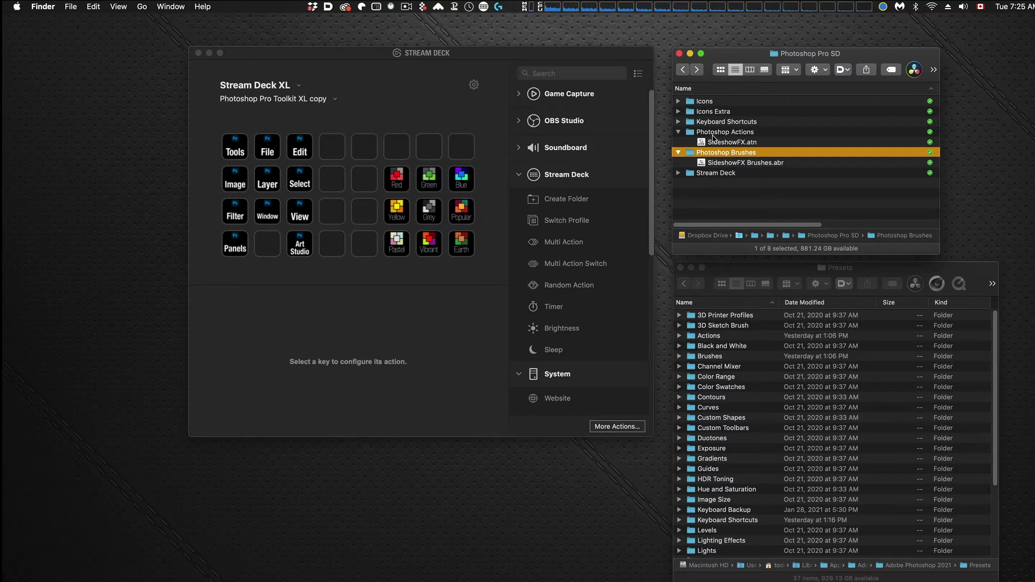
Step: Collapse the Photoshop Brushes and Photoshop Actions folders in Photoshop Pro SD and switch to Photoshop
left_click(679, 154)
left_click(679, 132)
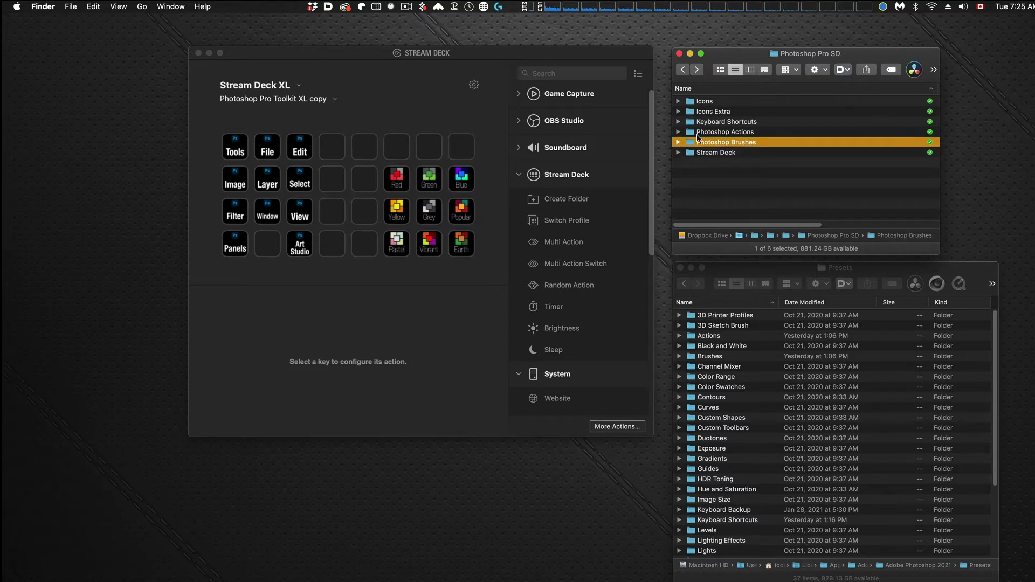
key("super+Tab")
key("super+Tab")
key("super+Tab")
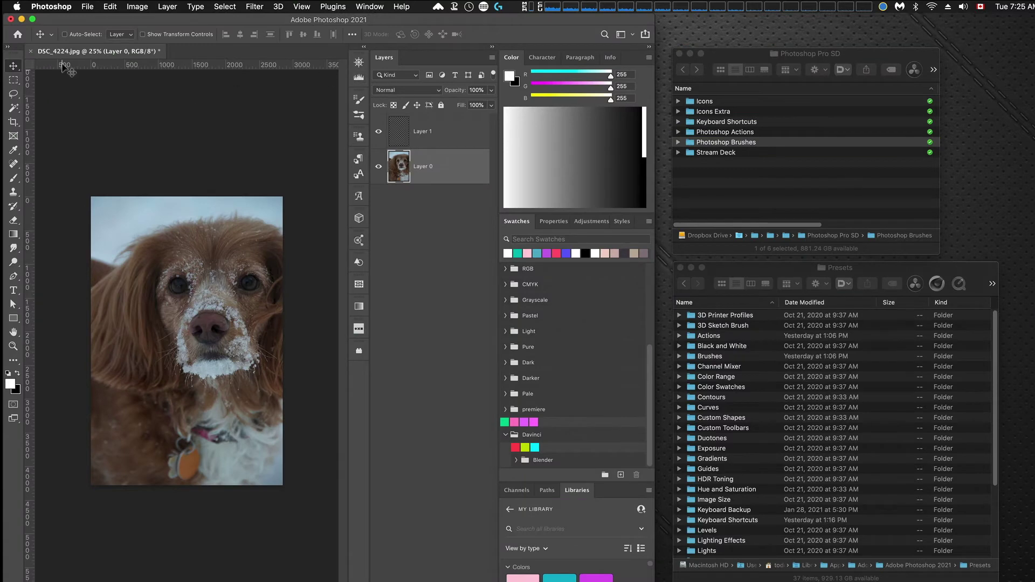
Step: Choose the PS_SideshowFX Pro Toolkit set in Keyboard Shortcuts, check the shortcuts of the Edit commands, and accept the dialog
left_click(110, 7)
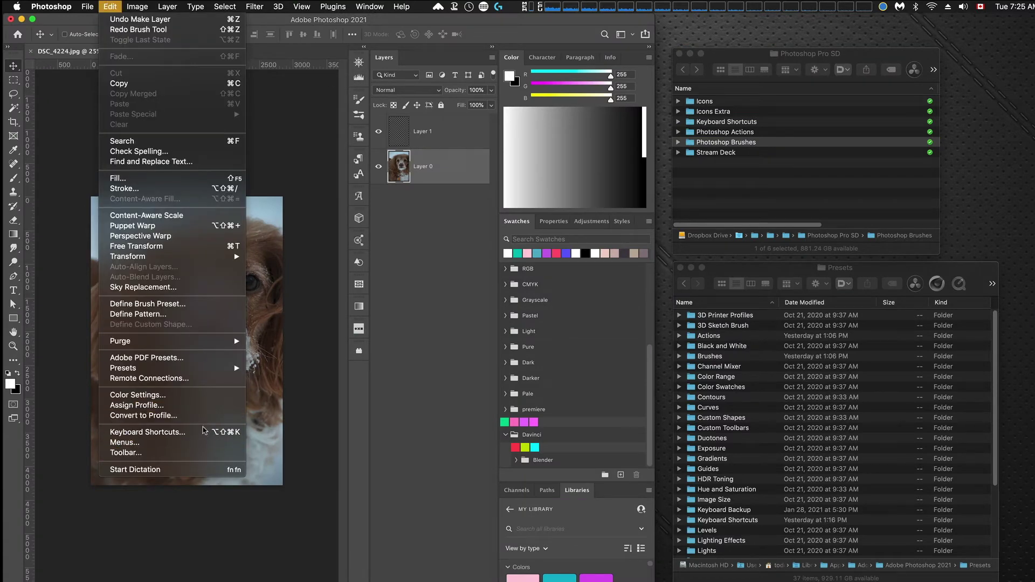
left_click(207, 432)
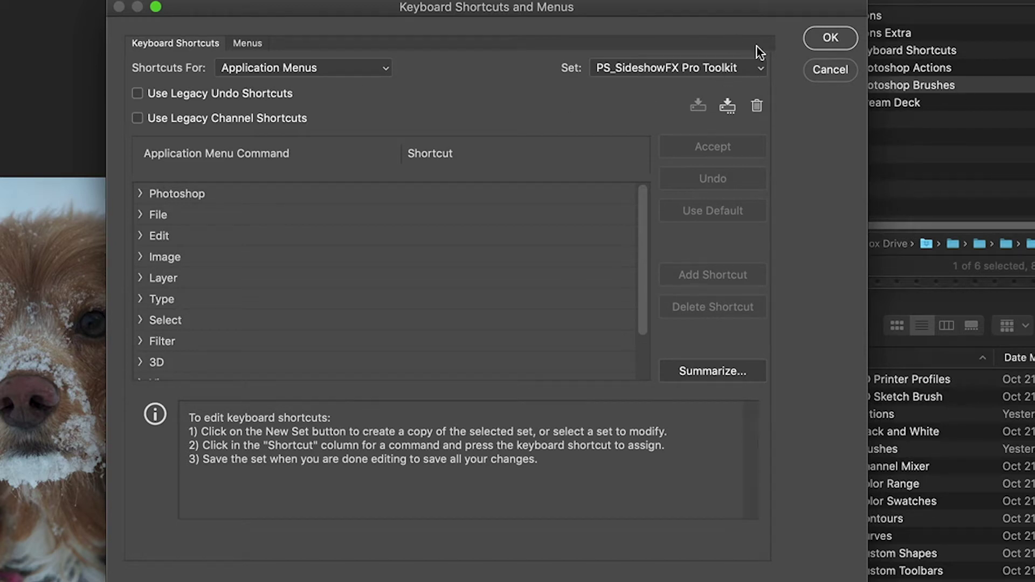
left_click(743, 66)
left_click(742, 66)
left_click(138, 236)
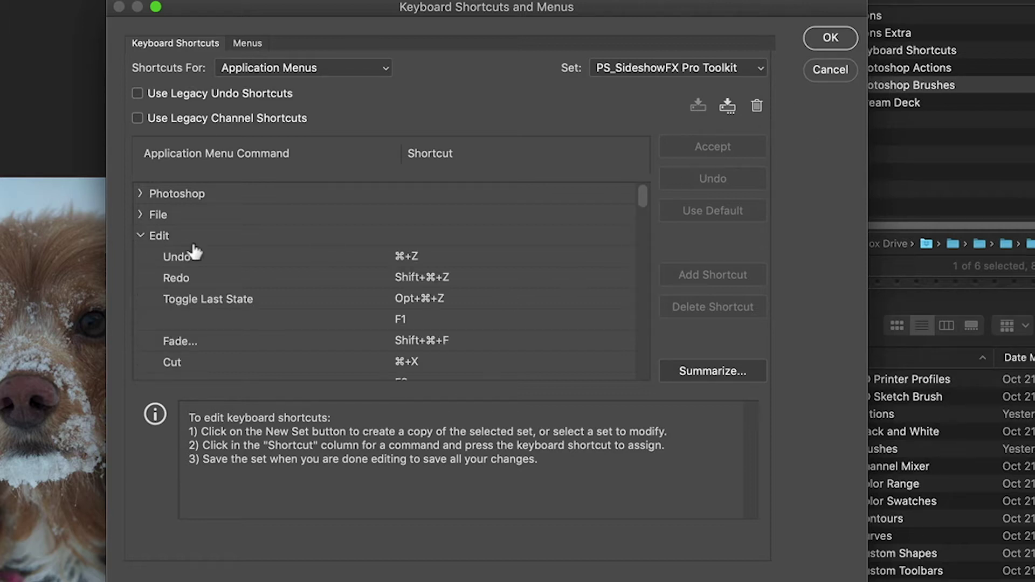
left_click(141, 236)
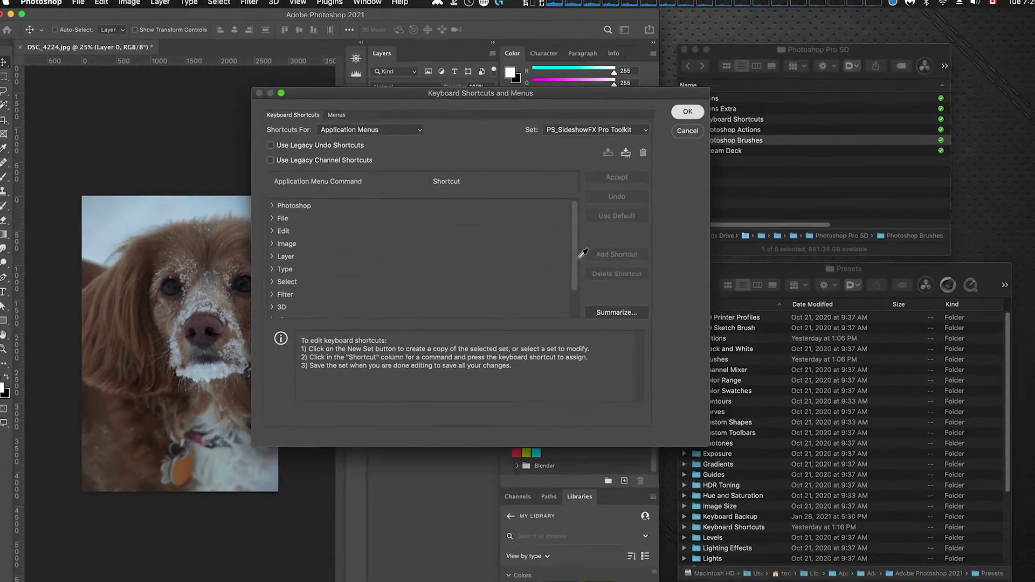
left_click(807, 41)
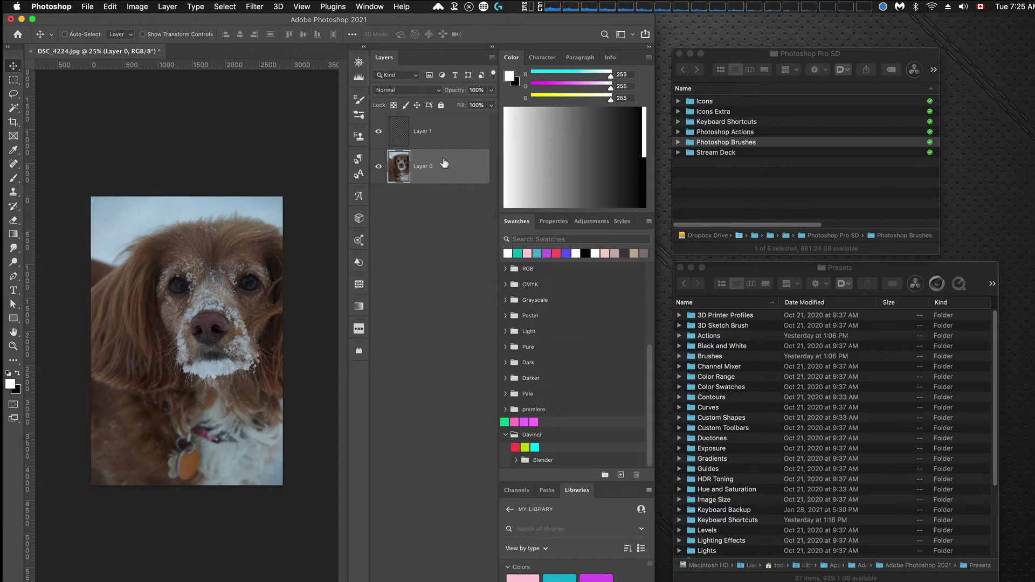
Step: Open the Actions panel and locate SideshowFX.atn among the loadable action files without loading it
left_click(357, 7)
left_click(378, 84)
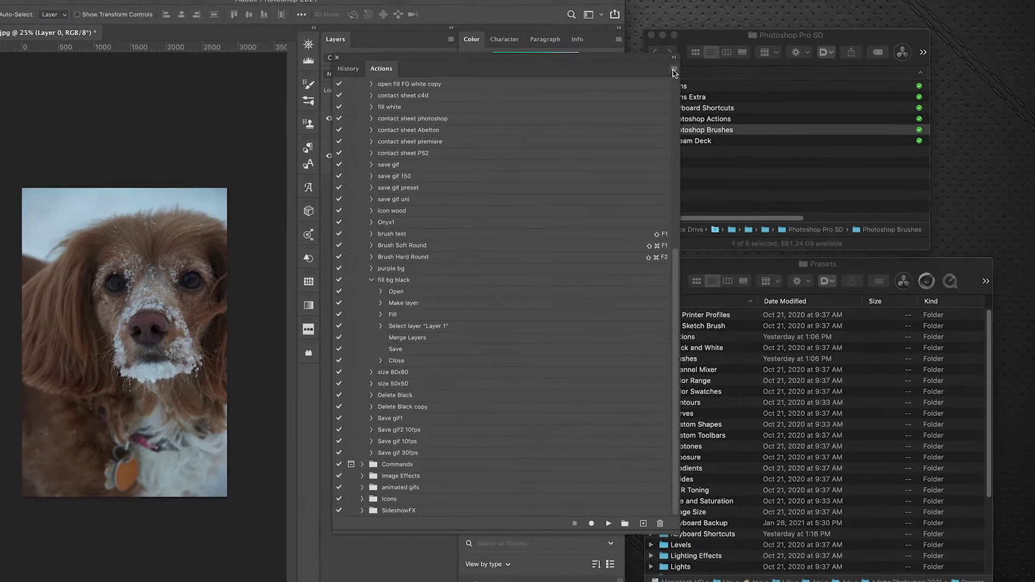
left_click(699, 85)
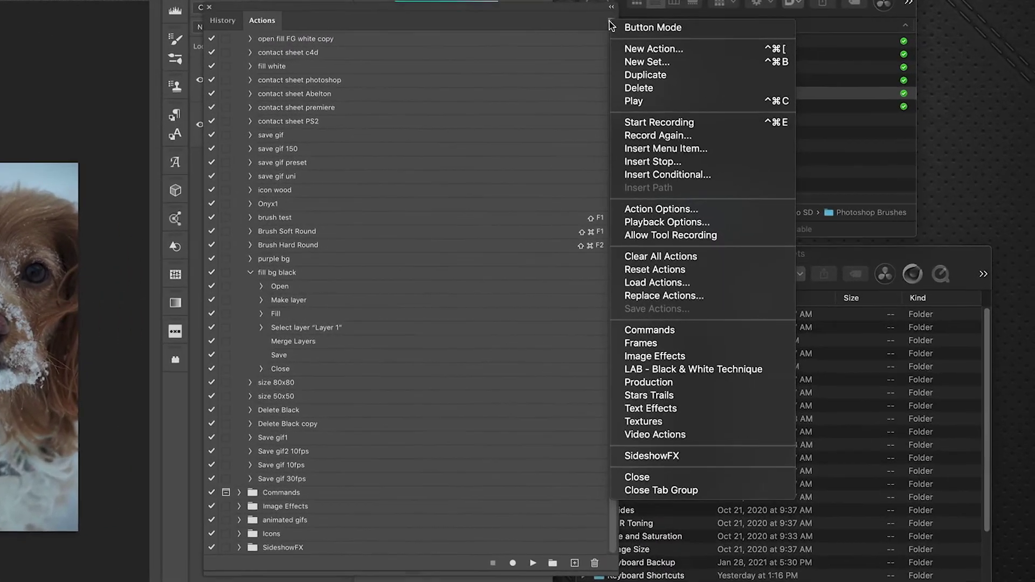
left_click(712, 283)
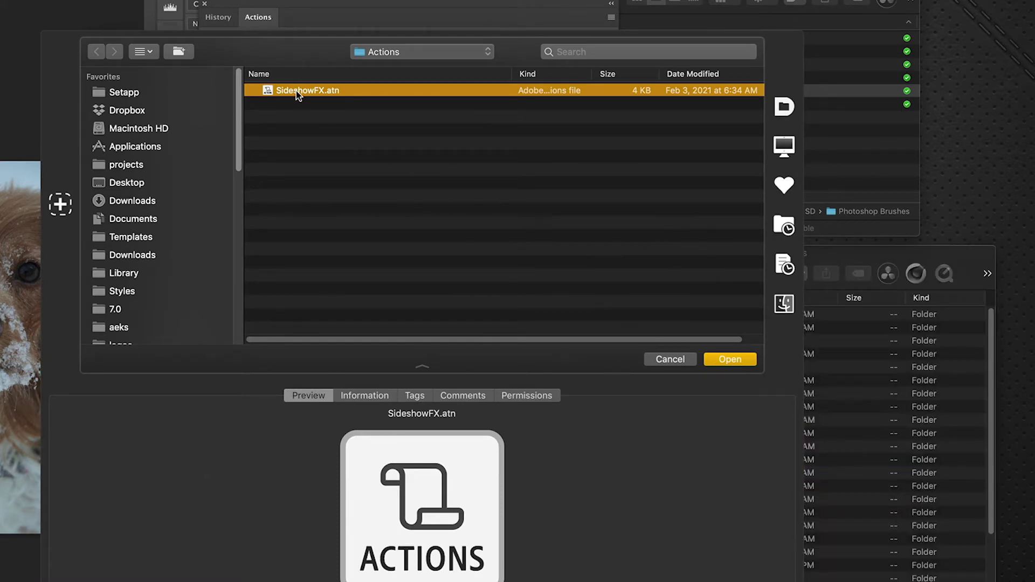
left_click(667, 360)
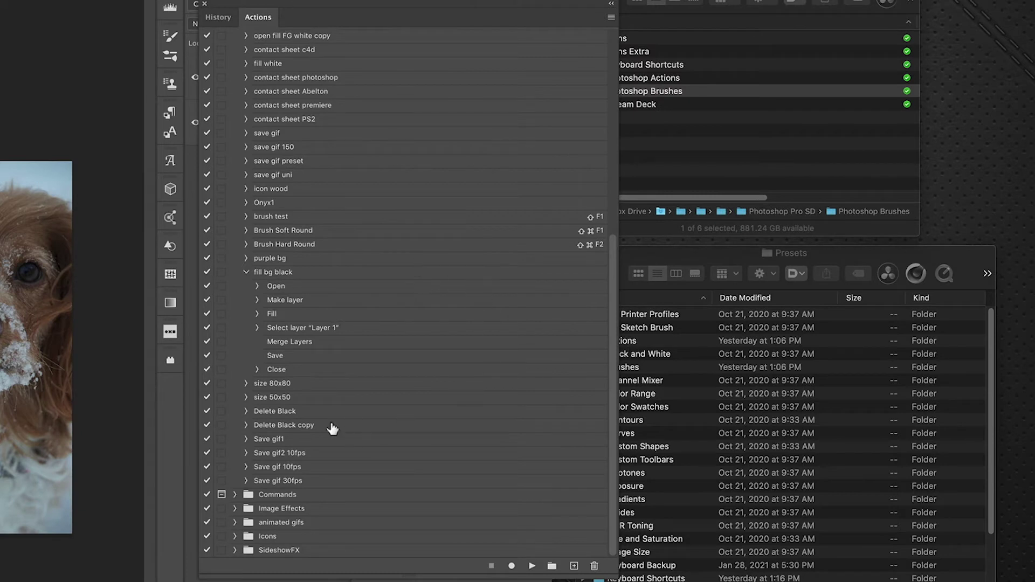
Step: Expand the SideshowFX action set with all its actions to review the brush shortcuts, collapse it and close the Actions panel
left_click(235, 550, "alt")
scroll(358, 486, "down", 7)
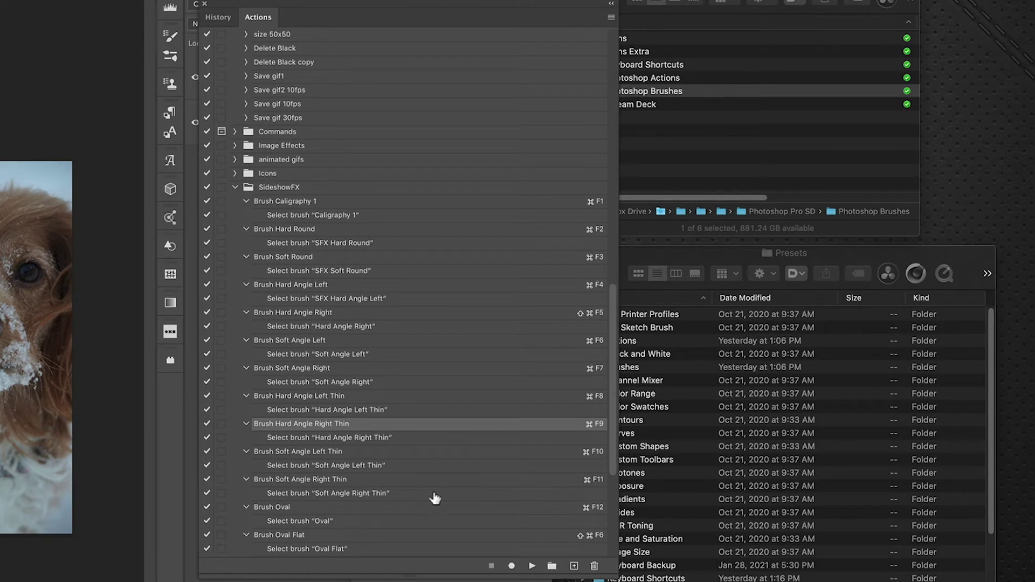
left_click(235, 187)
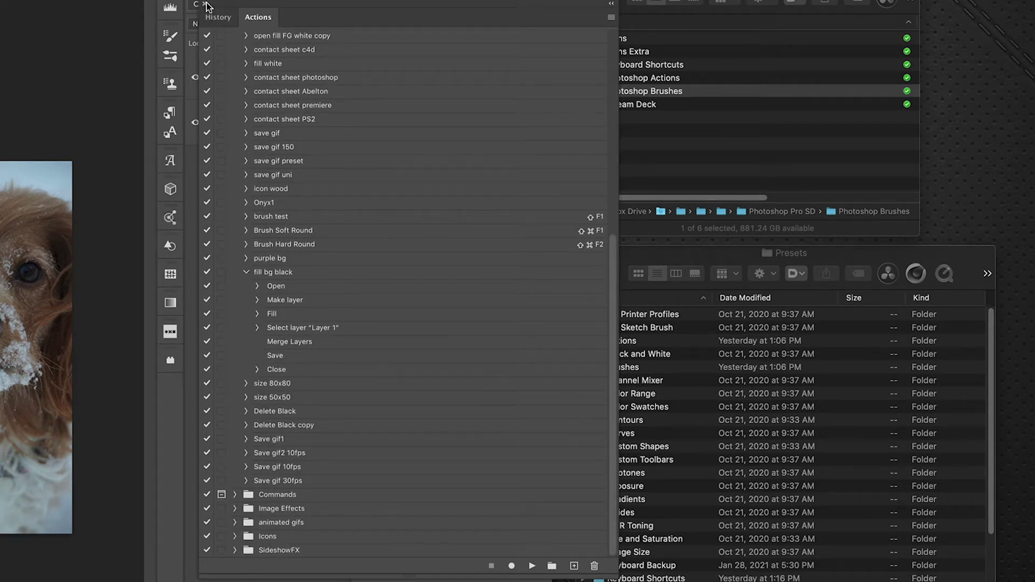
left_click(206, 5)
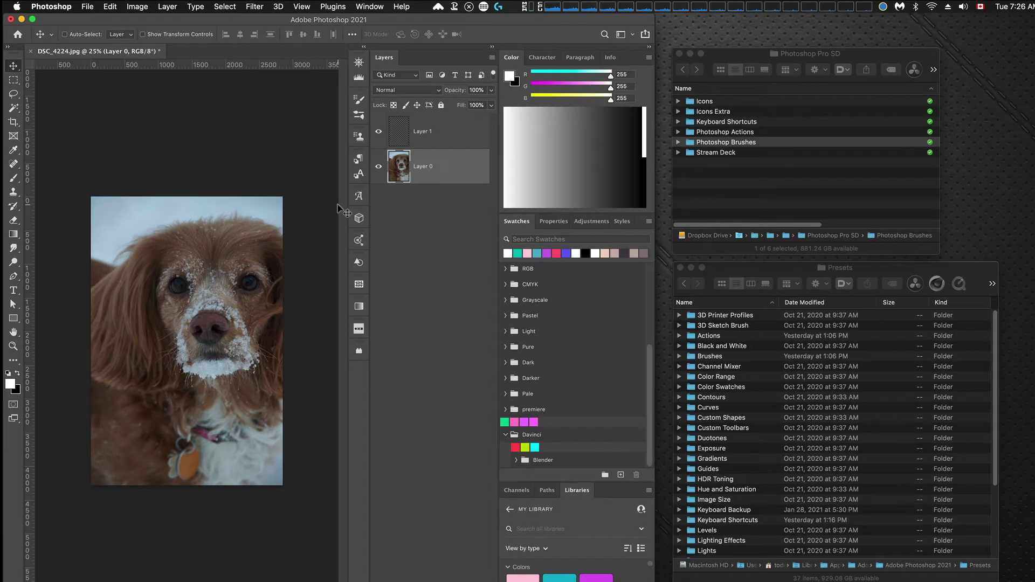
Step: Try to import SideshowFX Brushes.abr from the Brushes folder and close the Brushes panel
left_click(359, 117)
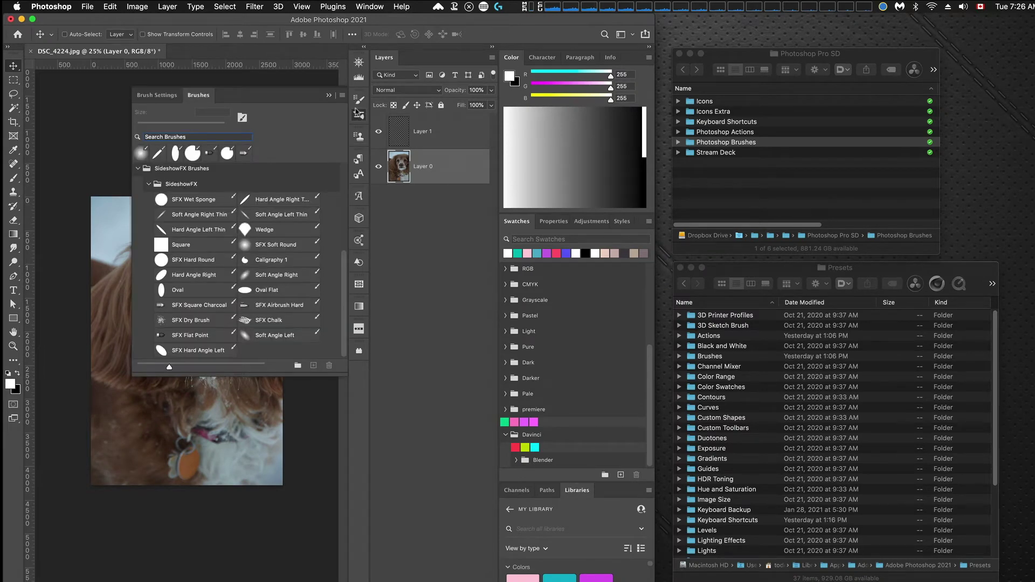
left_click(343, 95)
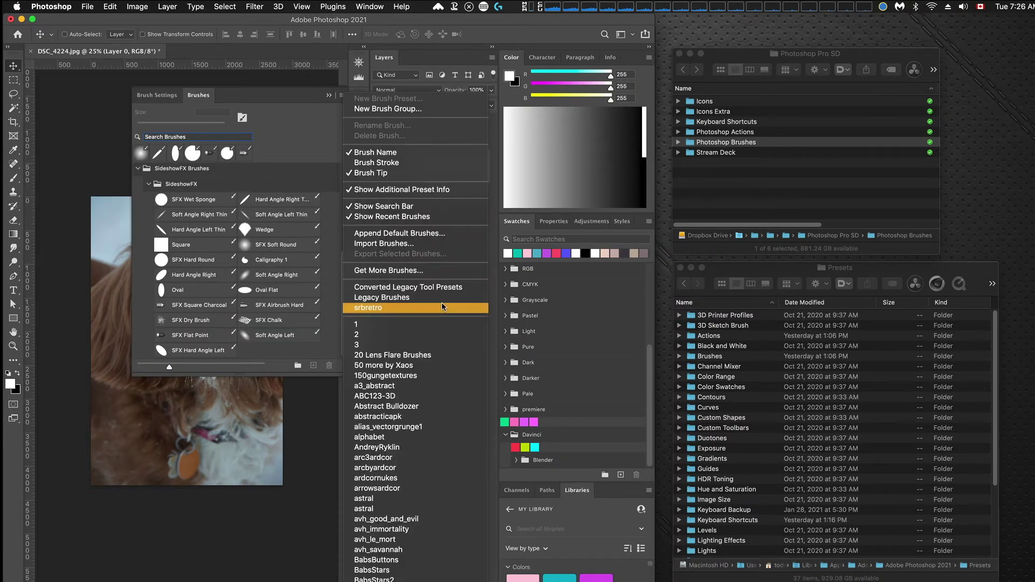
left_click(428, 247)
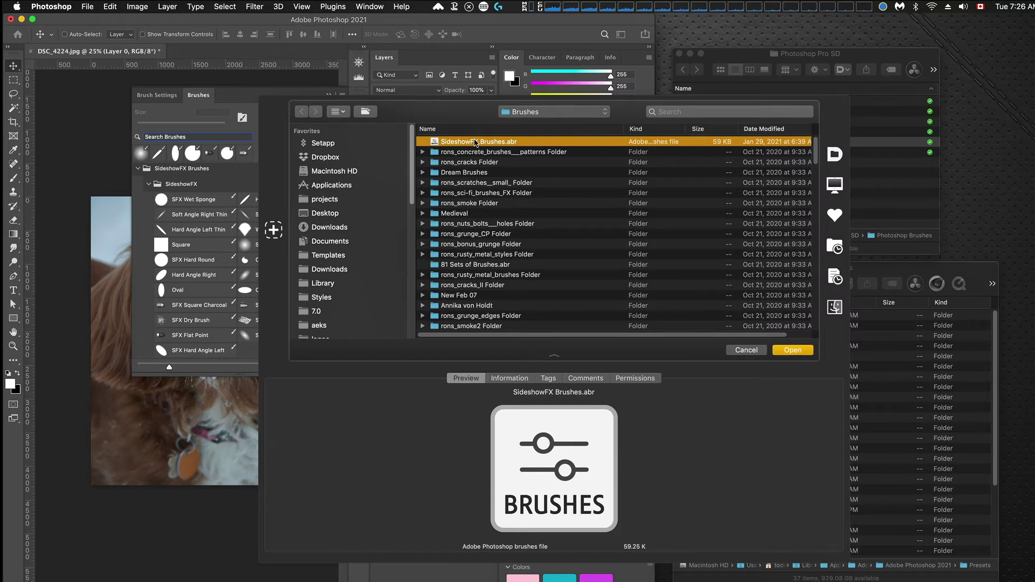
left_click(741, 351)
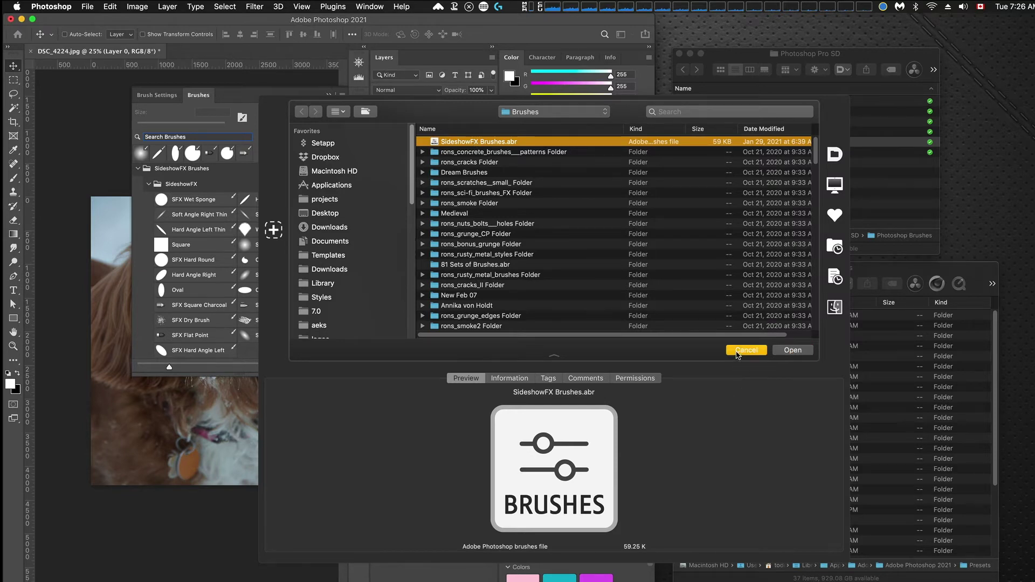
left_click(330, 95)
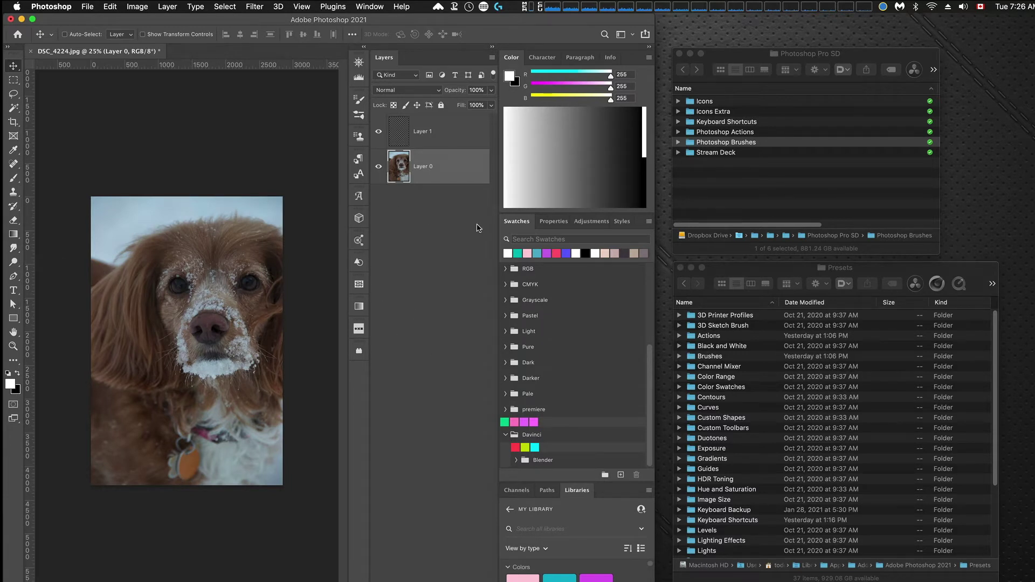
Step: Hide Photoshop and expand the Stream Deck folder and its Mac subfolder in Photoshop Pro SD
key("h")
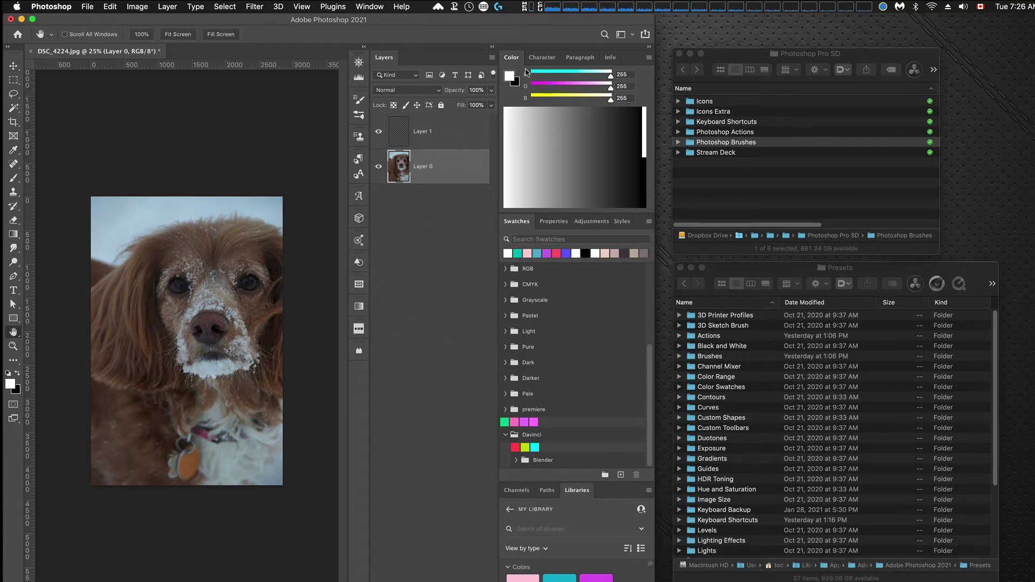
key("super+h")
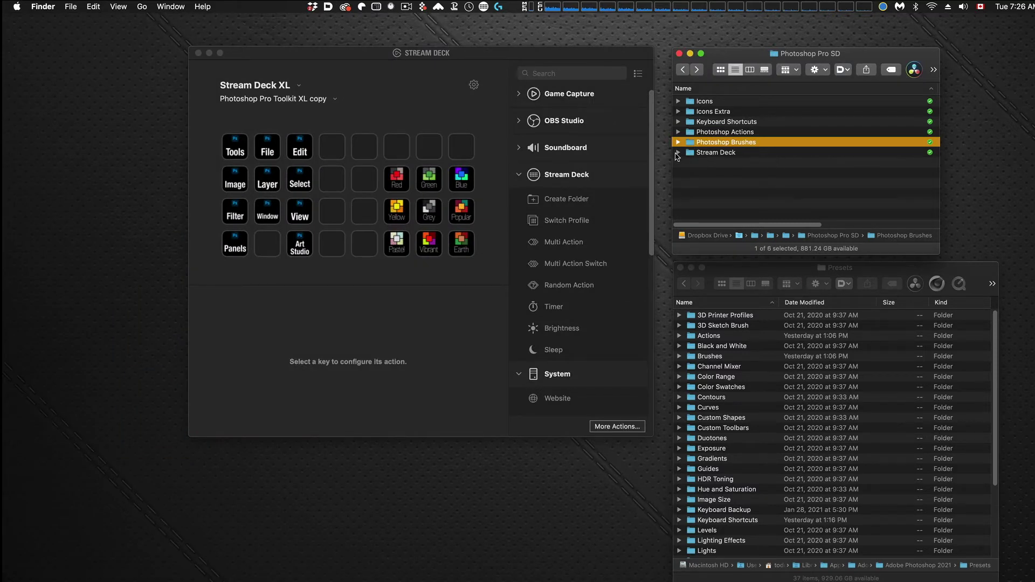
left_click(678, 153)
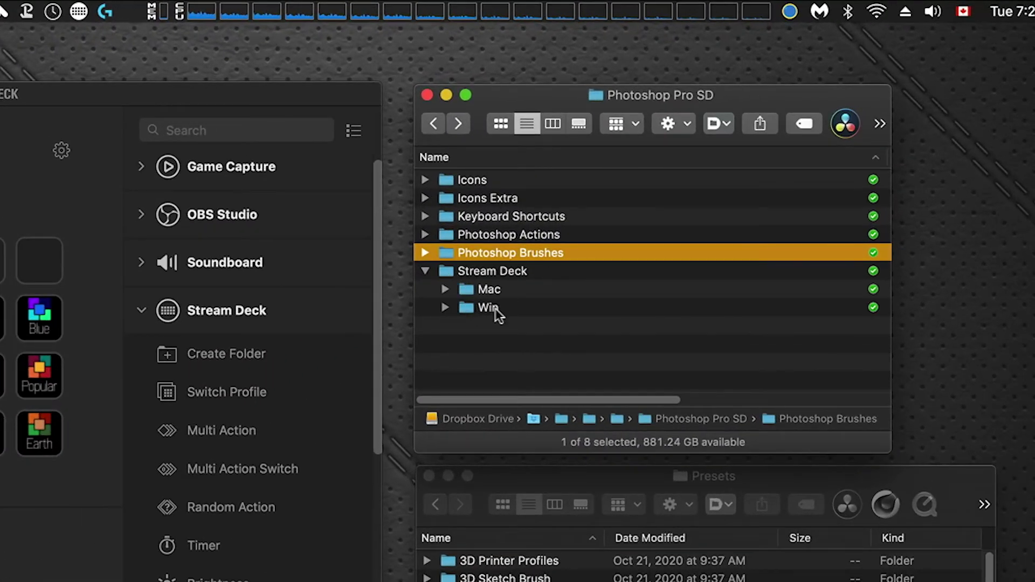
left_click(444, 290)
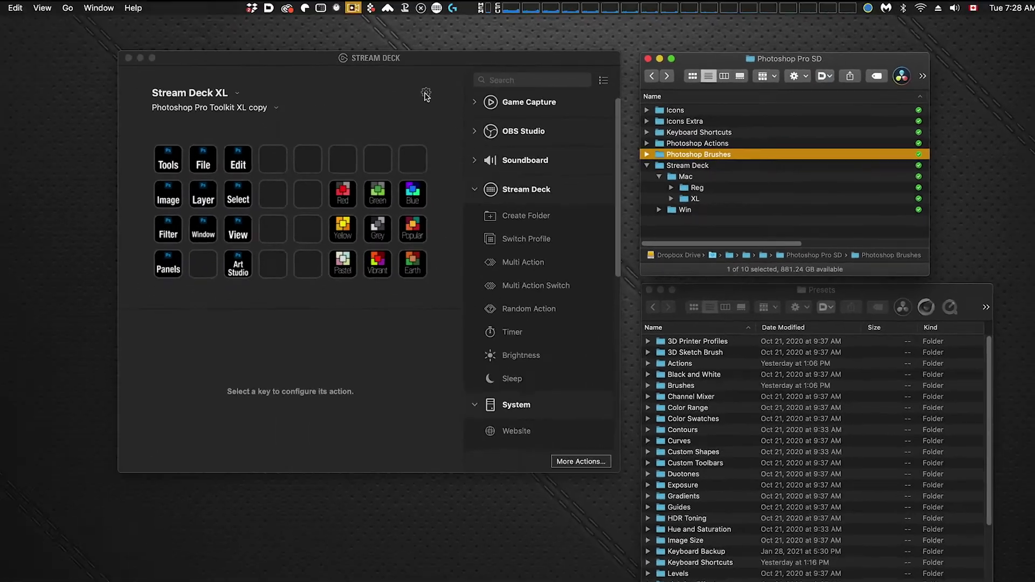
Step: Open the Stream Deck profile preferences and try to import Photoshop Pro Toolkit XL.streamDeckProfile from the XL folder
left_click(61, 150)
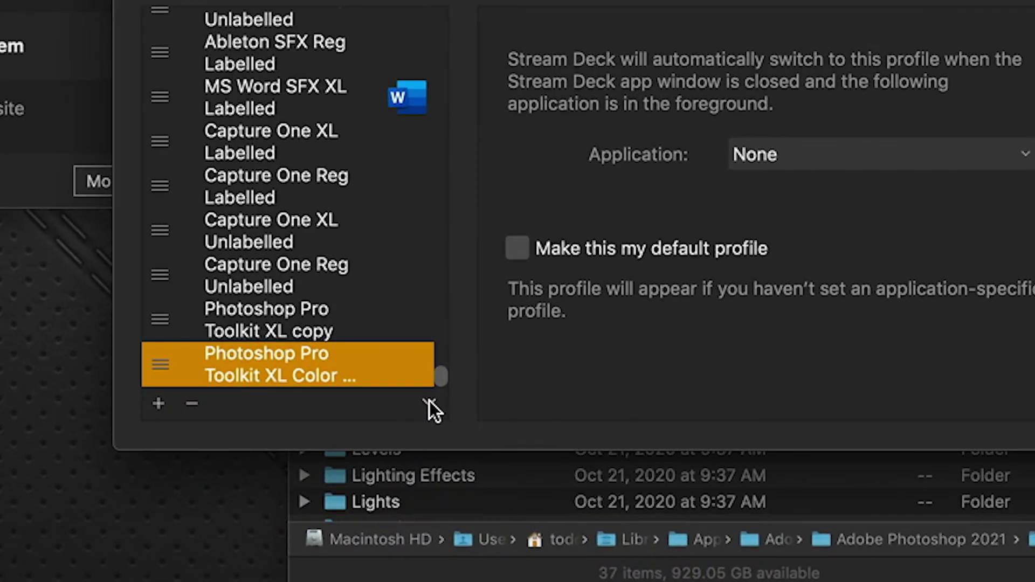
left_click(699, 553)
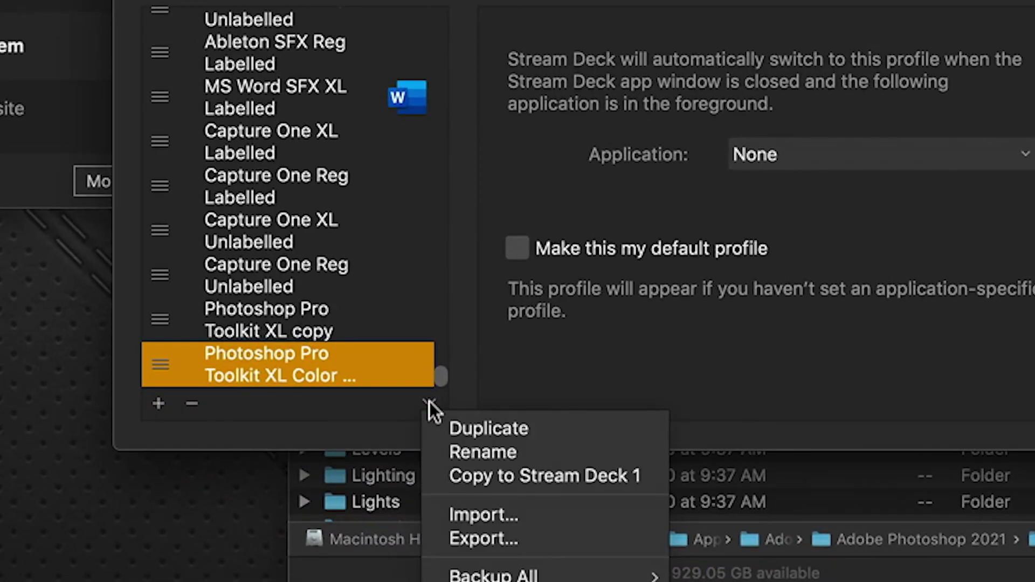
left_click(552, 513)
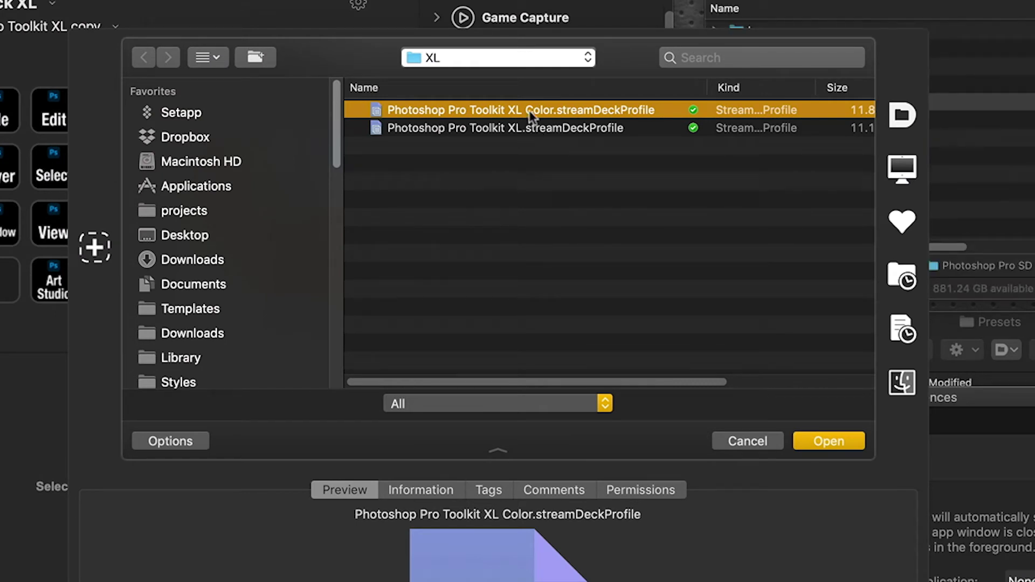
left_click(539, 129)
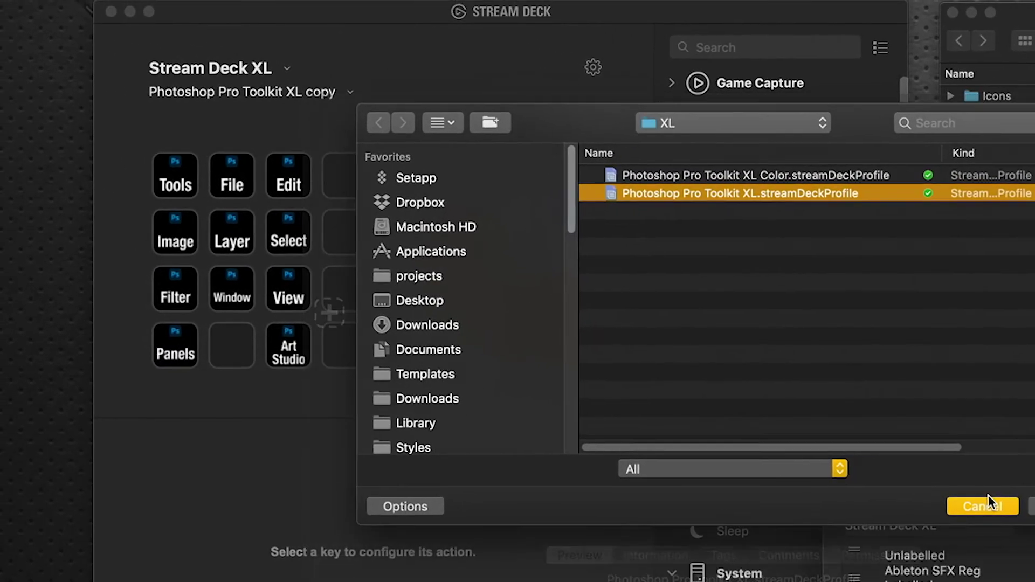
left_click(828, 440)
Step: Switch the Stream Deck XL to the Photoshop Pro Toolkit XL Color copy profile
left_click(835, 462)
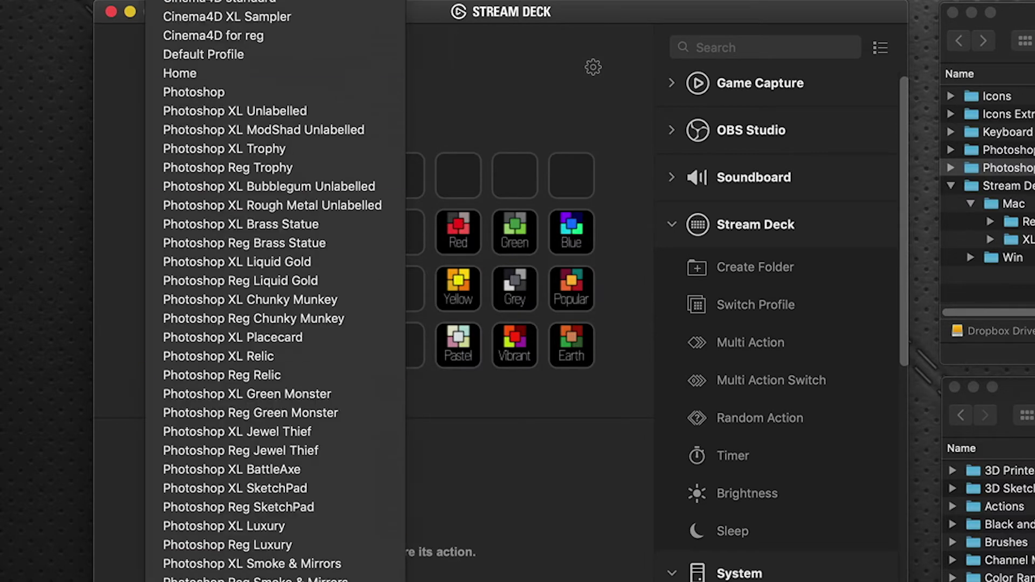
scroll(338, 97, "down", 15)
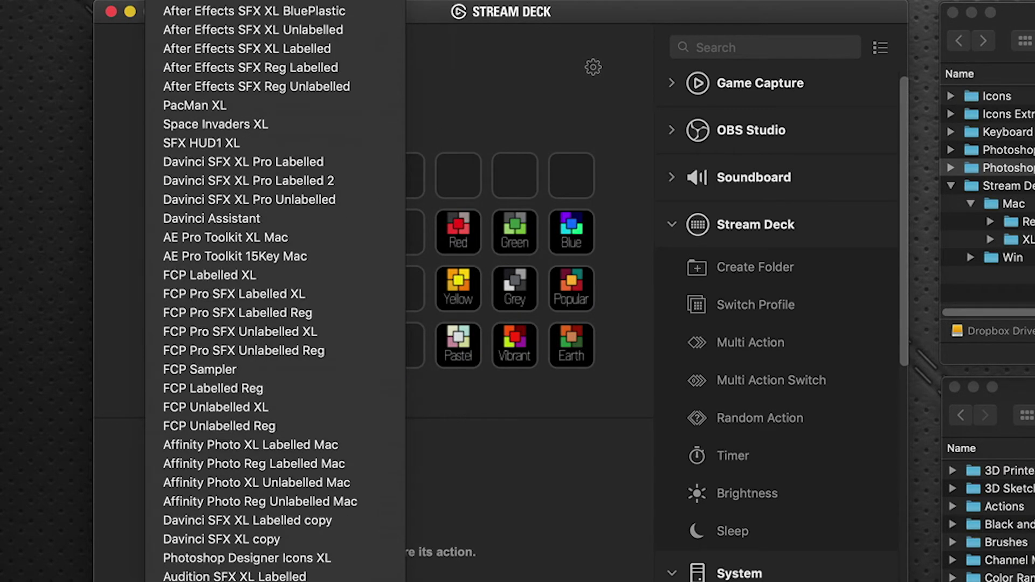
left_click(491, 405)
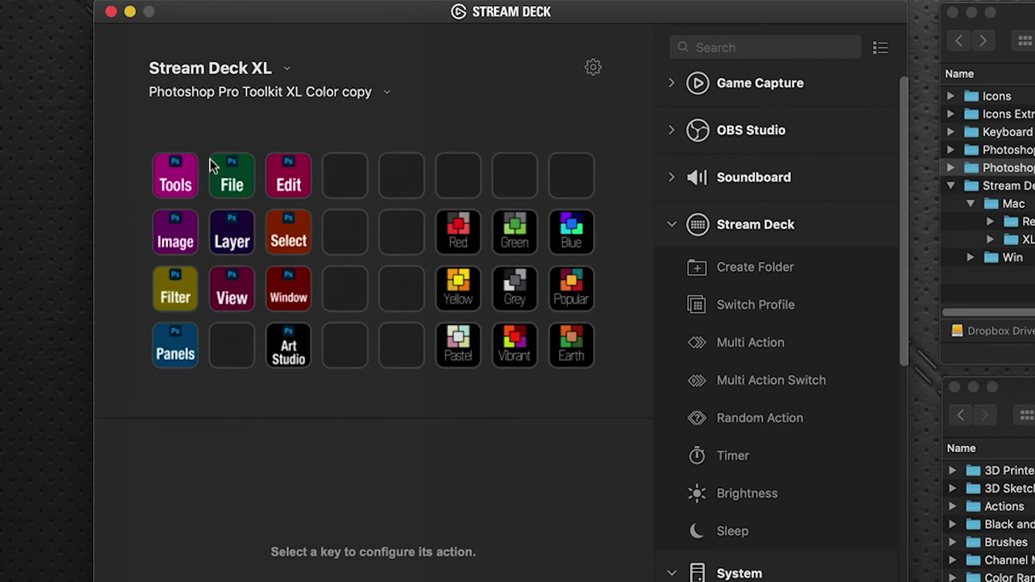
Step: Look into the File and Select folders of the color profile, and switch the Stream Deck XL to Photoshop Pro Toolkit XL copy
double_click(233, 182)
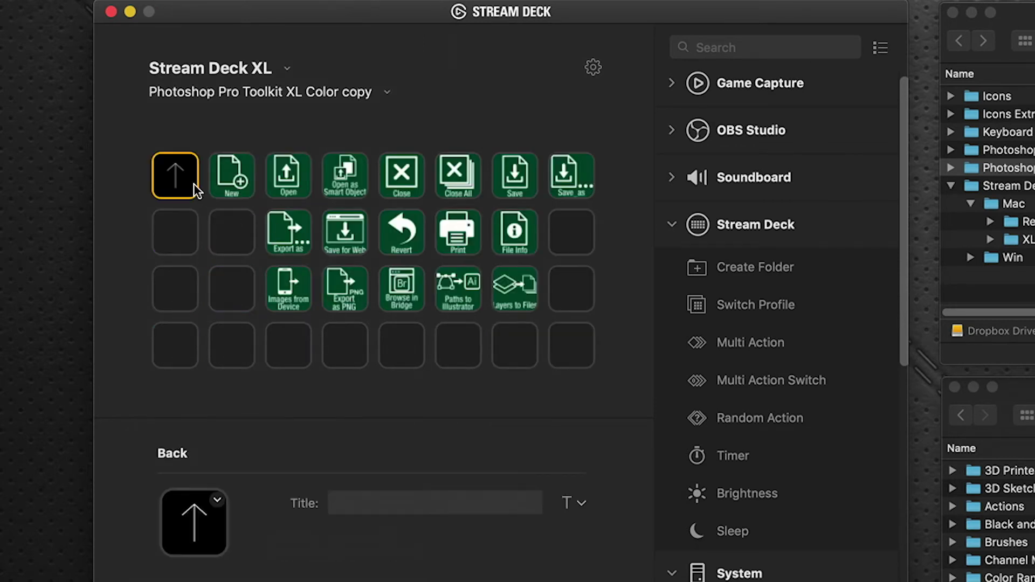
double_click(185, 181)
double_click(293, 227)
double_click(177, 179)
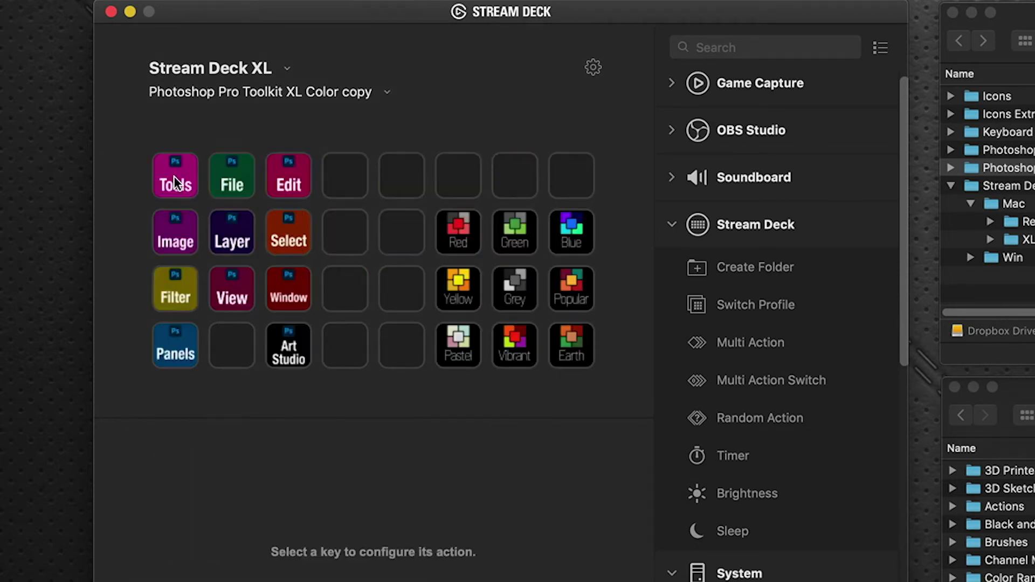
left_click(375, 93)
left_click(227, 561)
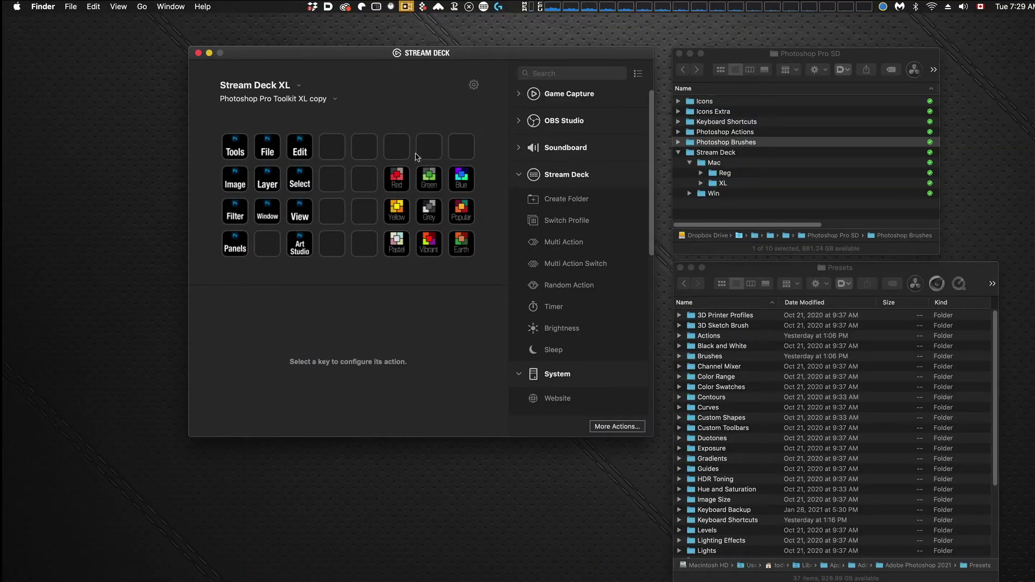
Step: Switch to Photoshop, create a new layer with default options directly above Layer 0, and leave no layer selected
key("super+Tab")
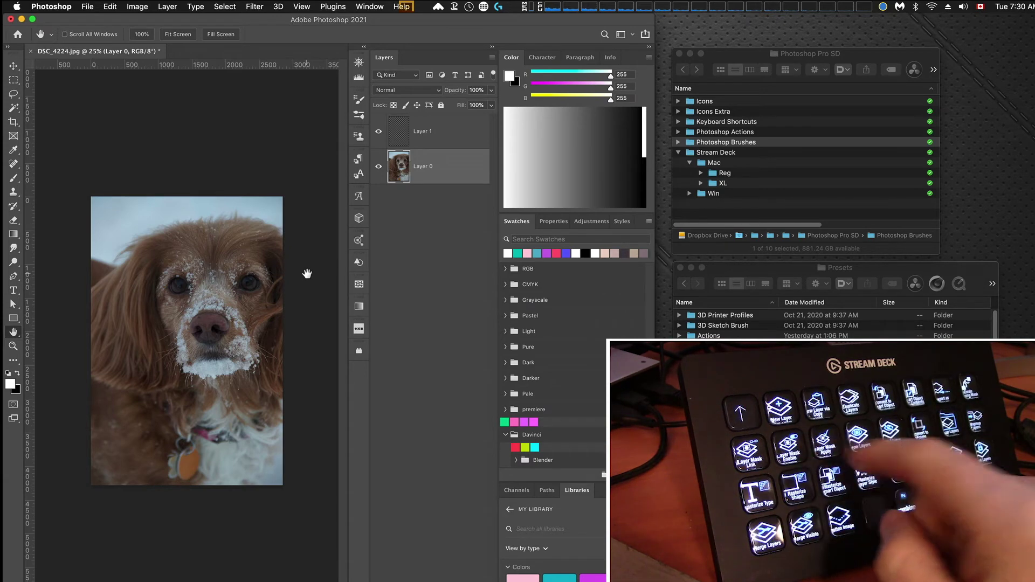
key("super+shift+n")
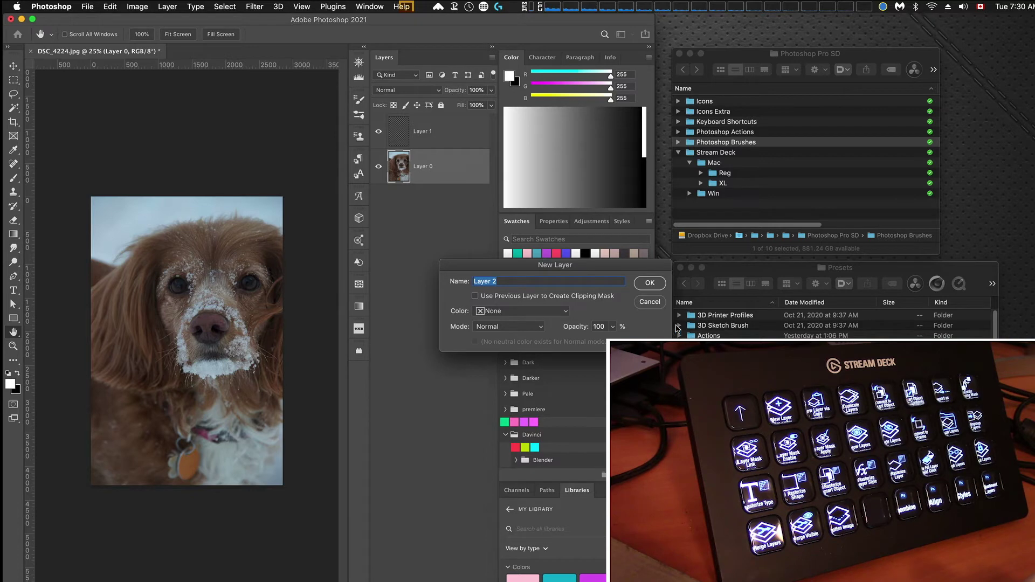
key("Return")
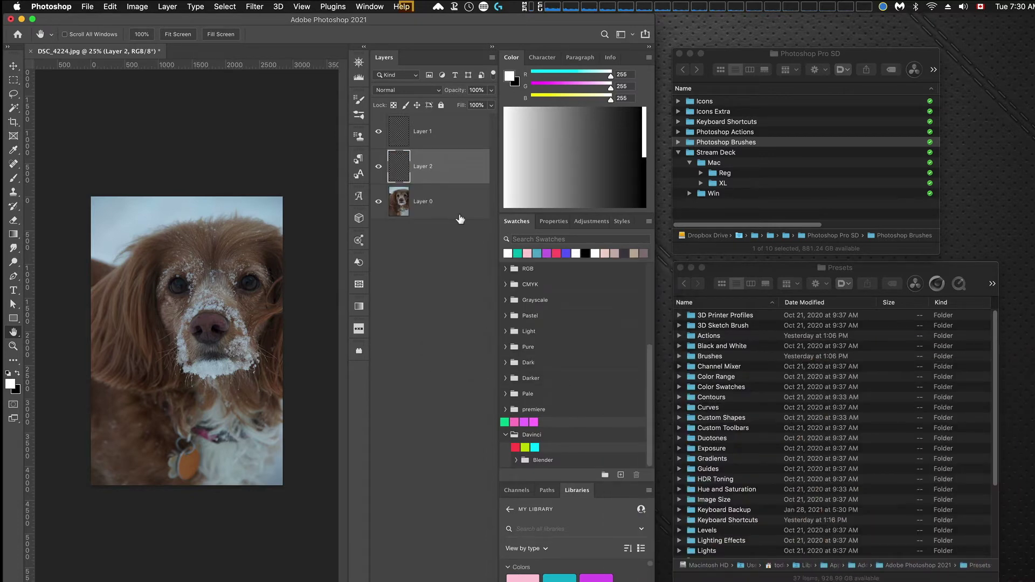
left_click(450, 250)
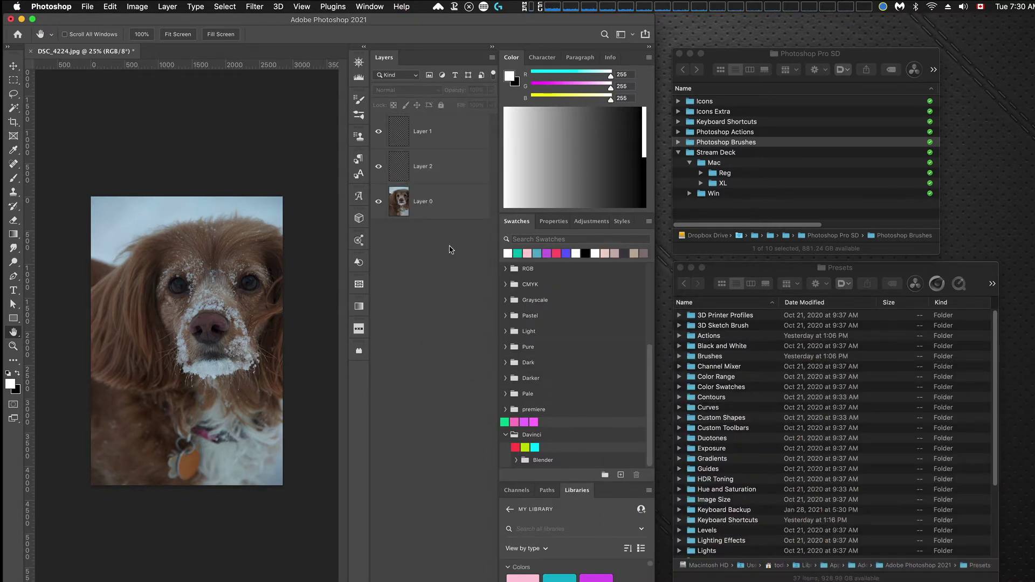
Step: Hide Photoshop and examine the profile's Layer folder with its Adjustment Layers and Align subfolders, ending back at the profile's main page
key("super+h")
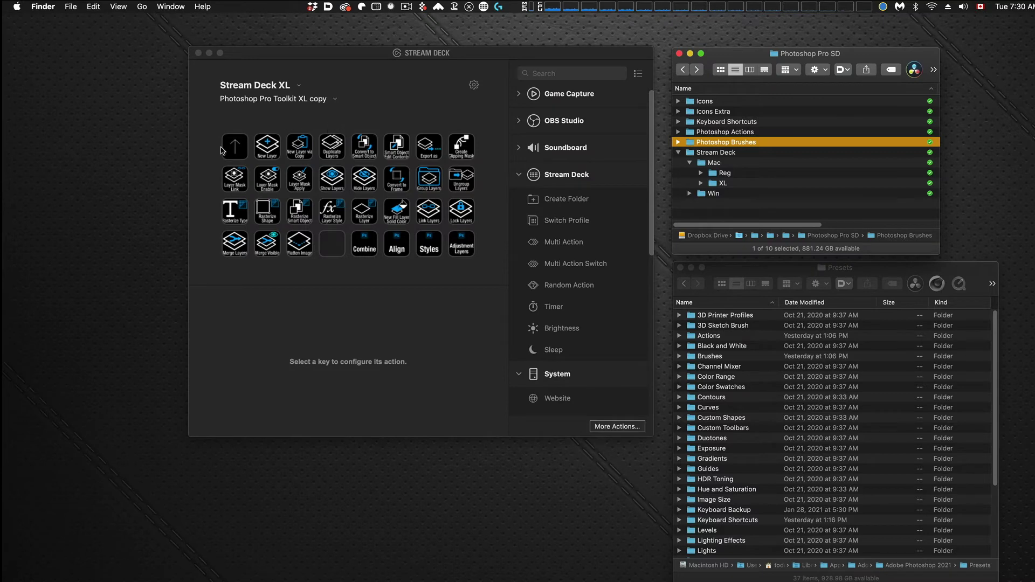
double_click(234, 145)
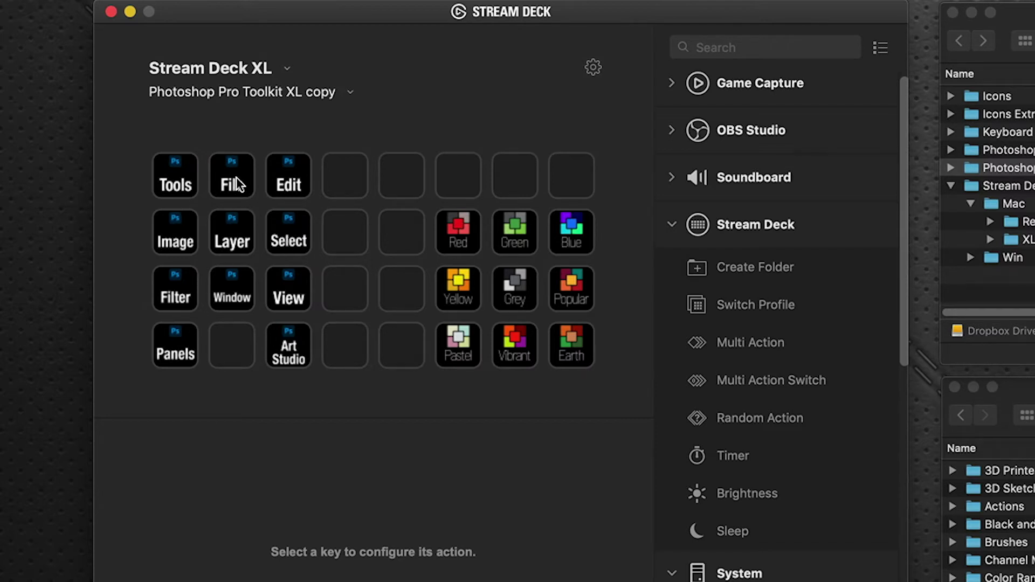
double_click(222, 228)
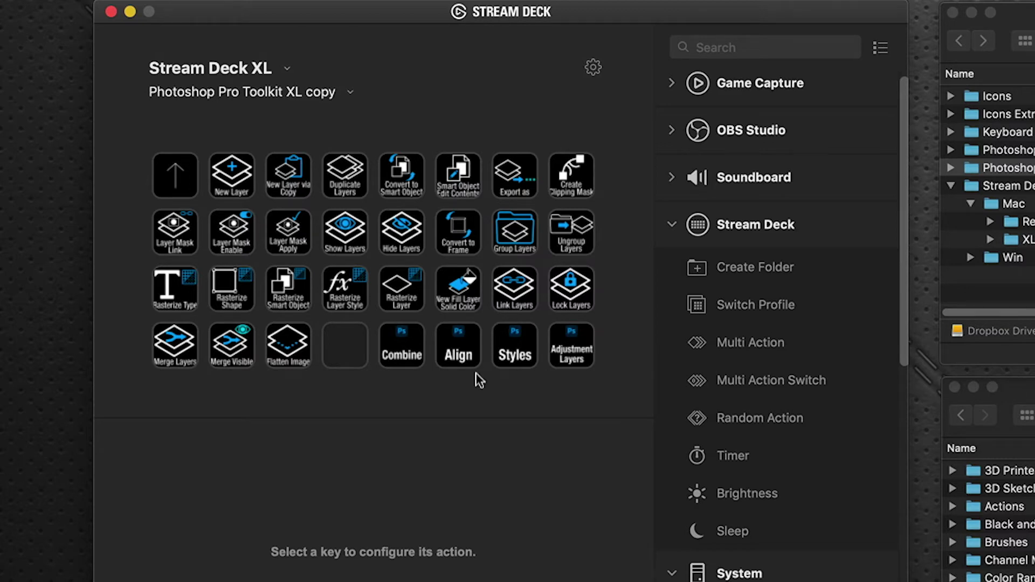
double_click(568, 348)
left_click(176, 174)
left_click(177, 174)
double_click(458, 351)
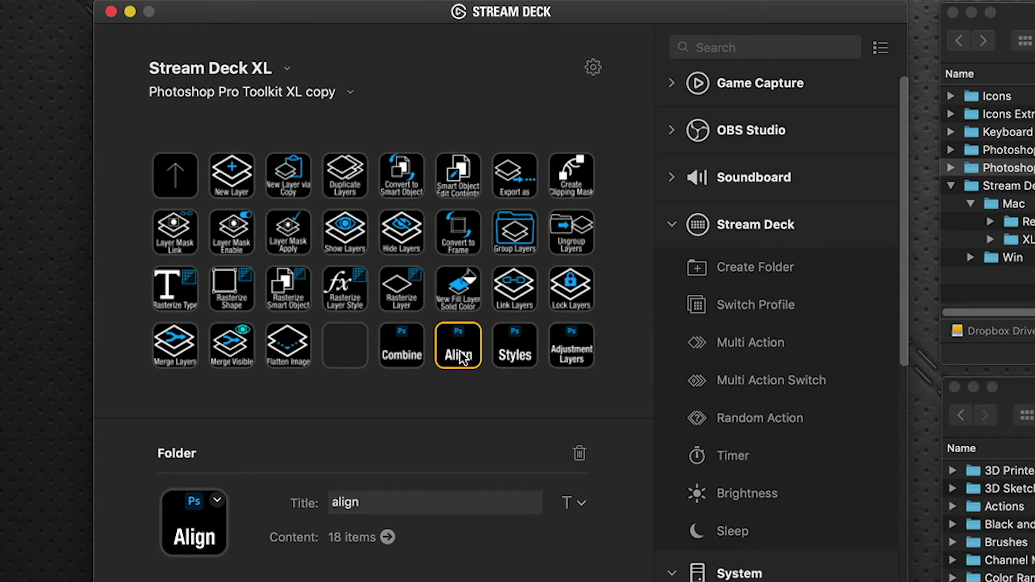
left_click(177, 175)
left_click(177, 176)
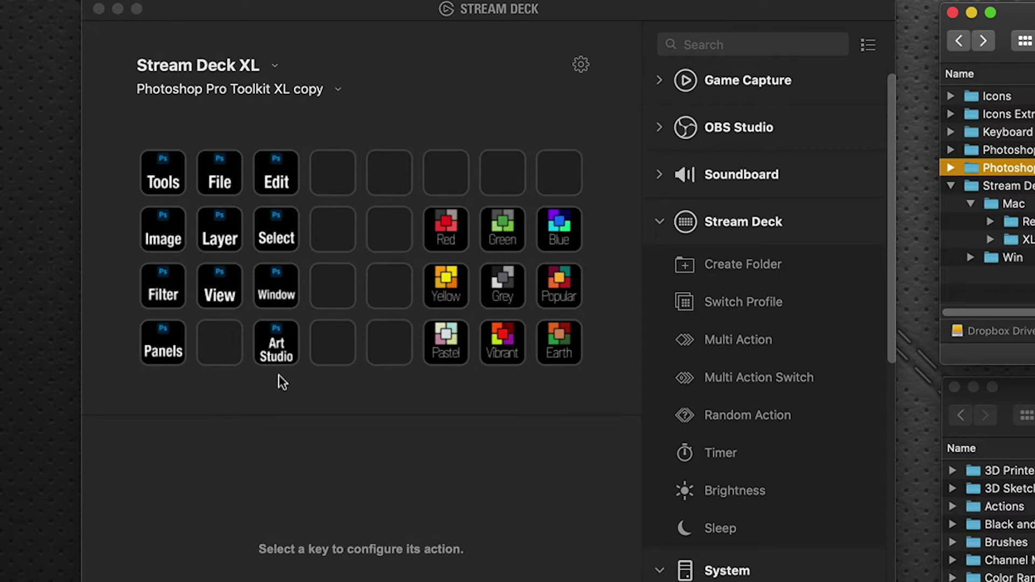
Step: Open the Art Studio folder, move the Stream Deck window clear of the Photoshop workspace, and switch to Photoshop
double_click(280, 357)
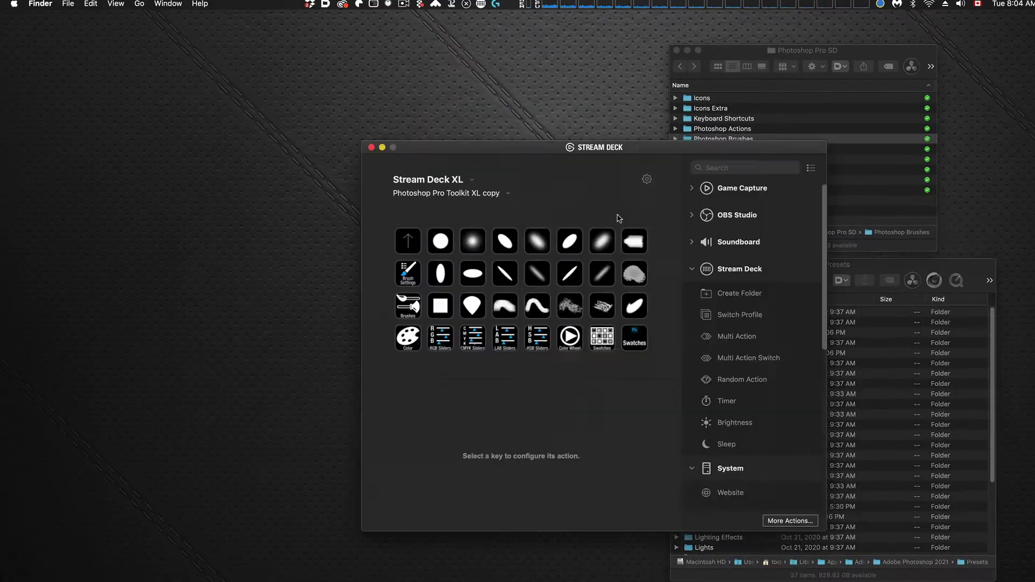
left_click_drag(487, 151, 771, 276)
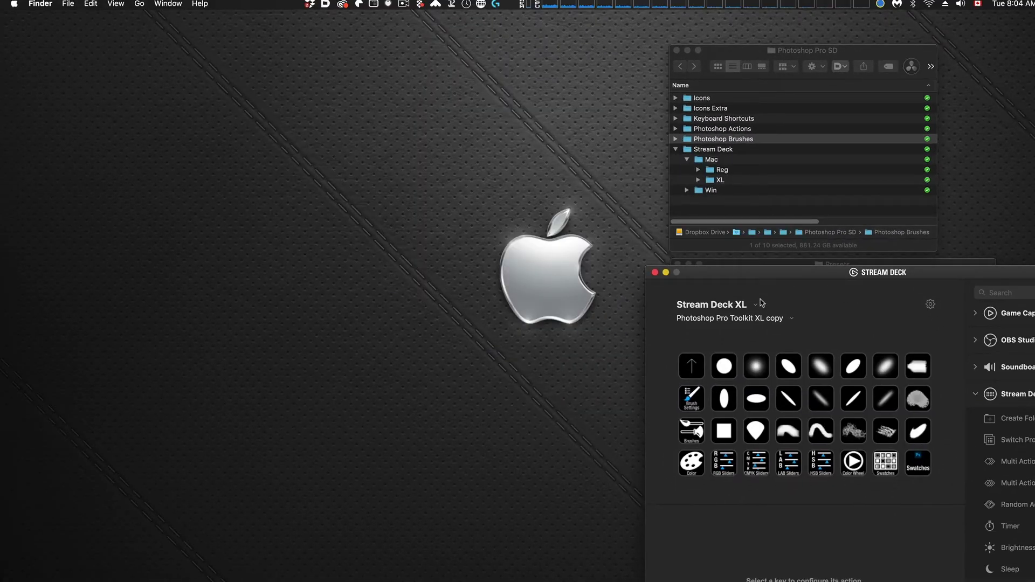
key("super+Tab")
key("super+Tab")
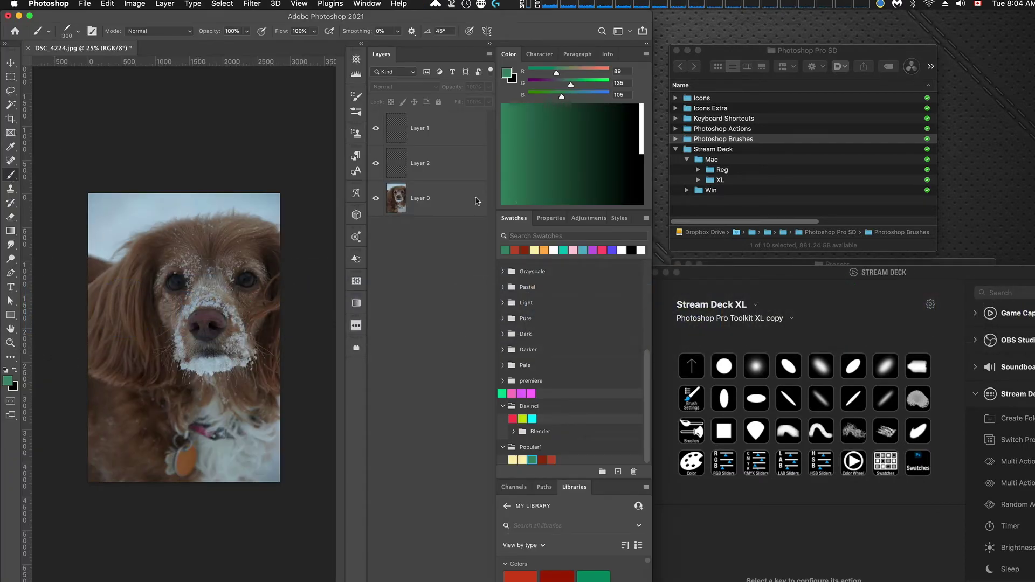
Step: Select Layer 0, try a brush with a wavy green stroke across the top of the dog's head, and undo it
left_click(436, 199)
left_click_drag(190, 253, 205, 239)
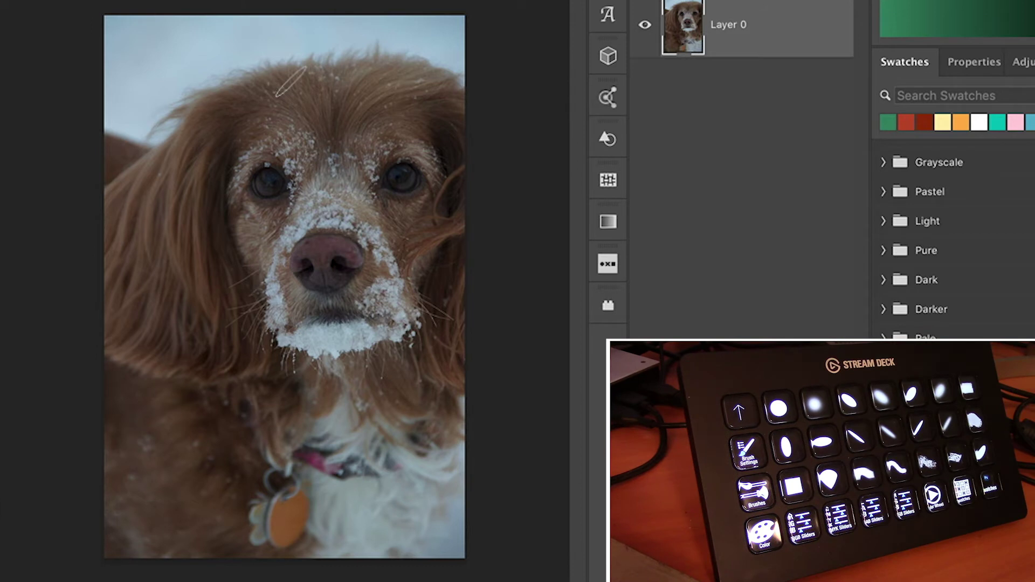
key("period")
mouse_move(186, 93)
left_mouse_down()
mouse_move(296, 59)
mouse_move(384, 76)
left_mouse_up()
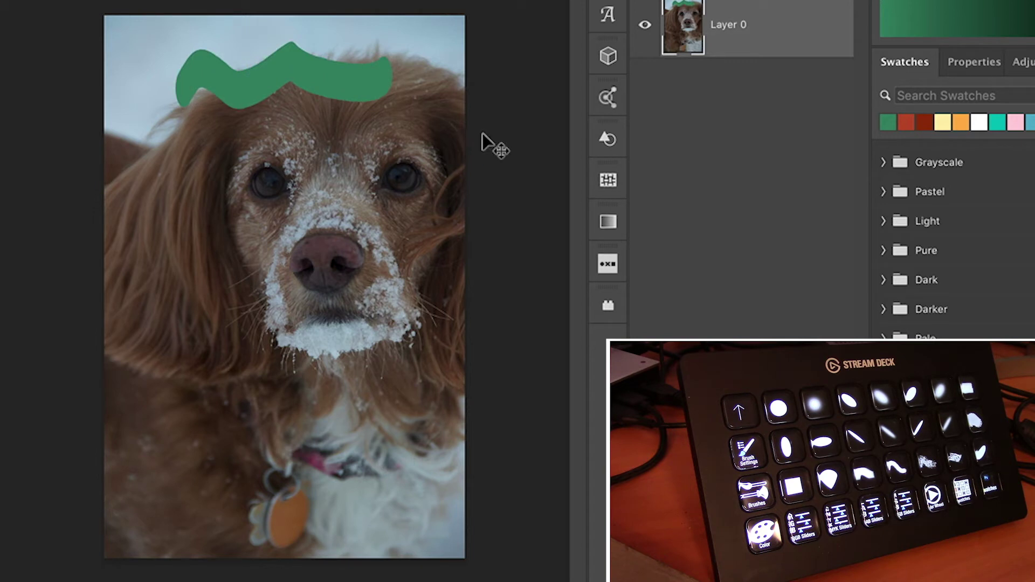
key("ctrl+z")
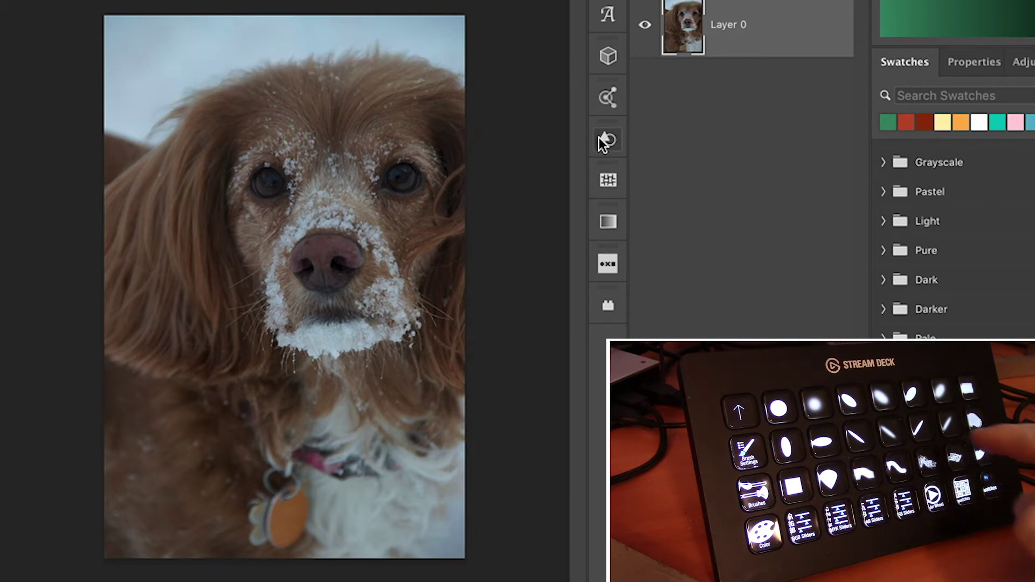
Step: Try more brush shapes with green strokes across the dog's forehead on Layer 0, undoing the strokes between brushes
mouse_move(218, 80)
left_mouse_down()
mouse_move(300, 89)
mouse_move(424, 51)
left_mouse_up()
left_click_drag(272, 84, 229, 145)
key("ctrl+z")
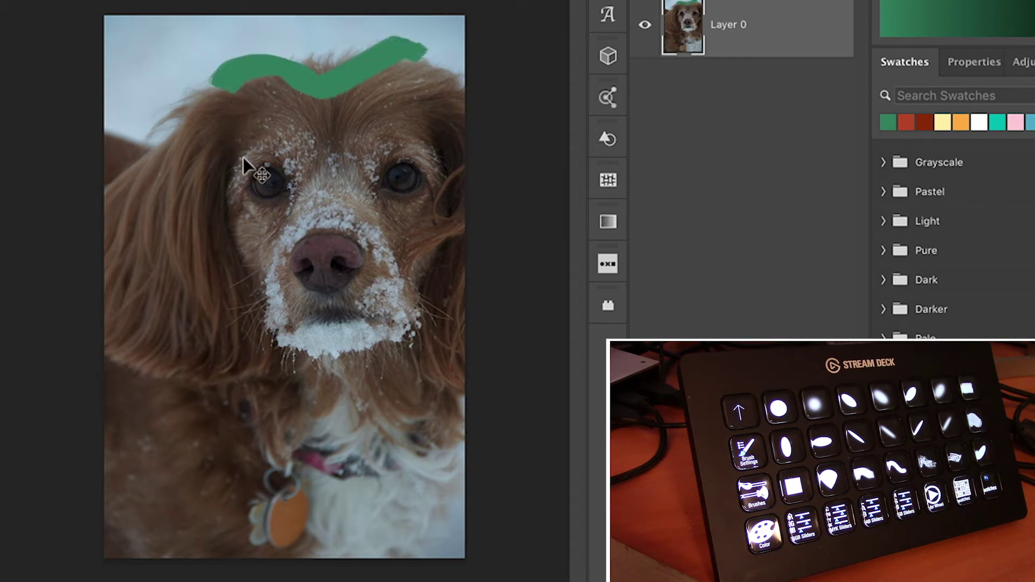
key("ctrl+z")
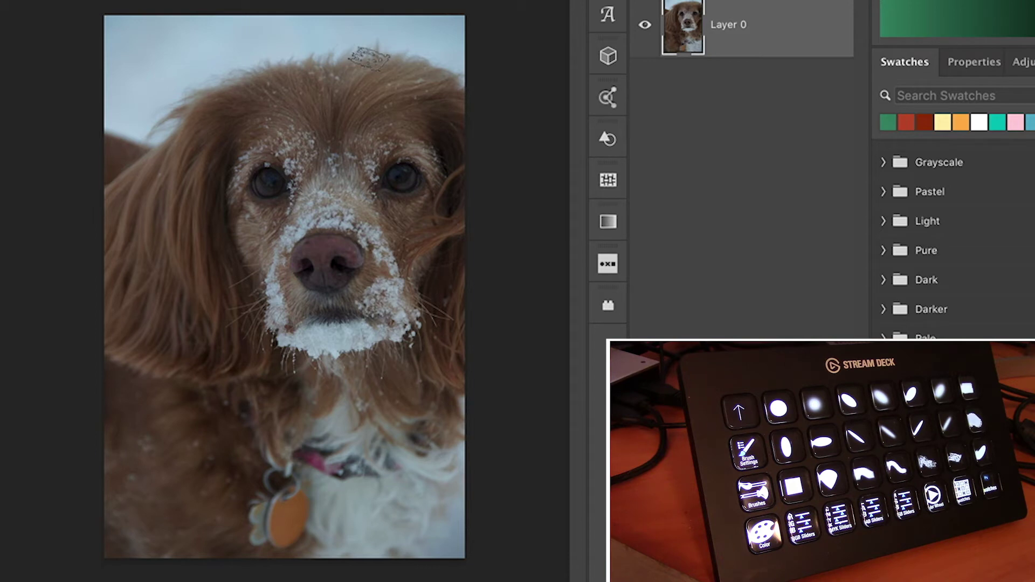
mouse_move(259, 64)
left_mouse_down()
mouse_move(312, 49)
mouse_move(384, 54)
left_mouse_up()
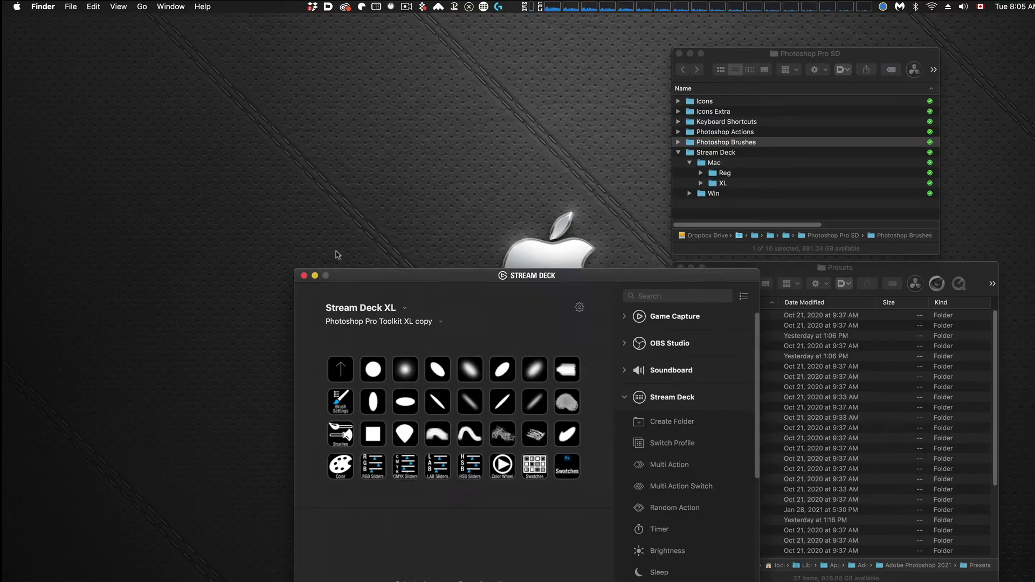
Step: Bring the Stream Deck window back, leave the Art Studio folder, and open the first palette in the Vibrant folder
left_click_drag(334, 254, 282, 35)
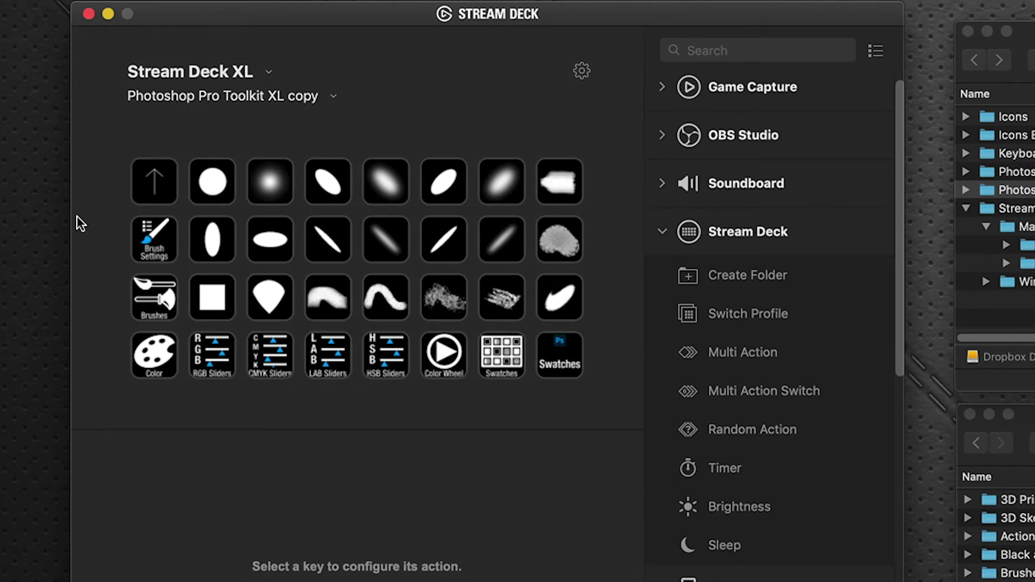
left_click(141, 176)
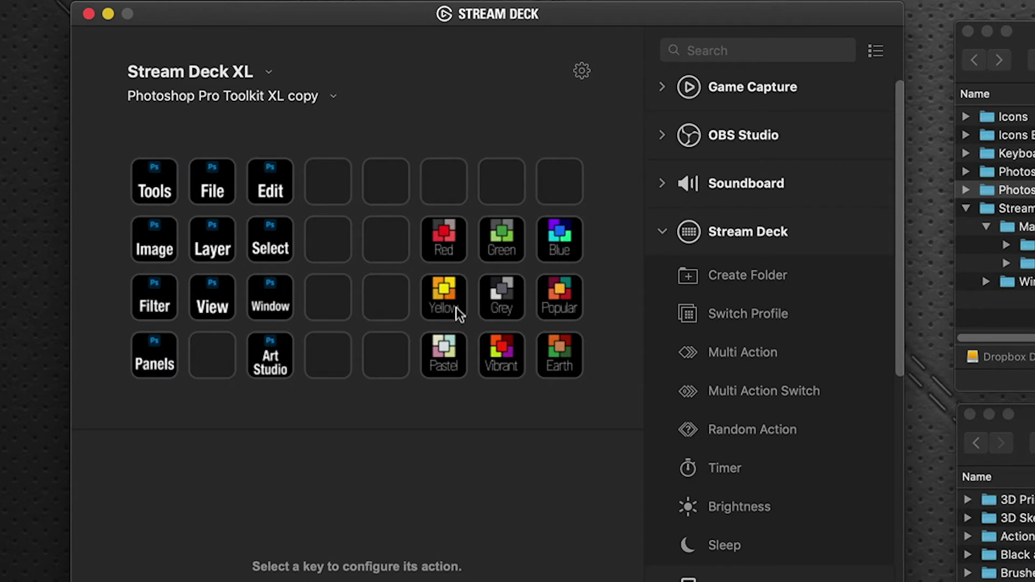
double_click(503, 353)
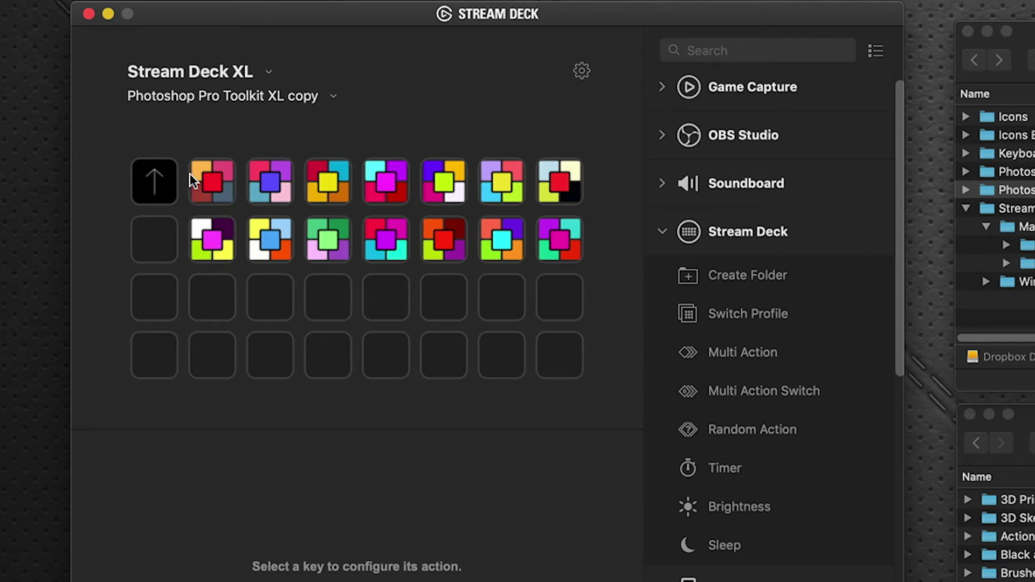
double_click(217, 179)
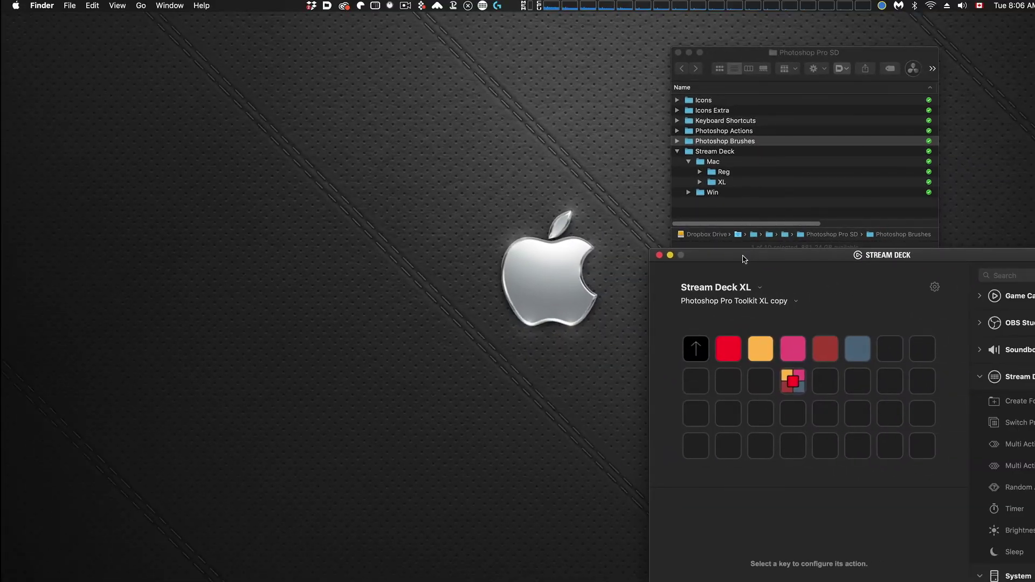
Step: Switch to Photoshop and look through the Character, Paragraph and Info panels, ending on the Color panel
key("super+Tab")
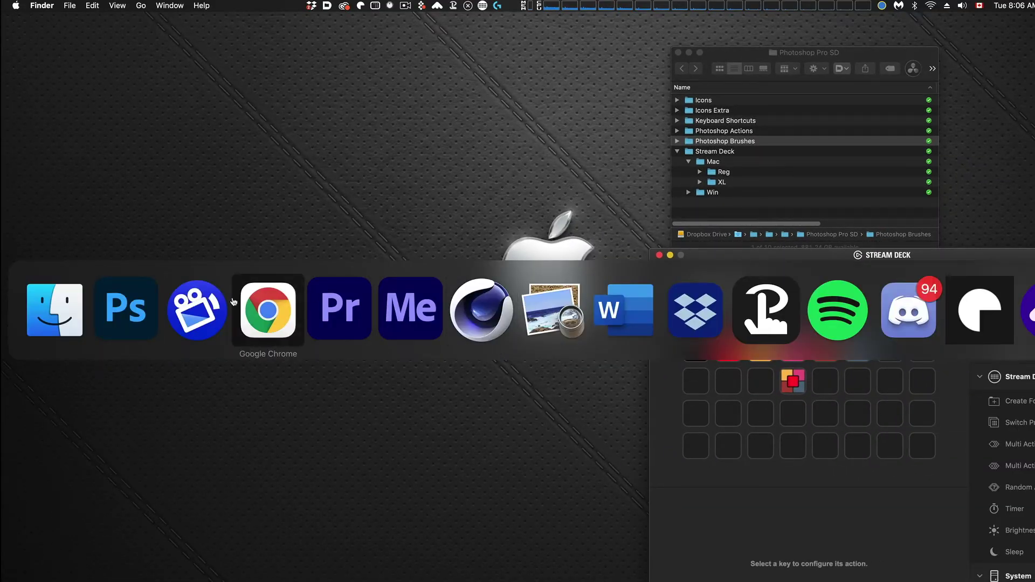
left_click(128, 307)
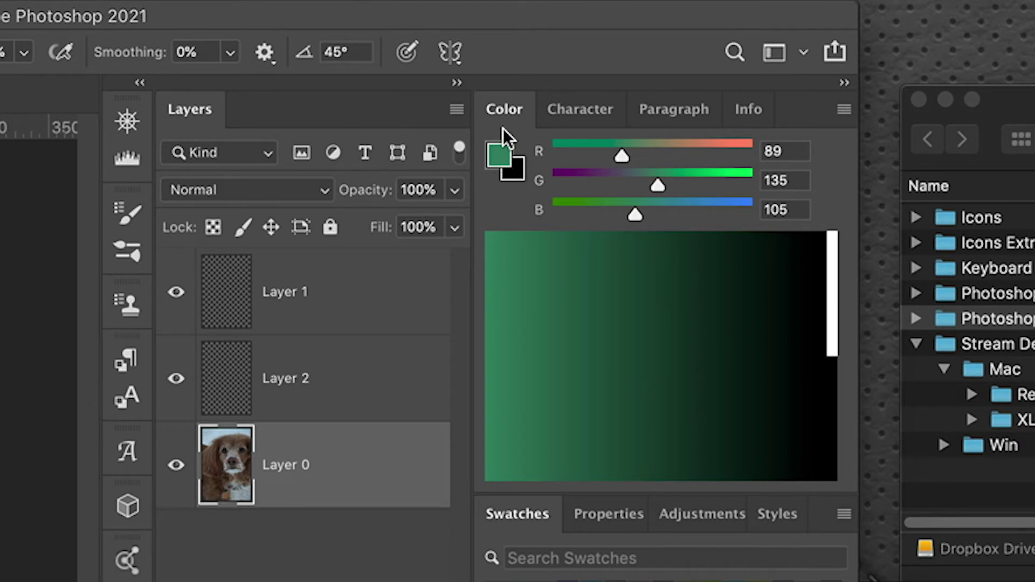
left_click(561, 109)
left_click(710, 109)
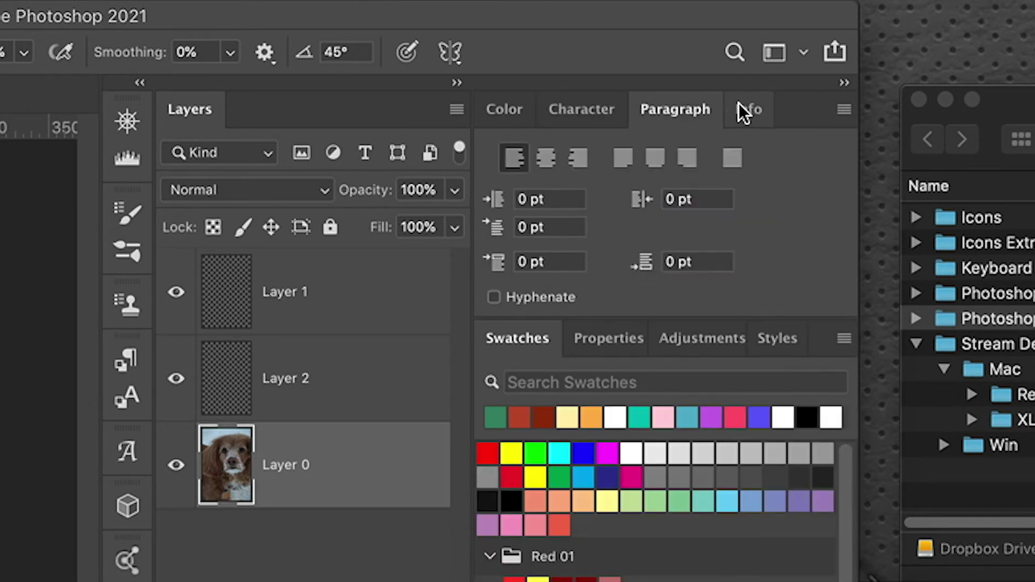
left_click(748, 110)
left_click(504, 109)
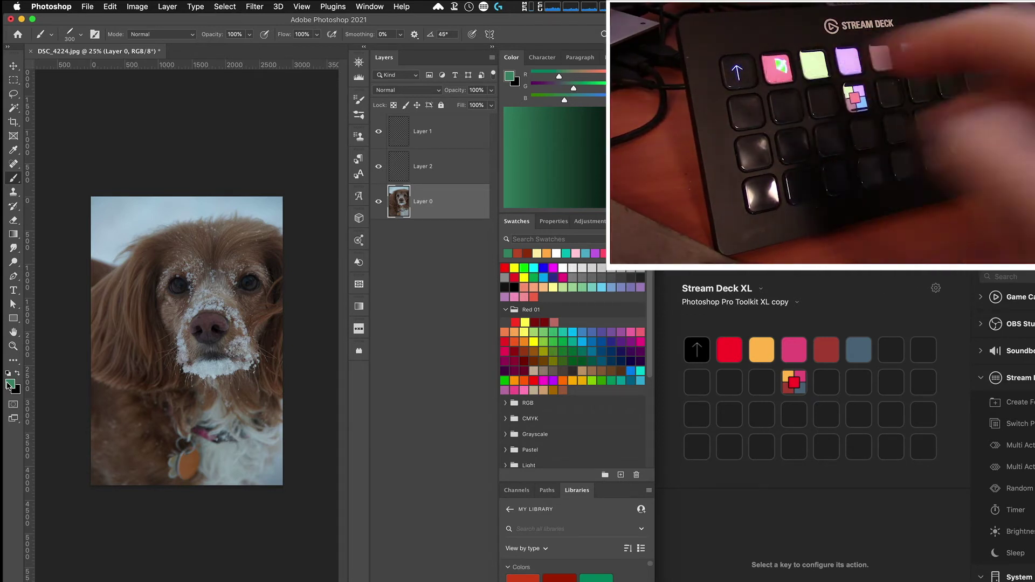
Step: Apply the open Vibrant palette's red, orange and pink in turn as the foreground color
left_click(8, 384)
key("Escape")
key("b")
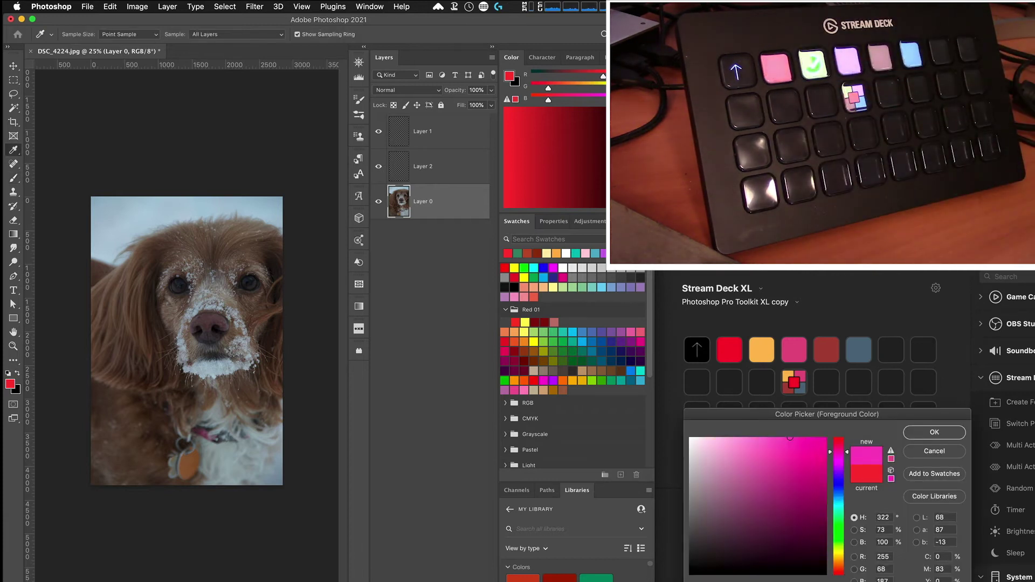
key("Return")
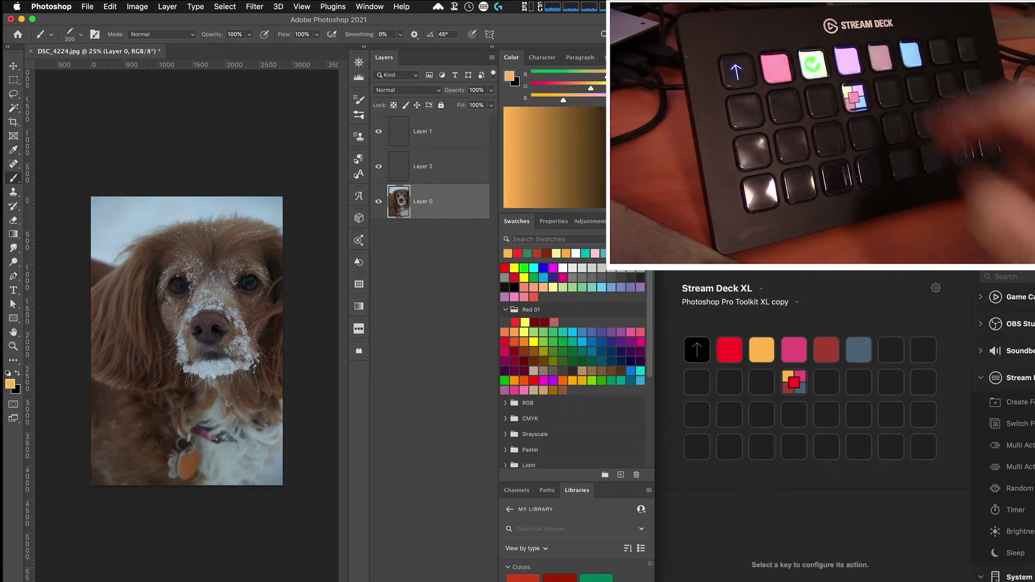
key("Return")
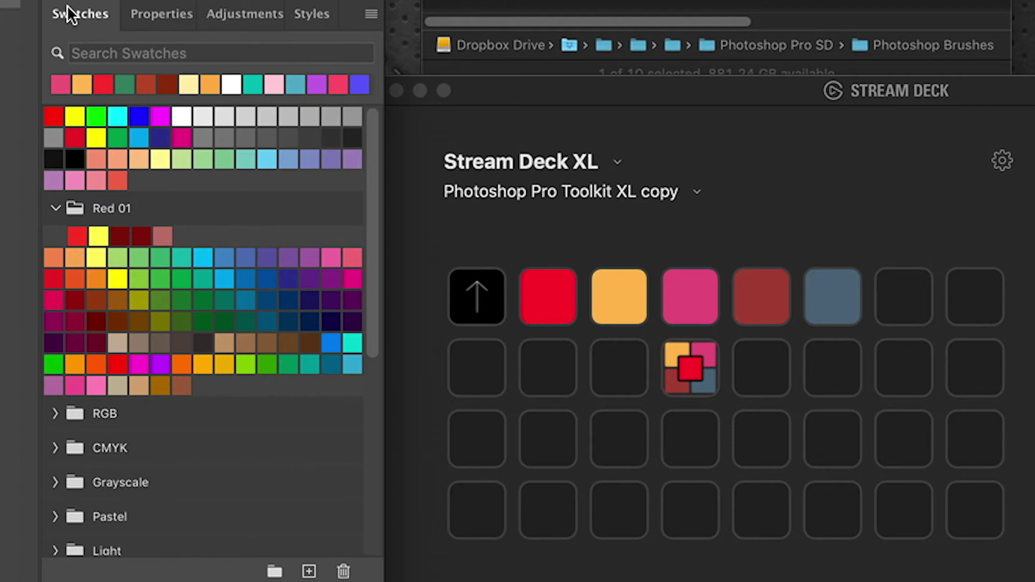
Step: Add the palette's five colors as a Vibrant 01 swatch group and pick its pink swatch as the foreground color
scroll(135, 243, "down", 10)
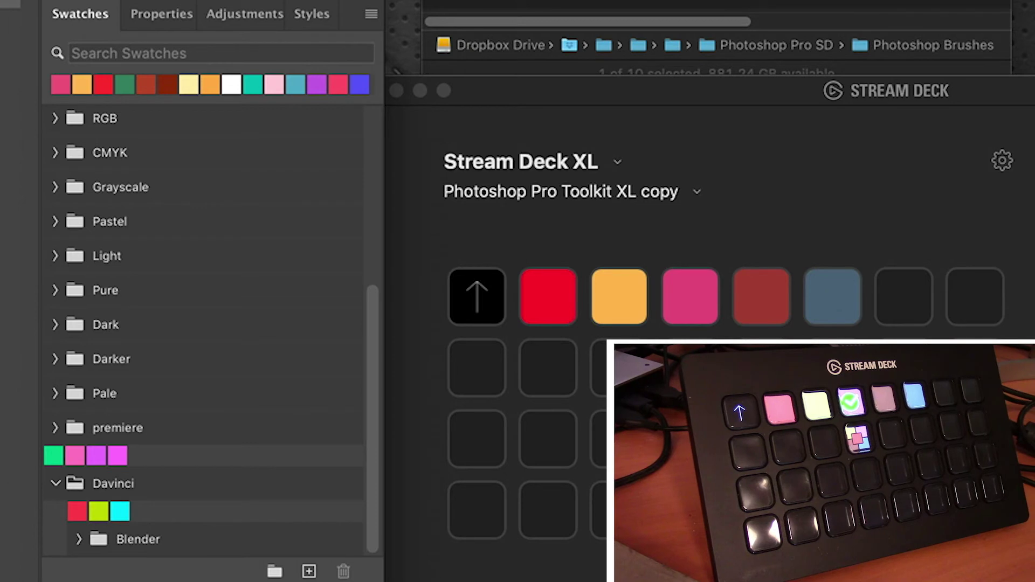
key("super+shift+g")
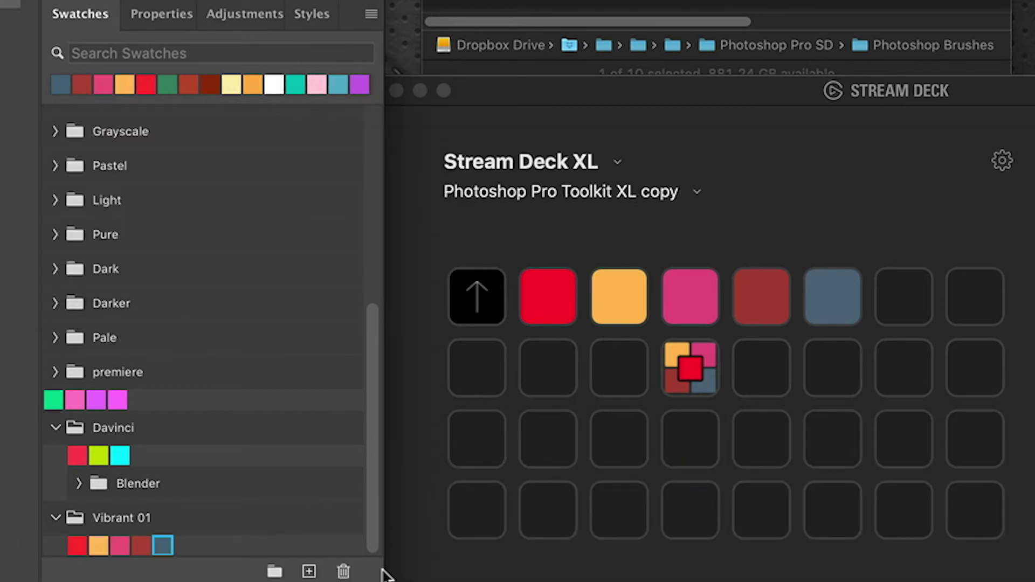
left_click(119, 545)
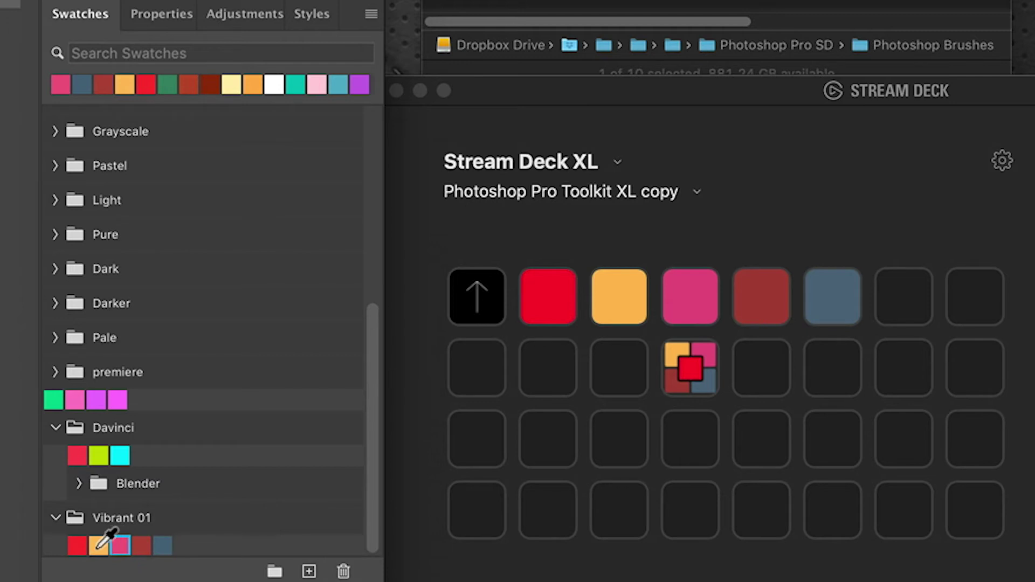
Step: Pick the red, dark red and slate blue swatches of the Vibrant 01 group in turn as the foreground color
left_click(77, 545)
left_click(144, 548)
left_click(163, 546)
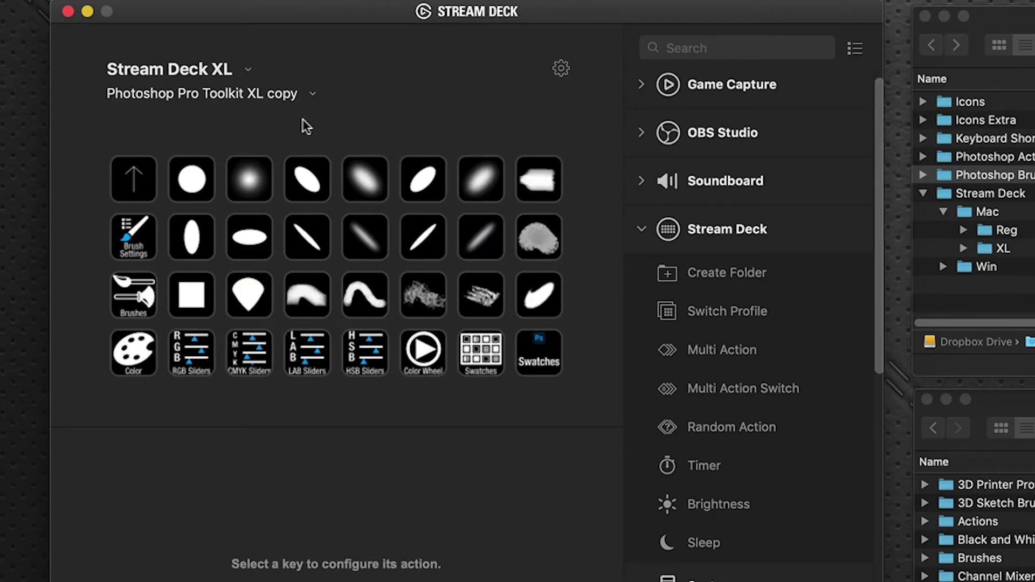
Step: Switch to Stream Deck, leave the Art Studio folder, and open the Styles folder inside the Layer folder
left_click(134, 179)
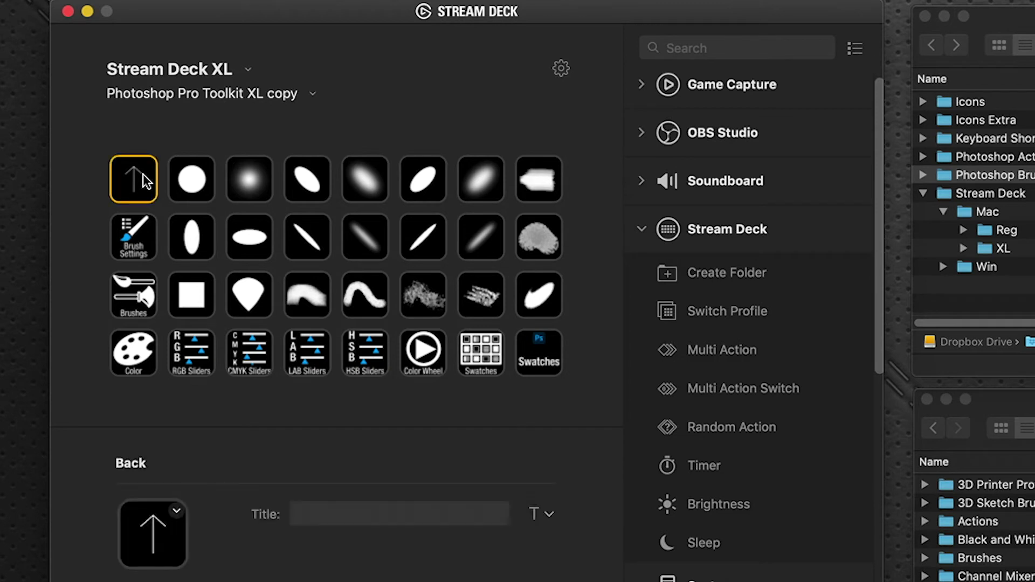
double_click(135, 179)
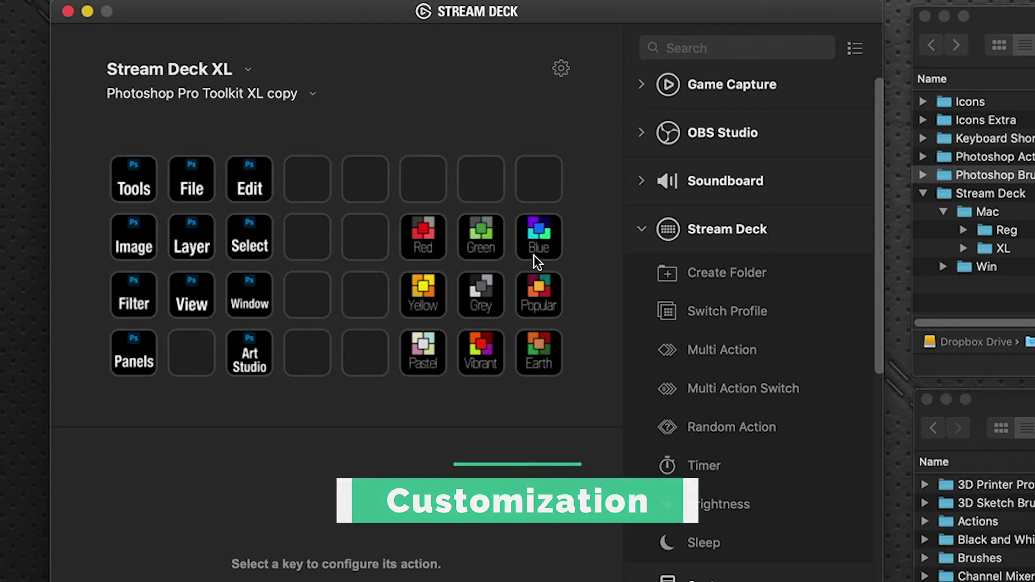
left_click(184, 238)
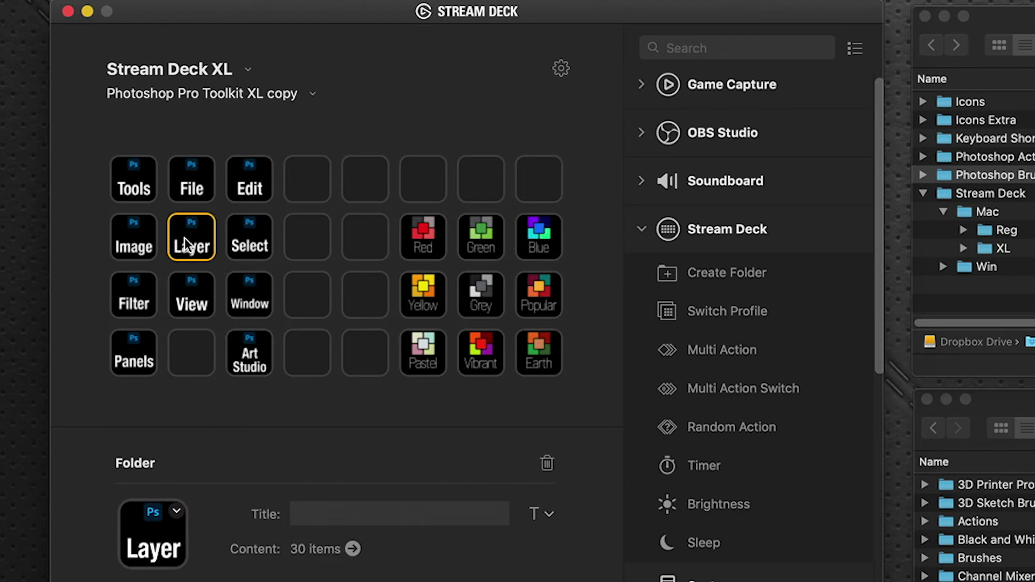
double_click(184, 238)
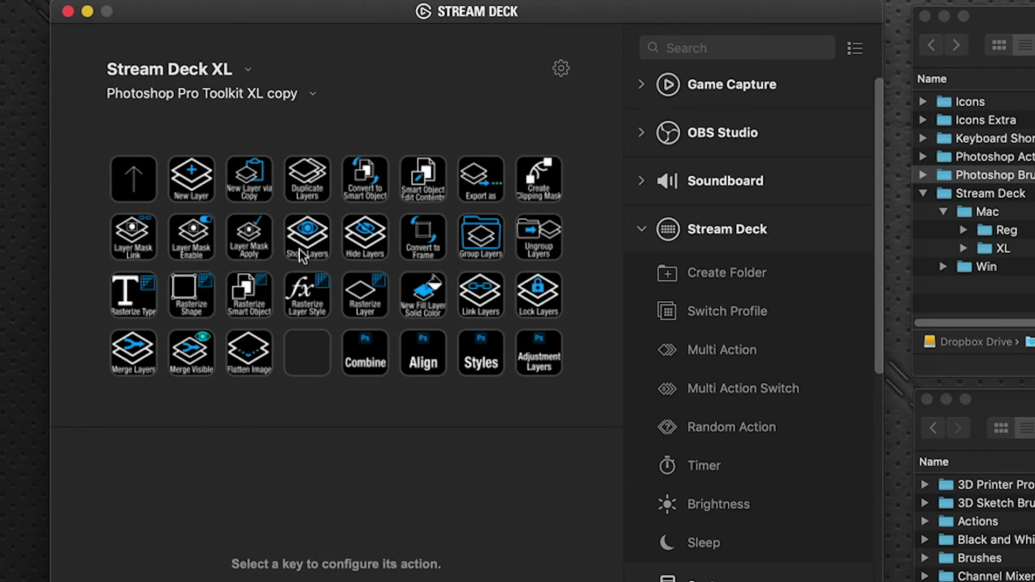
double_click(491, 348)
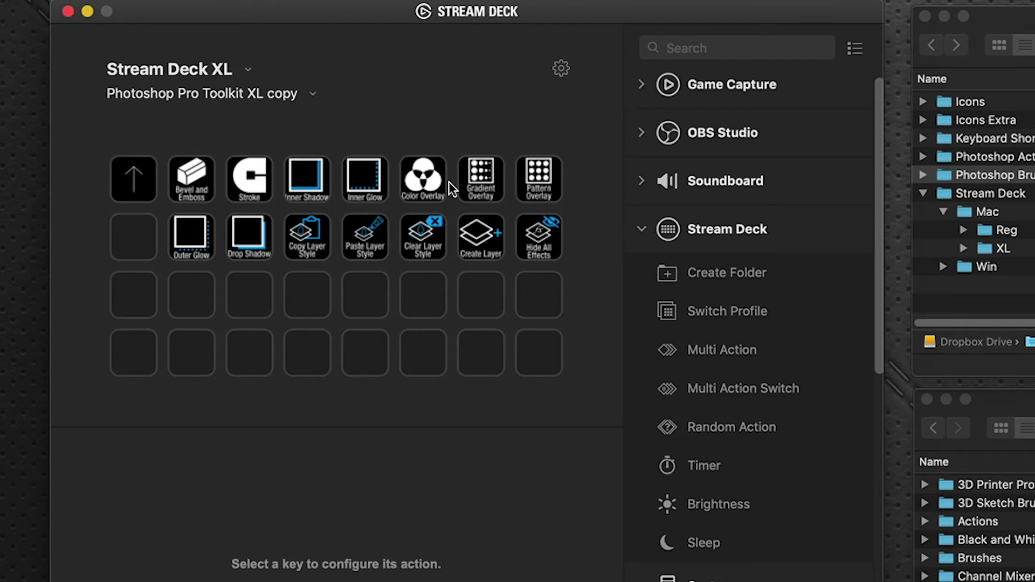
Step: Replace the Pattern Overlay key with a copy of the Gradient Overlay key and title the copy Satin
left_click(531, 168)
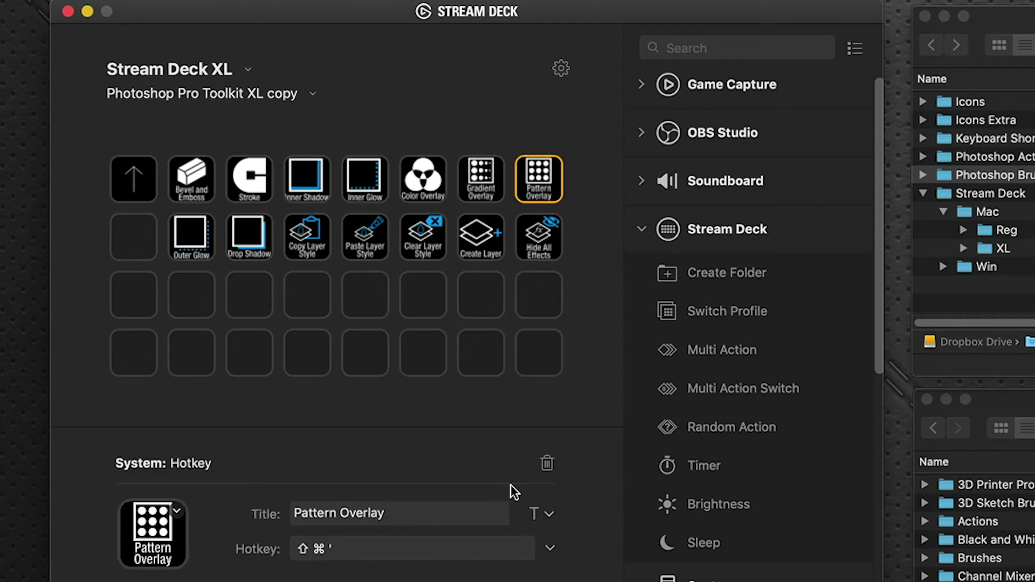
key("Delete")
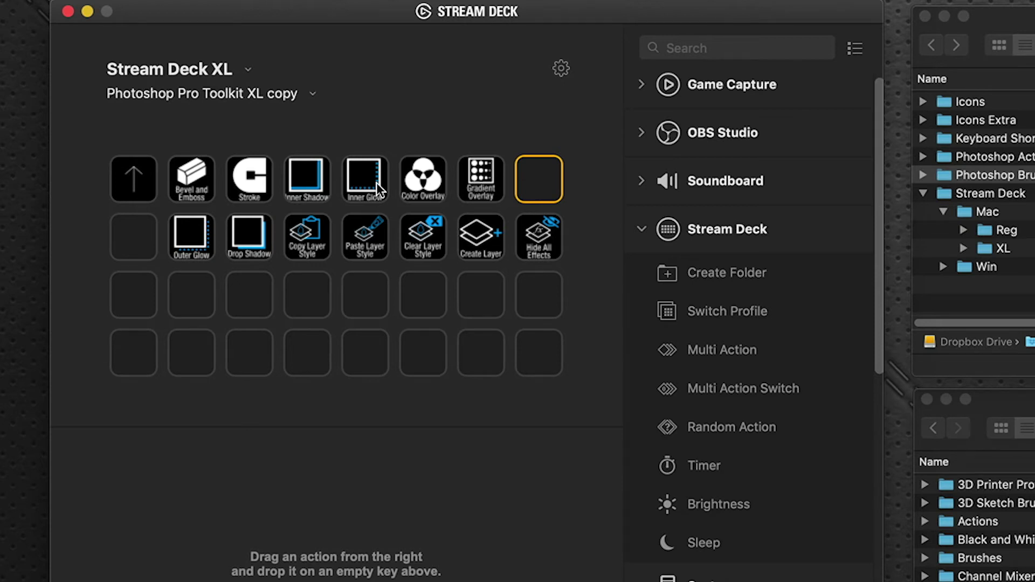
left_click(487, 186)
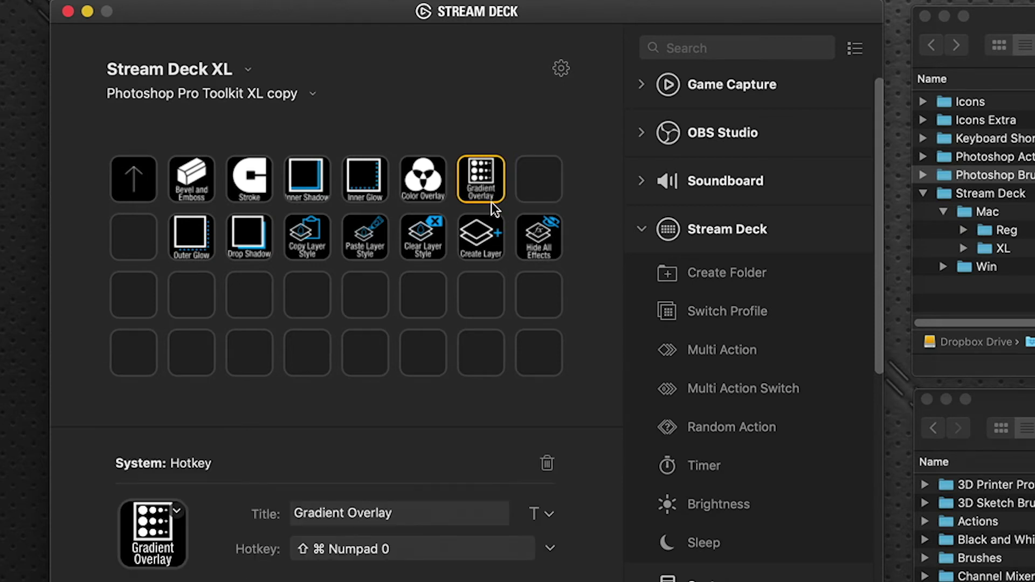
left_click(529, 185)
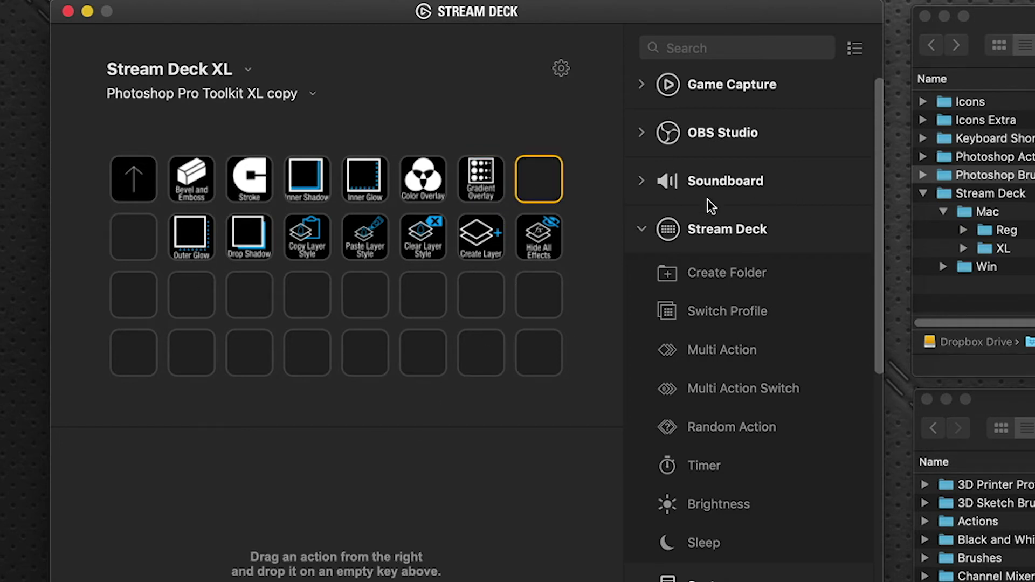
key("super+v")
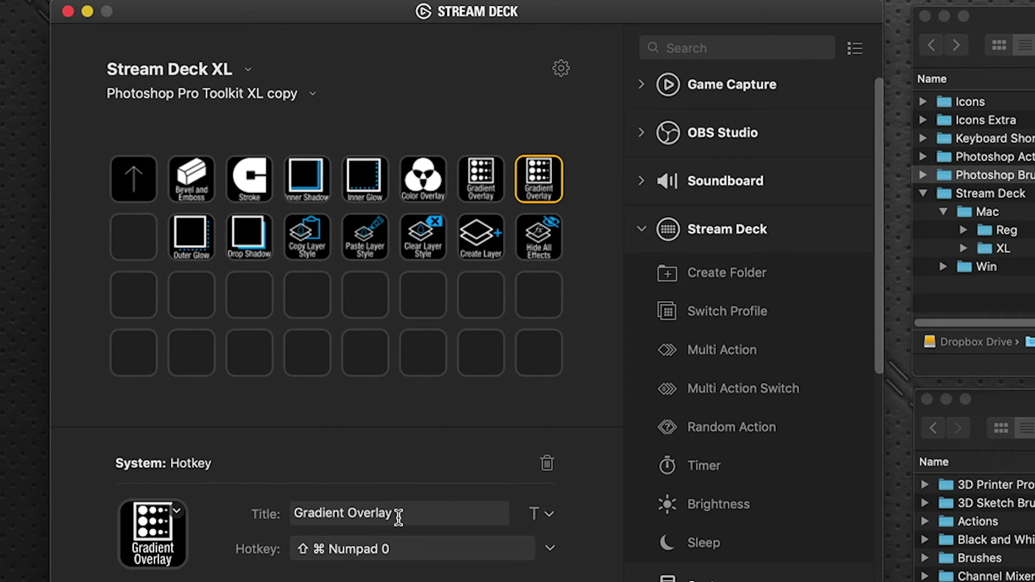
left_click_drag(400, 515, 241, 500)
type("Satin")
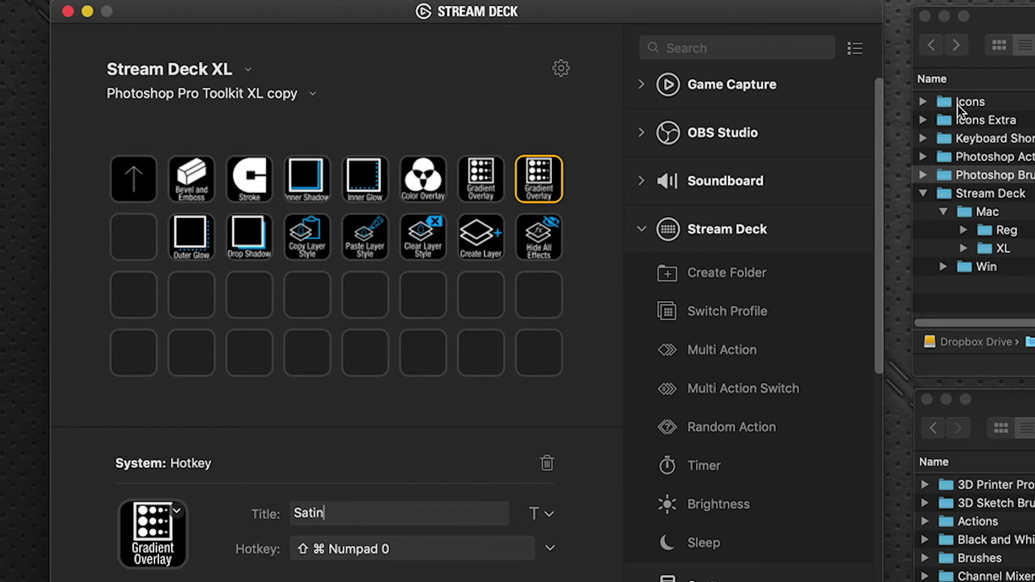
Step: Expand the Icons, Color Labelled and Menu Commands folders of the Photoshop Pro SD package in Finder
left_click(926, 108)
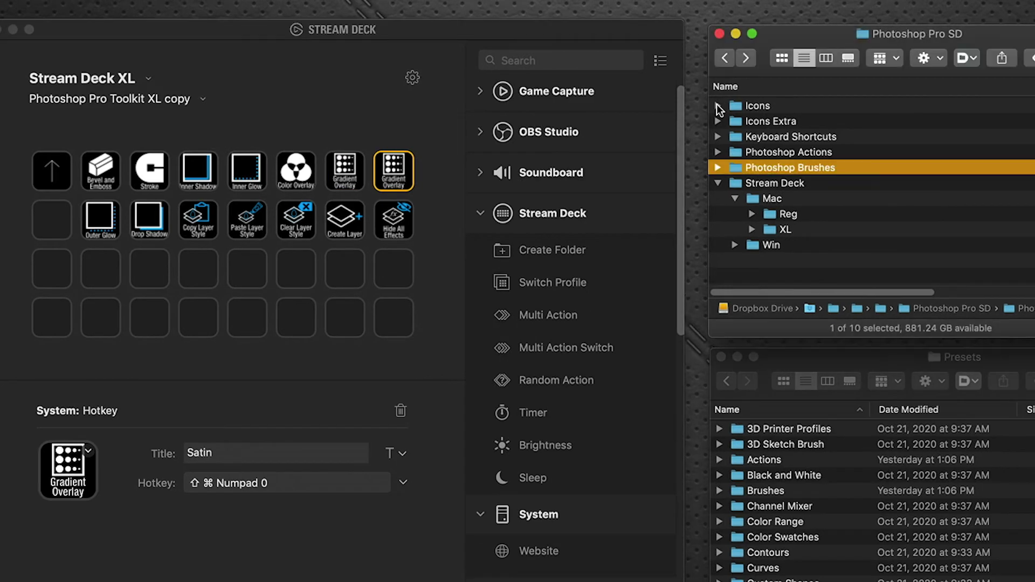
left_click(718, 106)
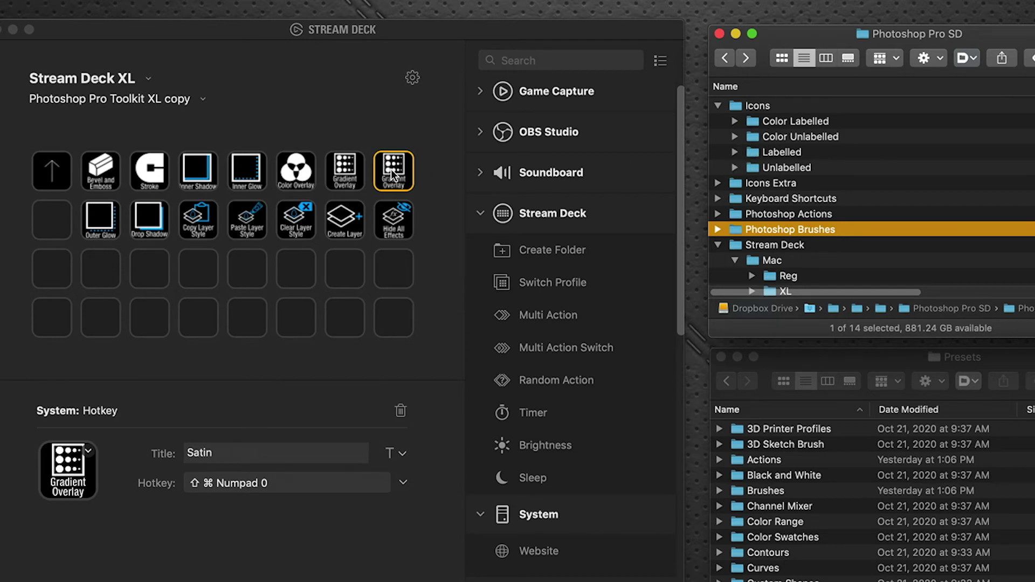
left_click(734, 121)
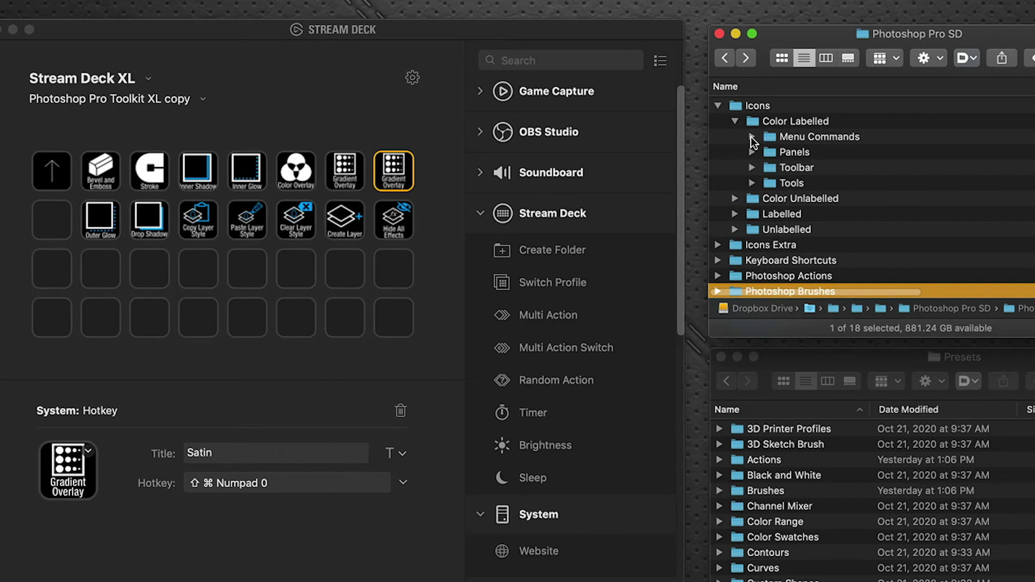
left_click(751, 137)
scroll(857, 168, "down", 3)
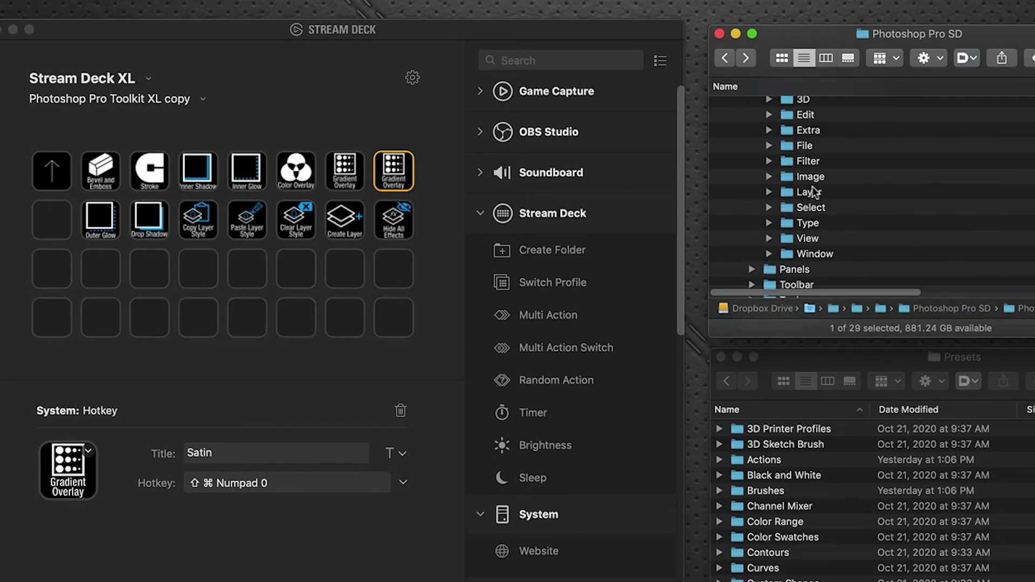
Step: Find Satin.png among the layer style icons in the Layer folder and set it as the Satin key's icon
left_click(769, 191, "alt")
scroll(926, 196, "down", 5)
scroll(926, 197, "down", 15)
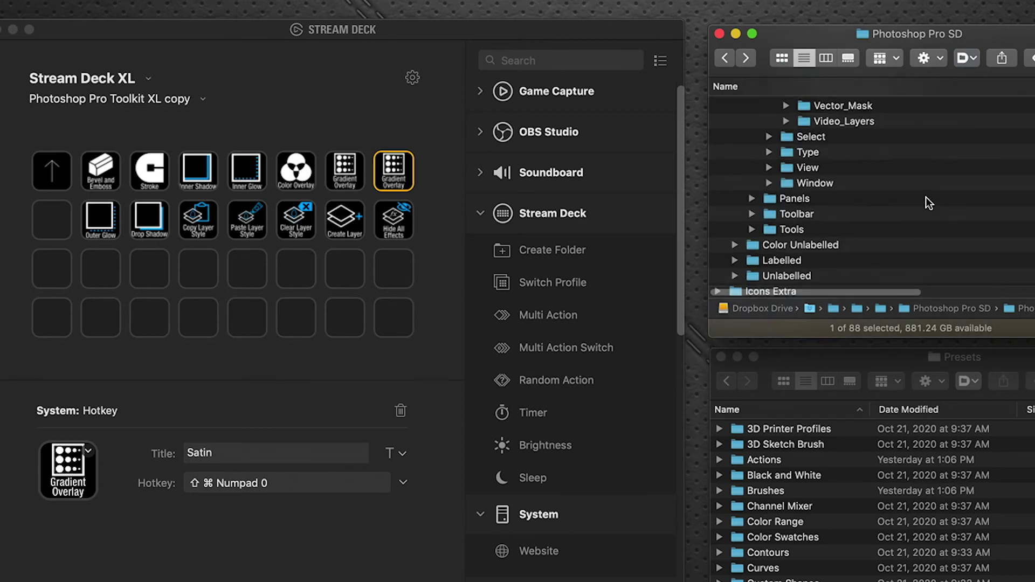
scroll(863, 188, "up", 5)
left_click(787, 181)
scroll(958, 212, "down", 4)
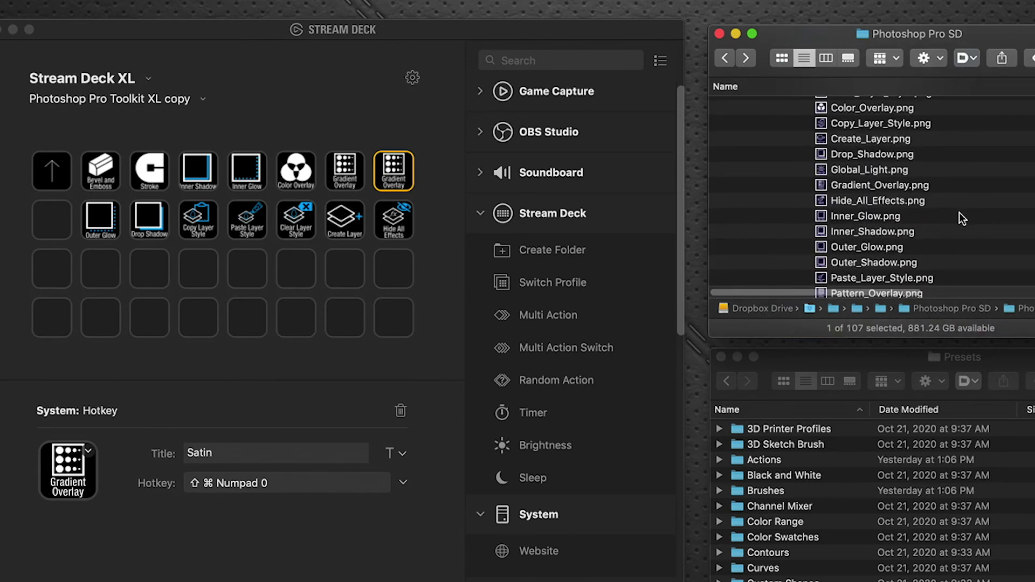
scroll(959, 213, "down", 4)
left_click_drag(839, 225, 78, 465)
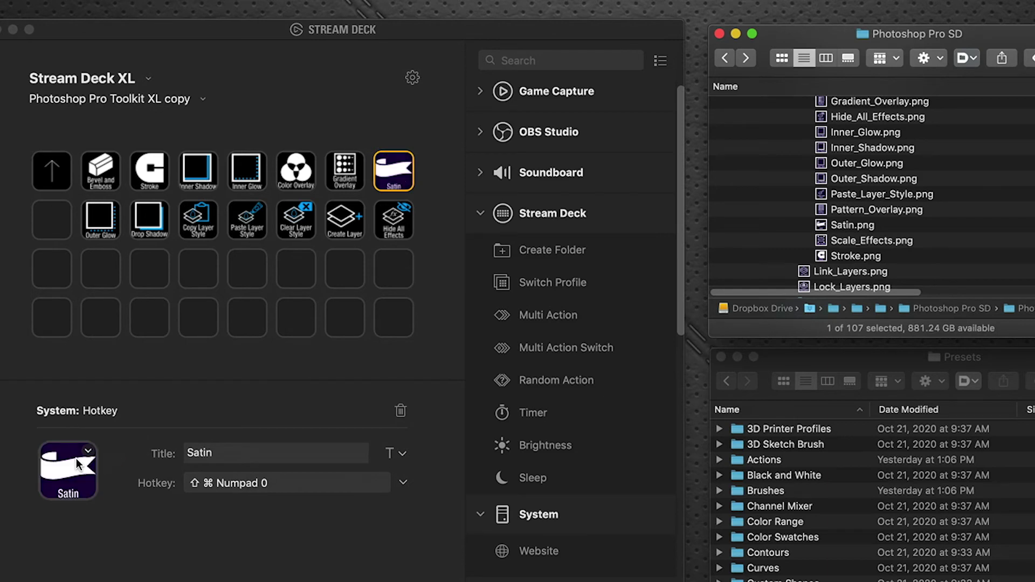
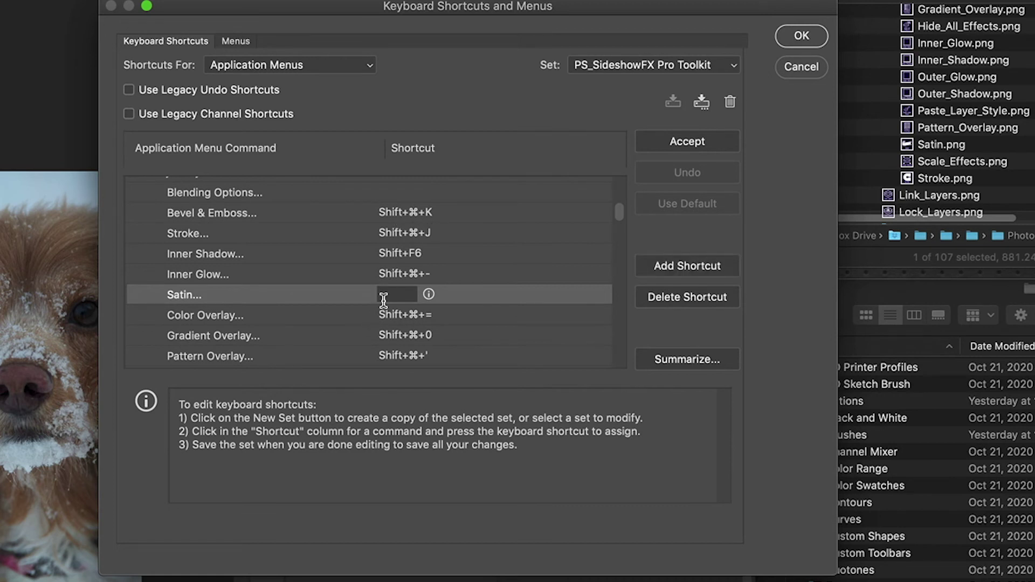
Step: Try Shift+⌘+K as the shortcut for Photoshop's Satin layer style command and undo the entry
key("shift+super+k")
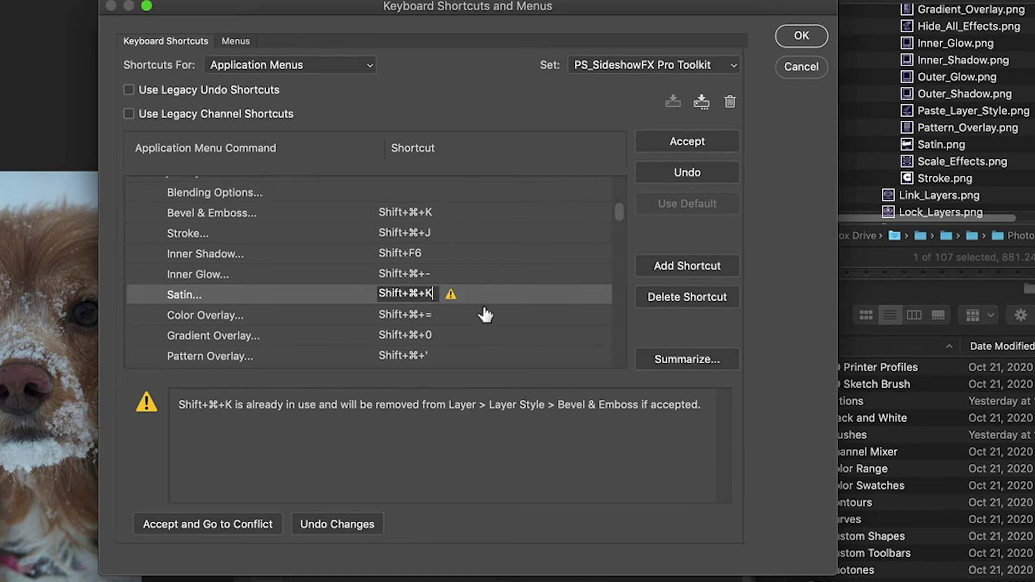
left_click(671, 173)
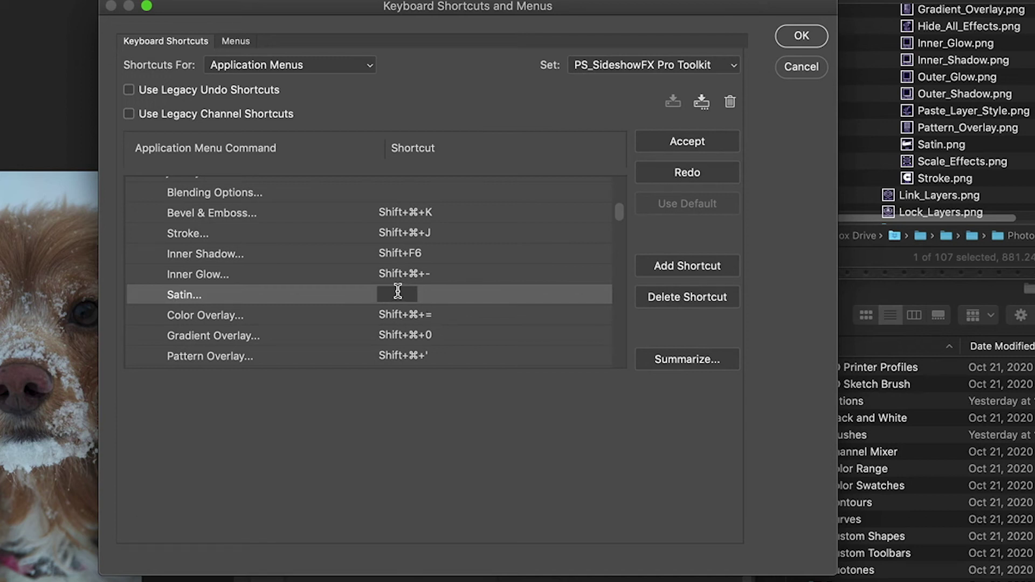
Step: Assign the shortcut Control+⌘+` to the Satin command, accept it and close the keyboard shortcut settings
left_click(515, 298)
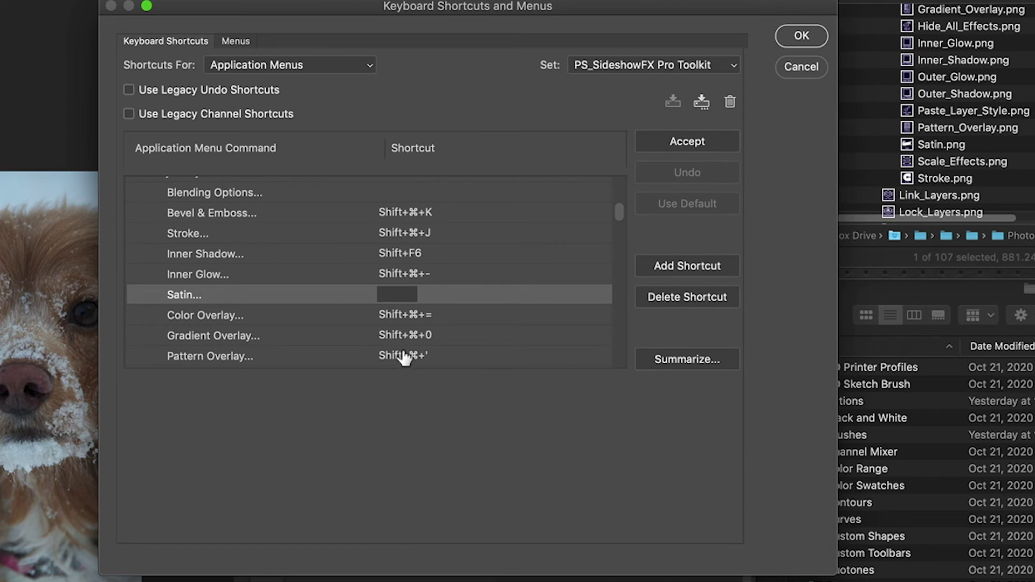
key("ctrl+super+grave")
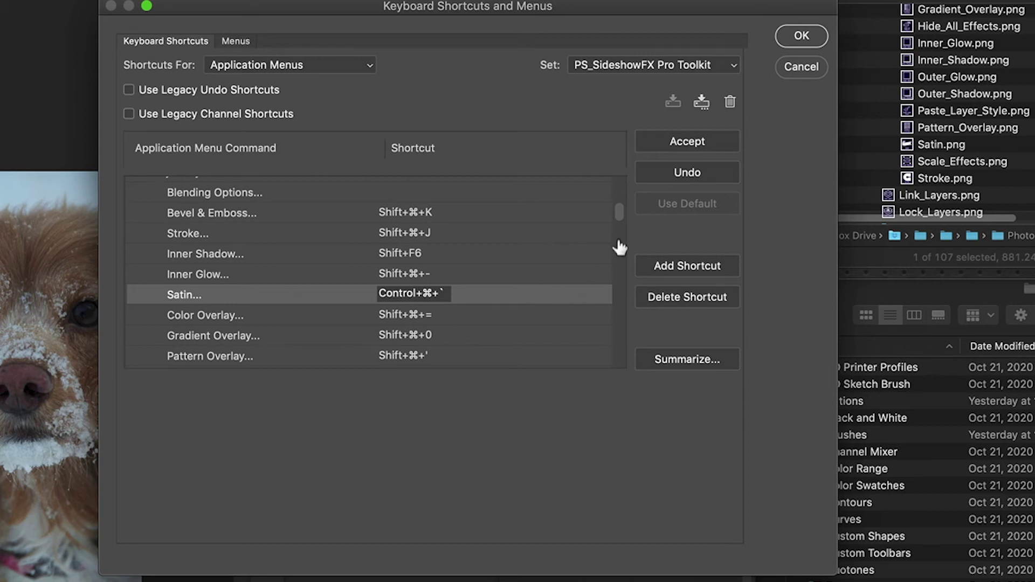
left_click(652, 143)
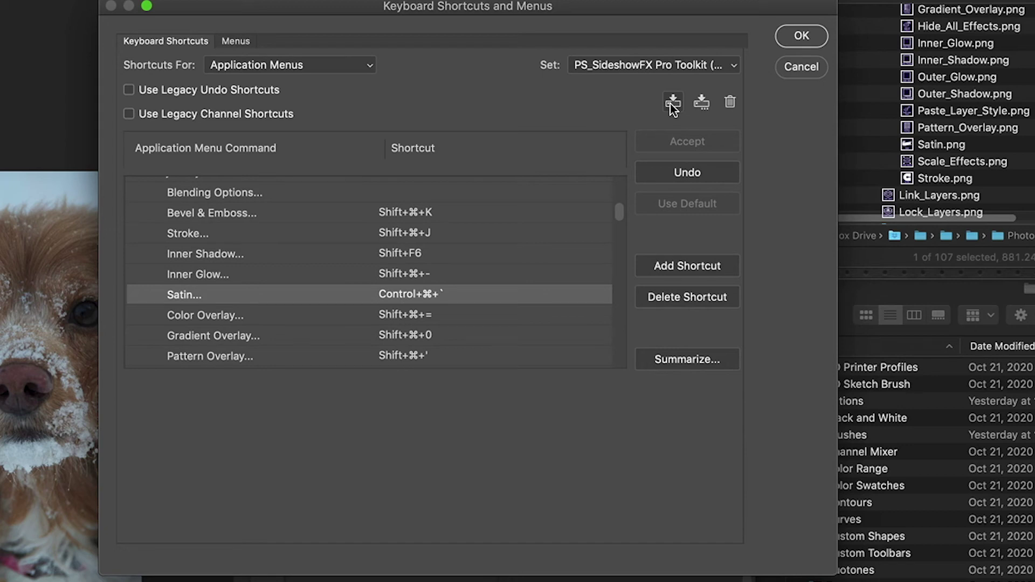
left_click(802, 35)
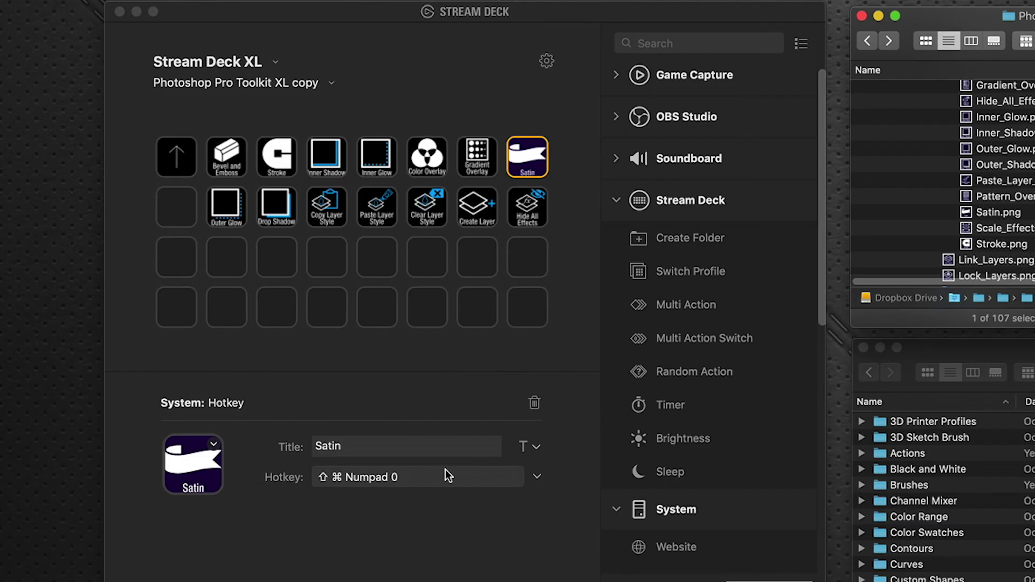
Step: Switch to Stream Deck and set the Satin key's hotkey to Control+⌘+`
left_click(426, 476)
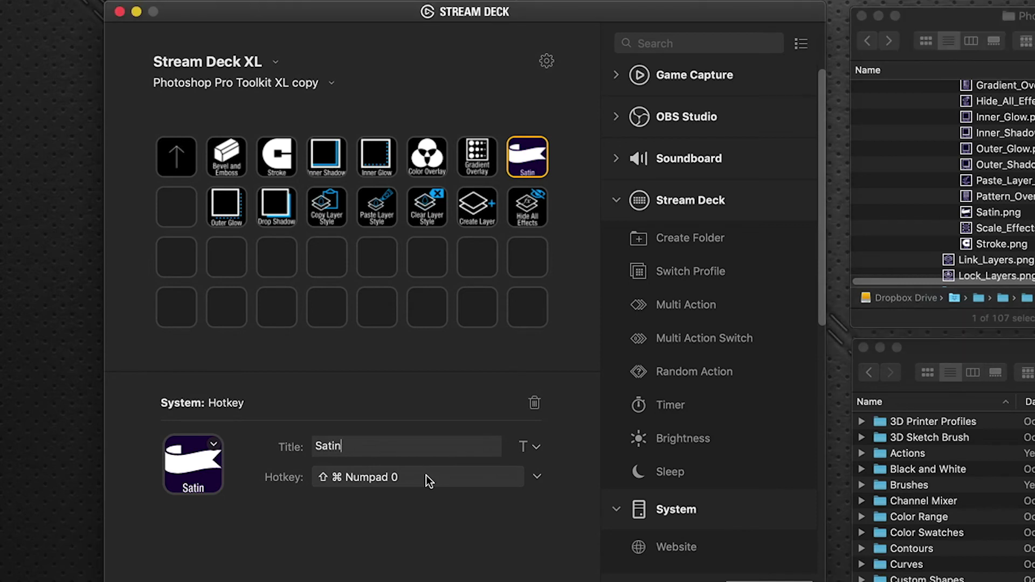
left_click(426, 476)
key("ctrl+super")
key("ctrl+super+grave")
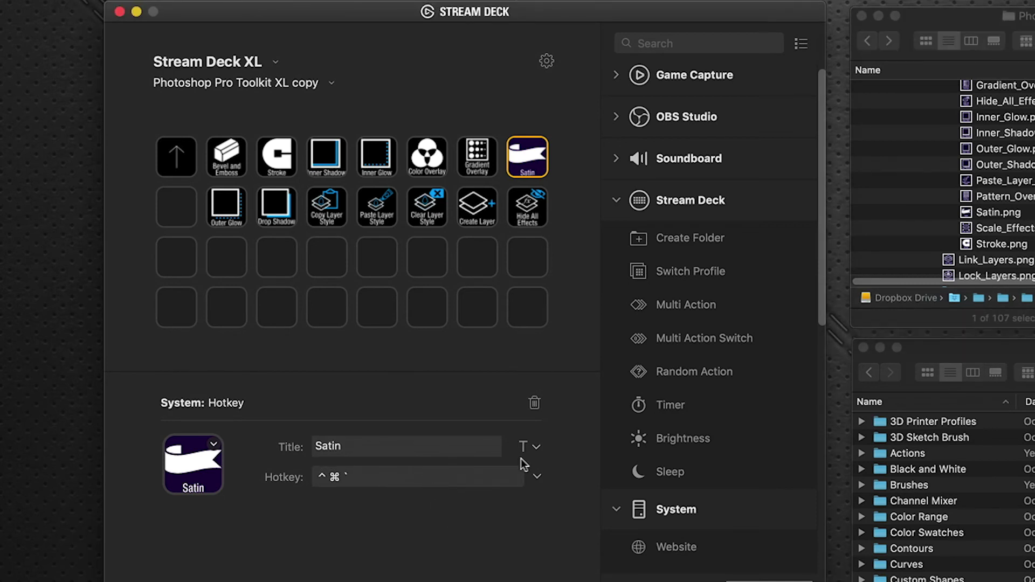
Step: Switch to Photoshop, test the Satin layer style on Layer 0, and undo it
key("super+Tab")
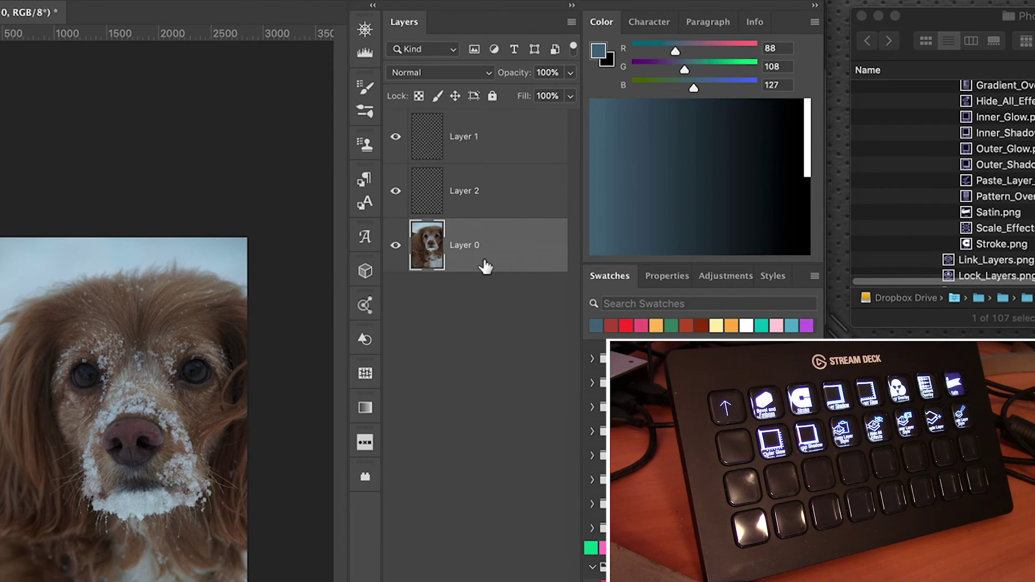
key("F2")
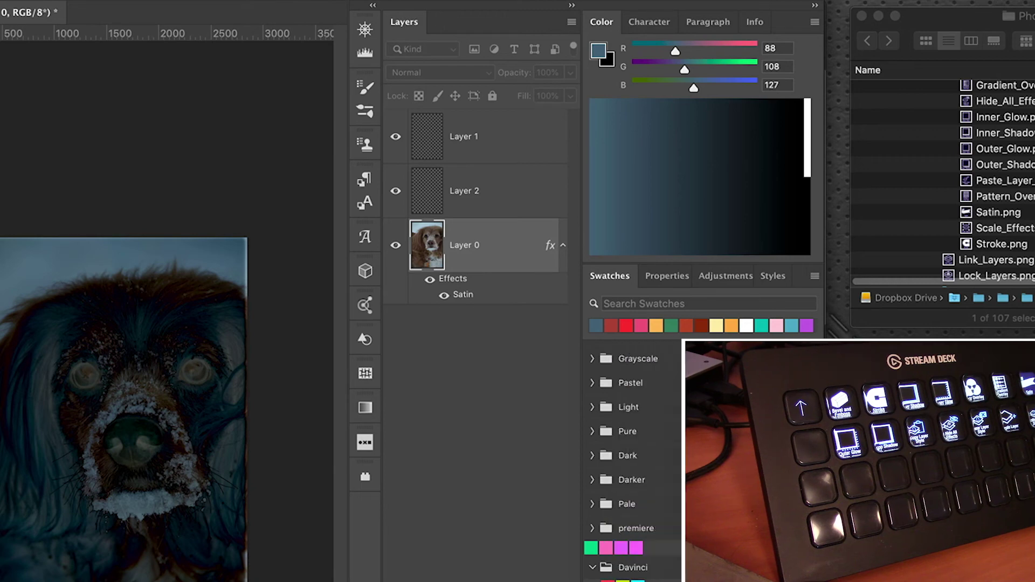
key("ctrl+z")
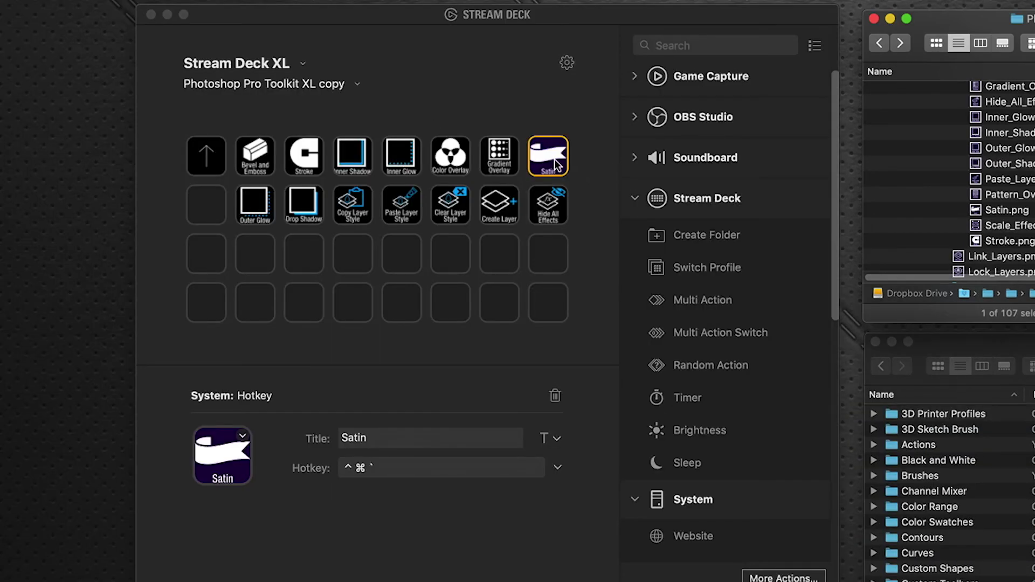
Step: In Stream Deck, rearrange the Hide All Effects, Copy, Paste and Clear Layer Style, and Create Layer keys across the second and third rows
left_click_drag(503, 208, 454, 256)
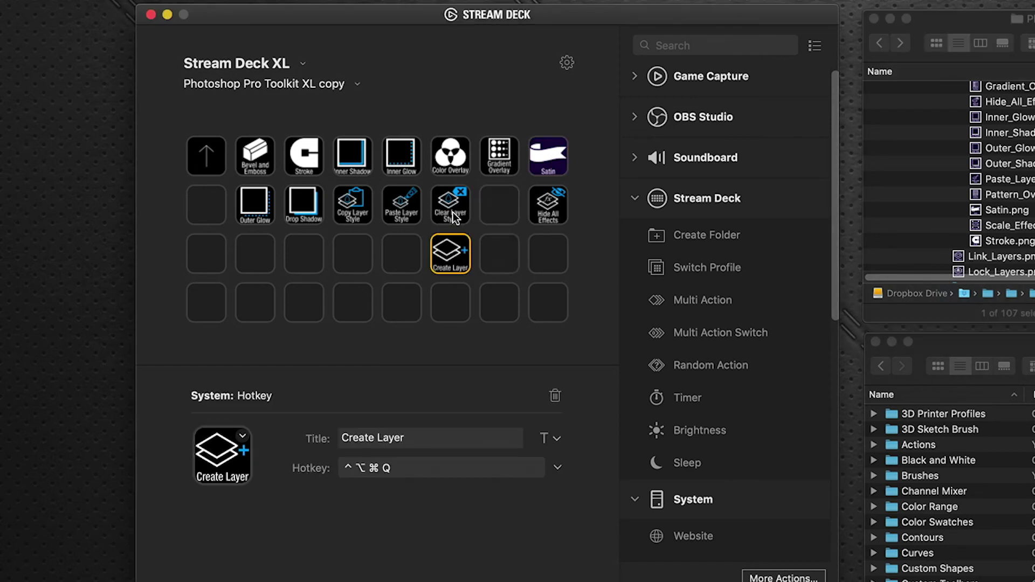
left_click_drag(450, 207, 401, 249)
left_click_drag(401, 204, 353, 252)
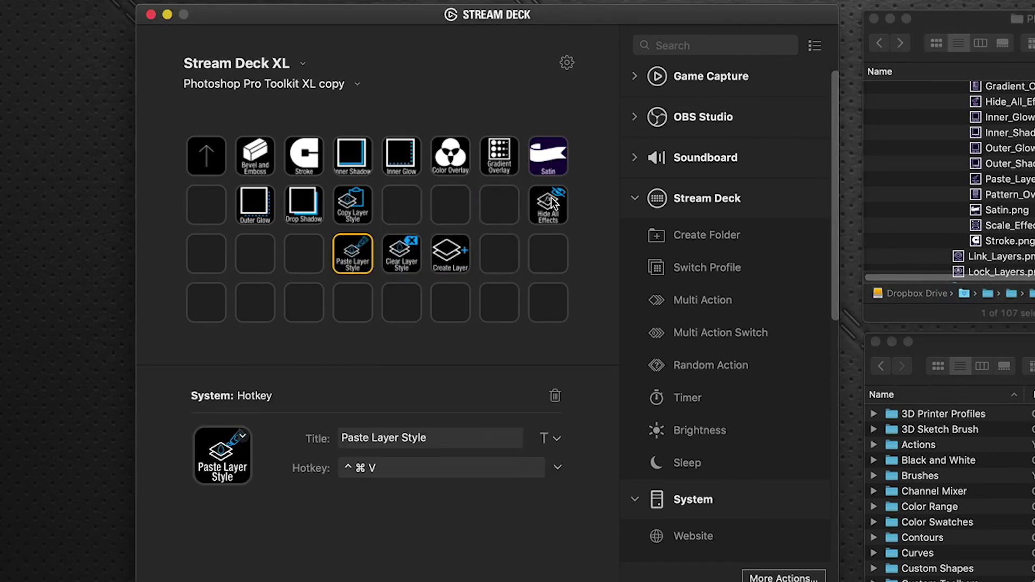
left_click_drag(551, 197, 448, 210)
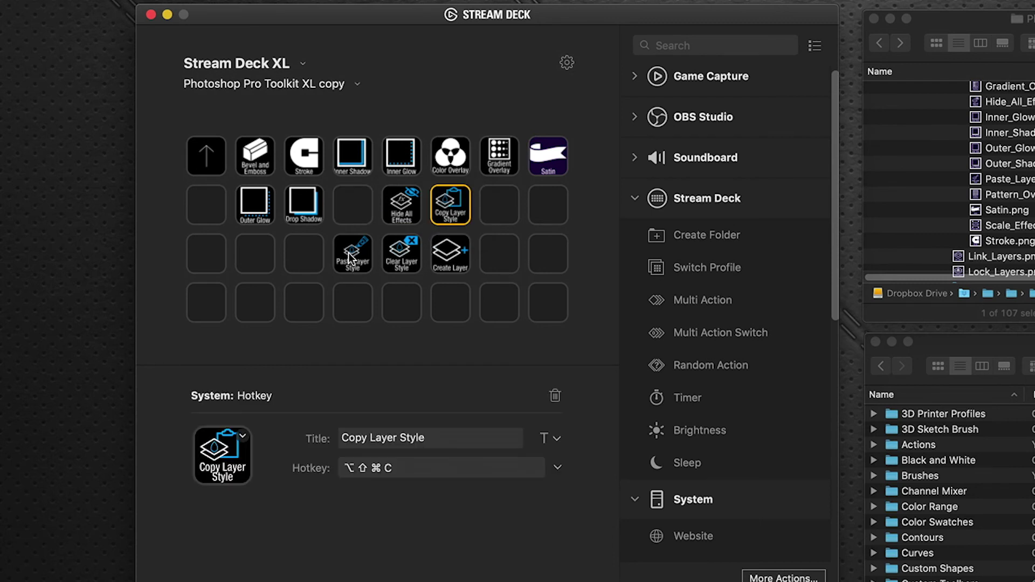
left_click_drag(352, 258, 548, 234)
left_click_drag(451, 251, 506, 258)
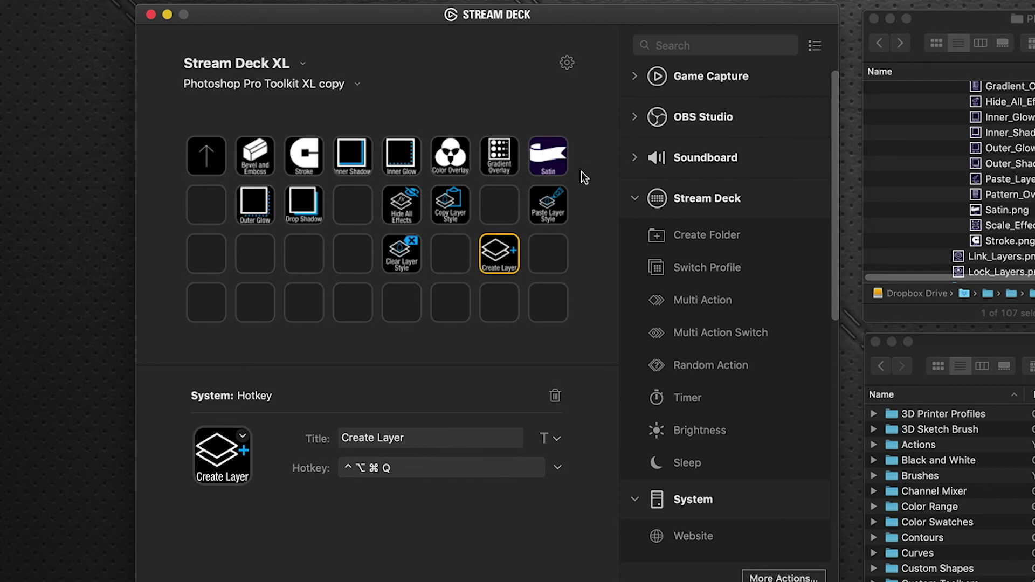
Step: Copy the Satin key from the layer style folder to the fifth key of the first row on the profile's main page
left_click(564, 163)
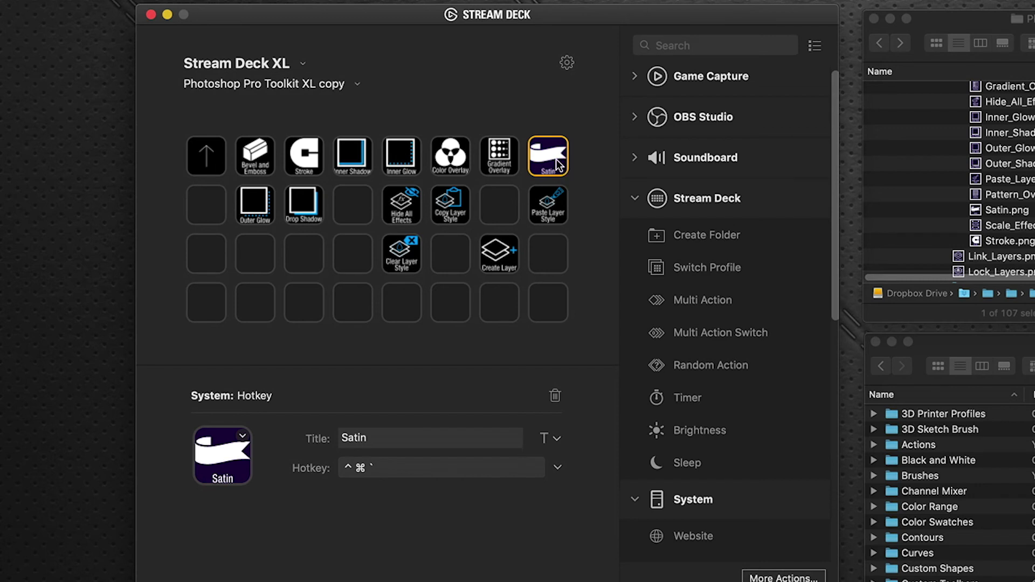
double_click(223, 166)
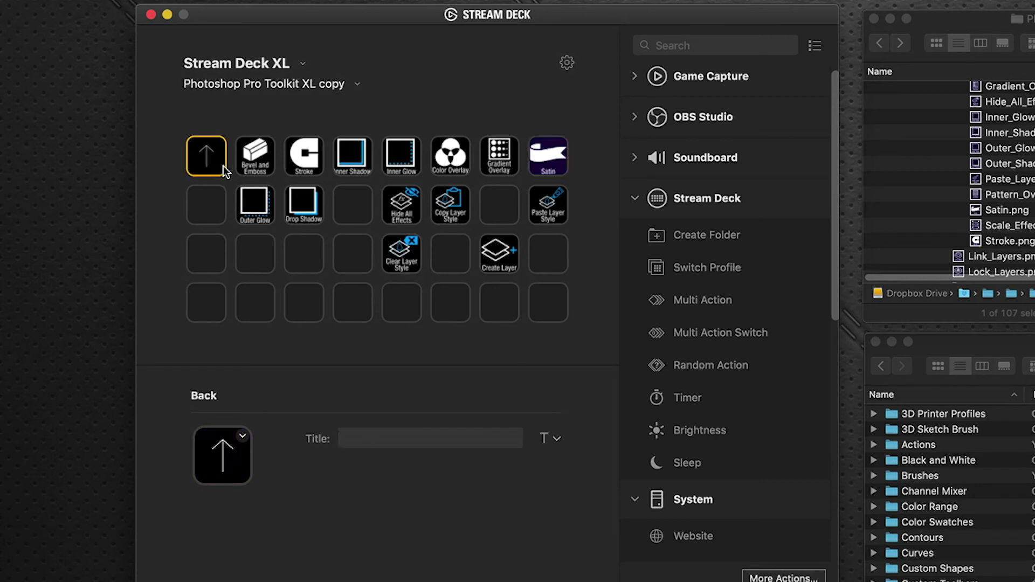
left_click(203, 153)
double_click(207, 158)
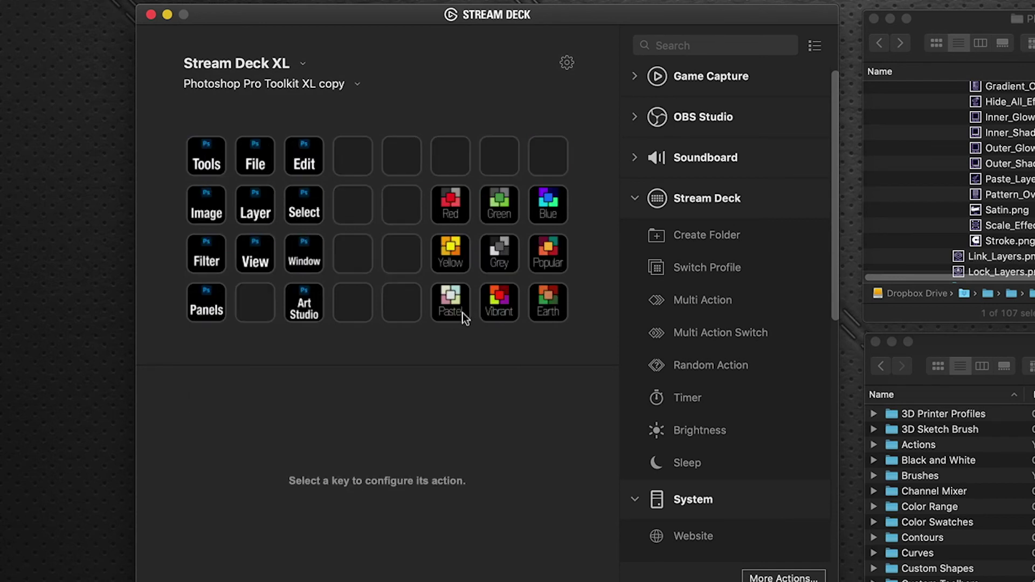
left_click(402, 160)
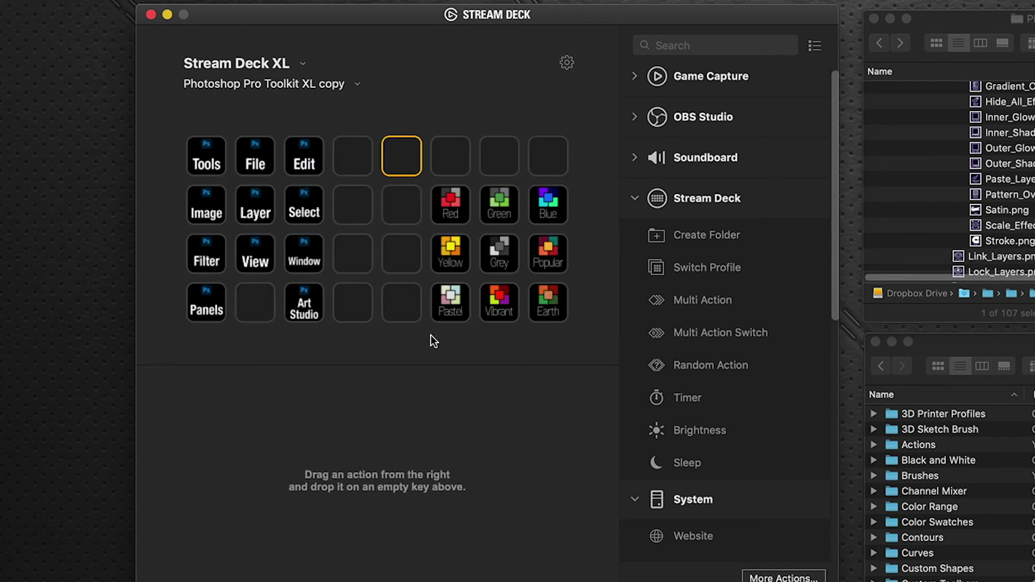
key("super+v")
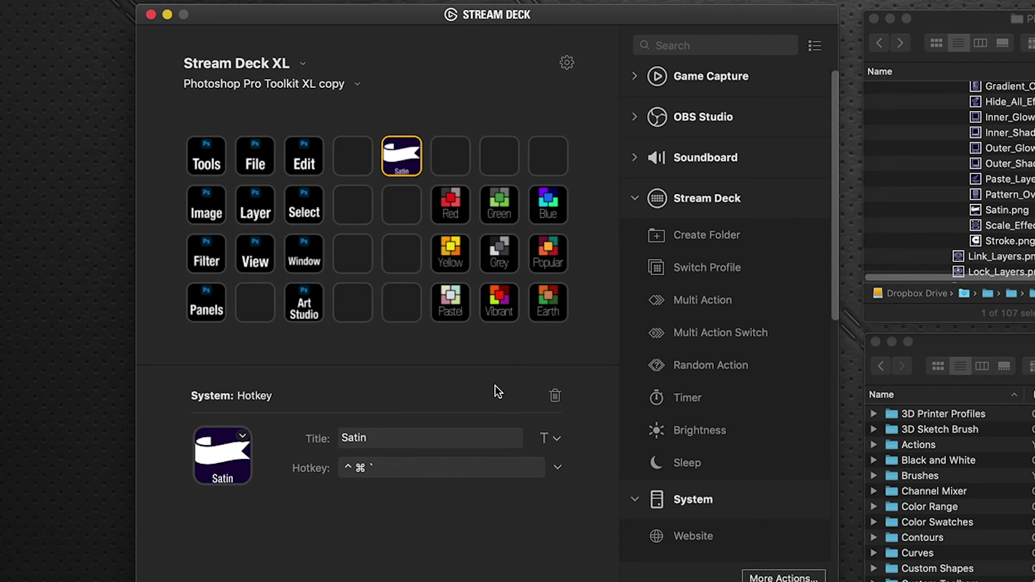
left_click(613, 121)
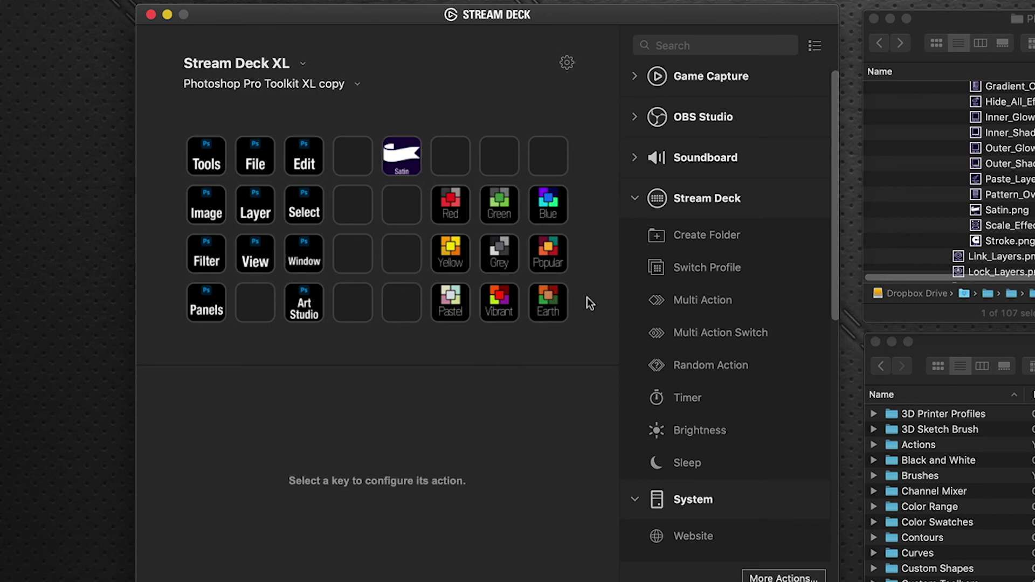
Step: Copy the red Vibrant 01a key from the Vibrant 01 palette in Art Studio's Swatches folder and return to the Art Studio page
double_click(310, 302)
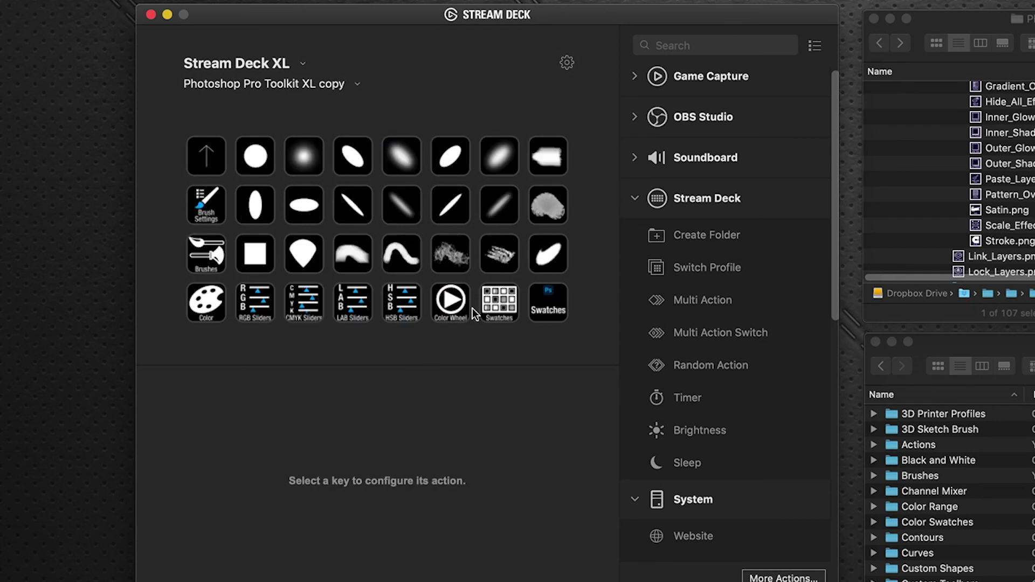
double_click(546, 302)
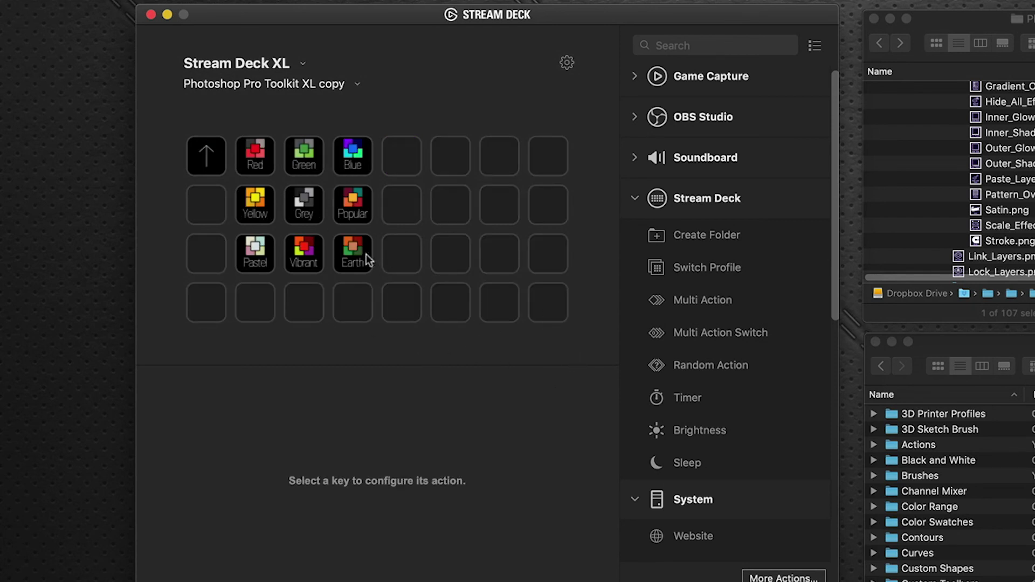
double_click(312, 254)
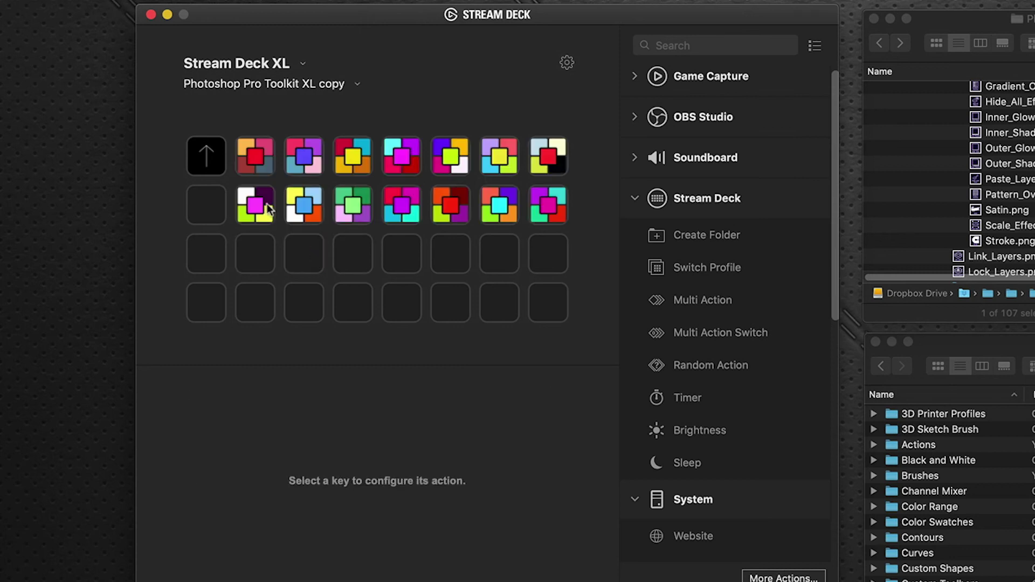
double_click(257, 163)
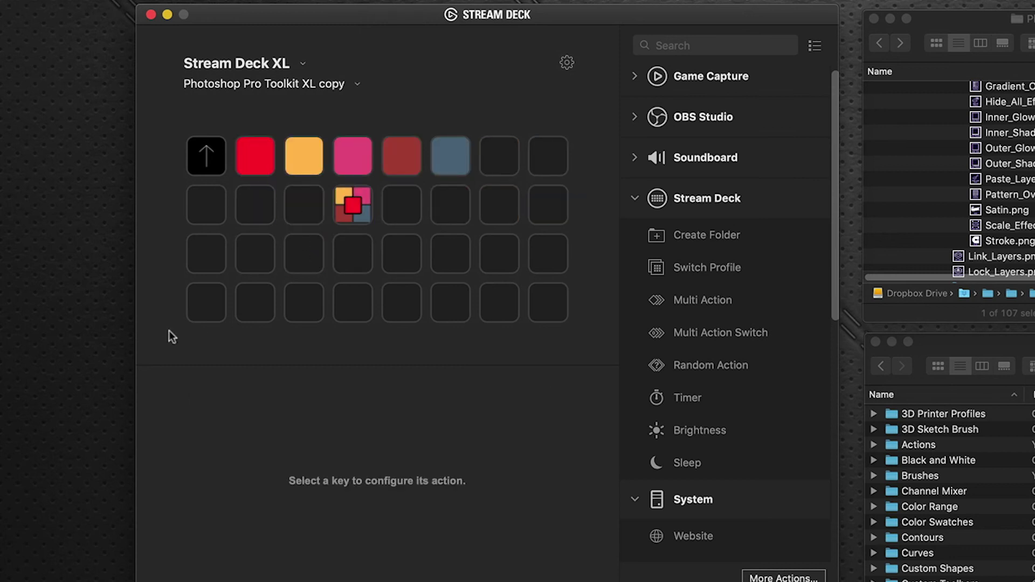
left_click(255, 156)
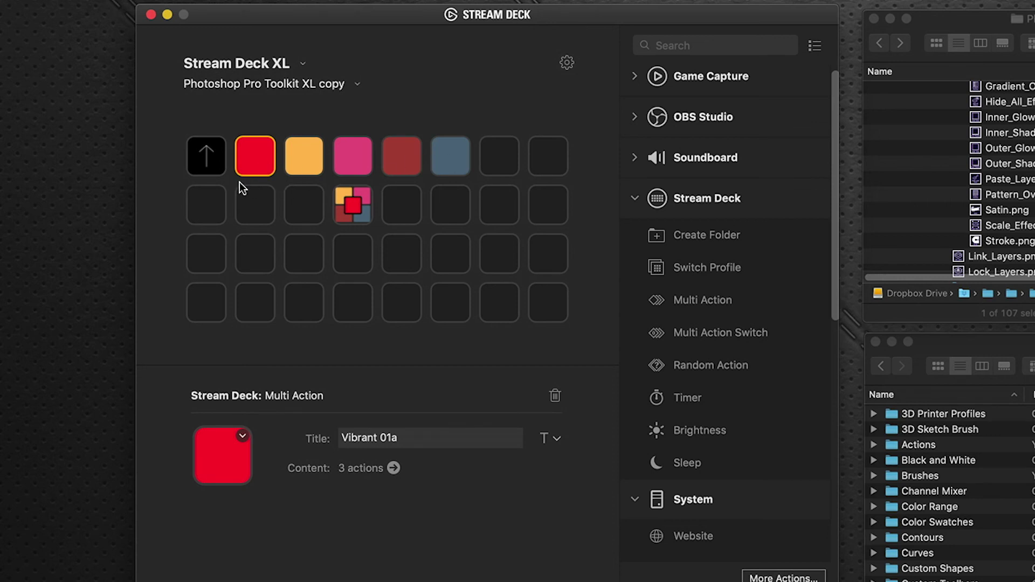
double_click(207, 163)
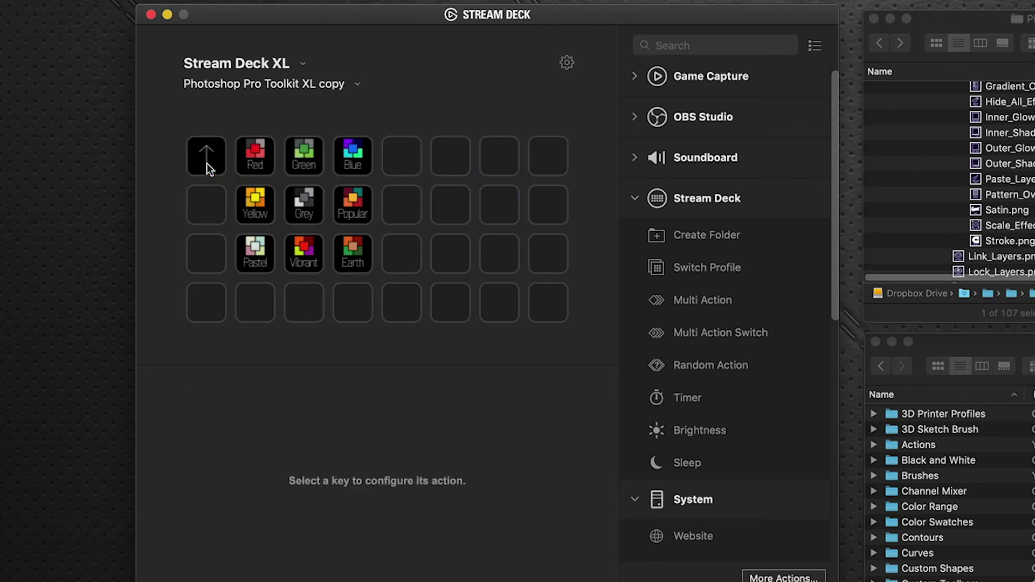
double_click(205, 159)
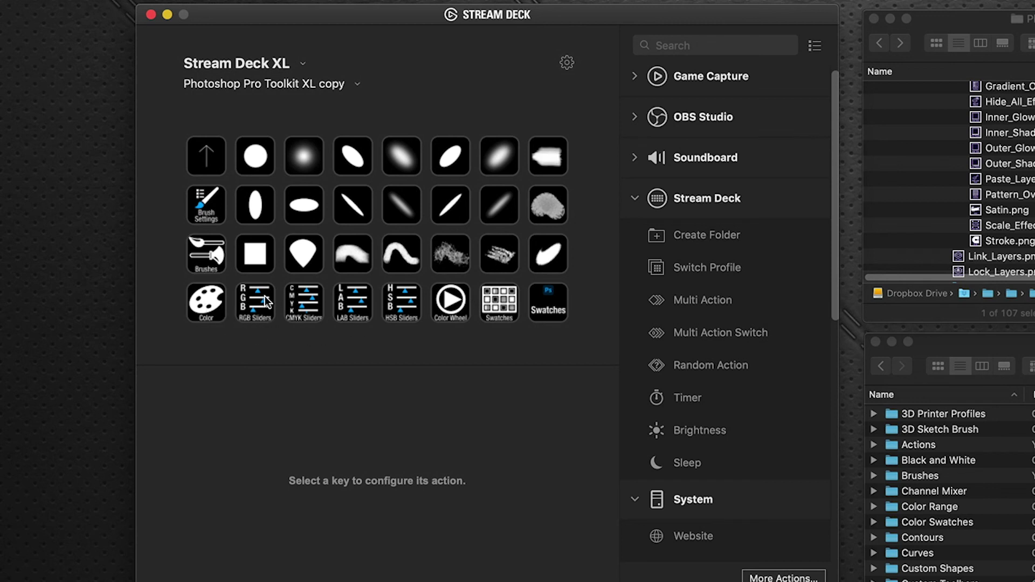
Step: Delete the RGB, CMYK, LAB and HSB Sliders keys and the Color Wheel key from the Art Studio folder's fourth row
left_click(251, 312)
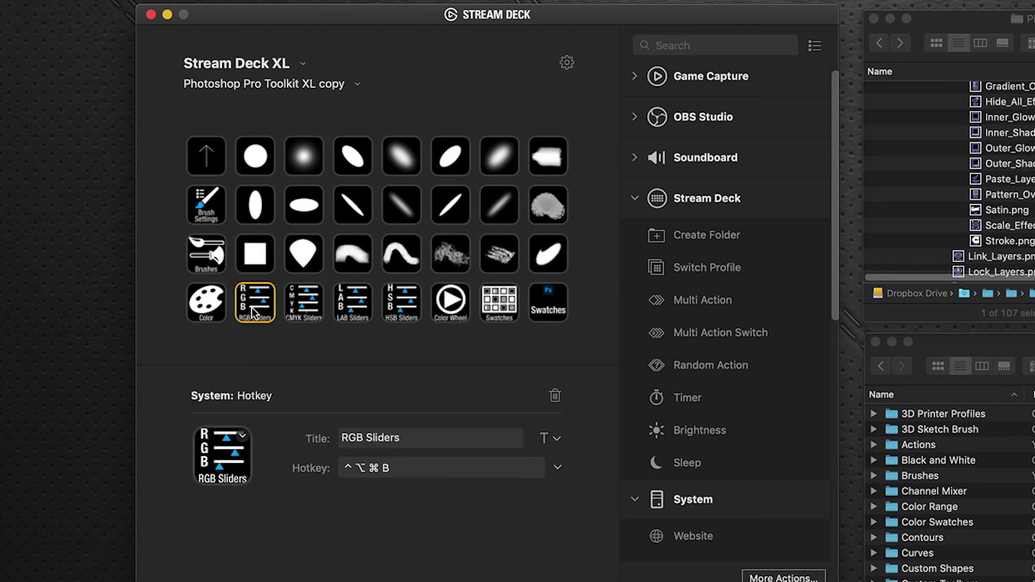
key("Delete")
left_click(303, 302)
key("Delete")
left_click(353, 302)
key("Delete")
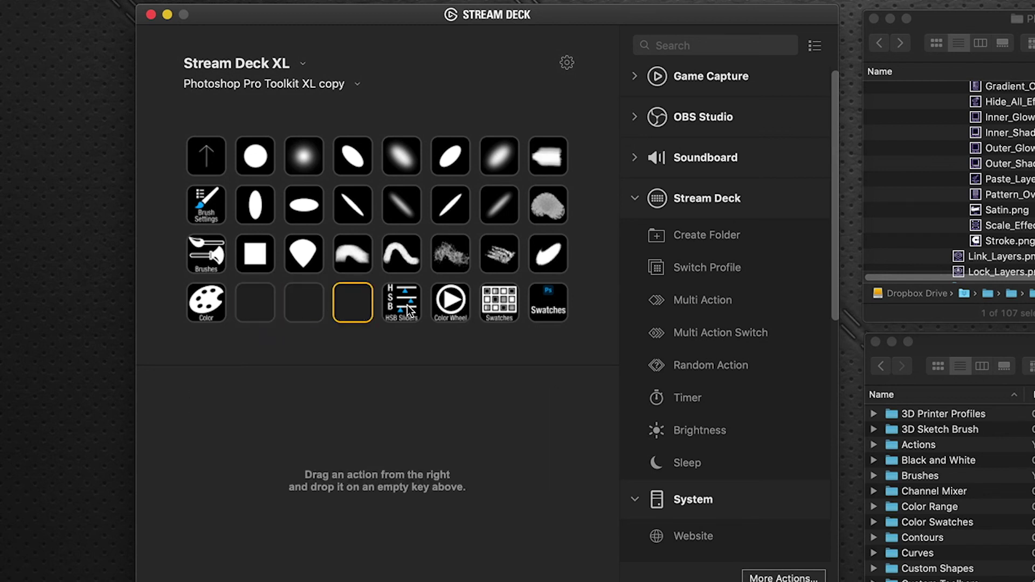
left_click(406, 305)
key("Delete")
left_click(451, 302)
key("Delete")
Step: Paste the red key beside the Color key and copy the Vibrant 01 palette's orange key into the next empty slot
left_click(254, 304)
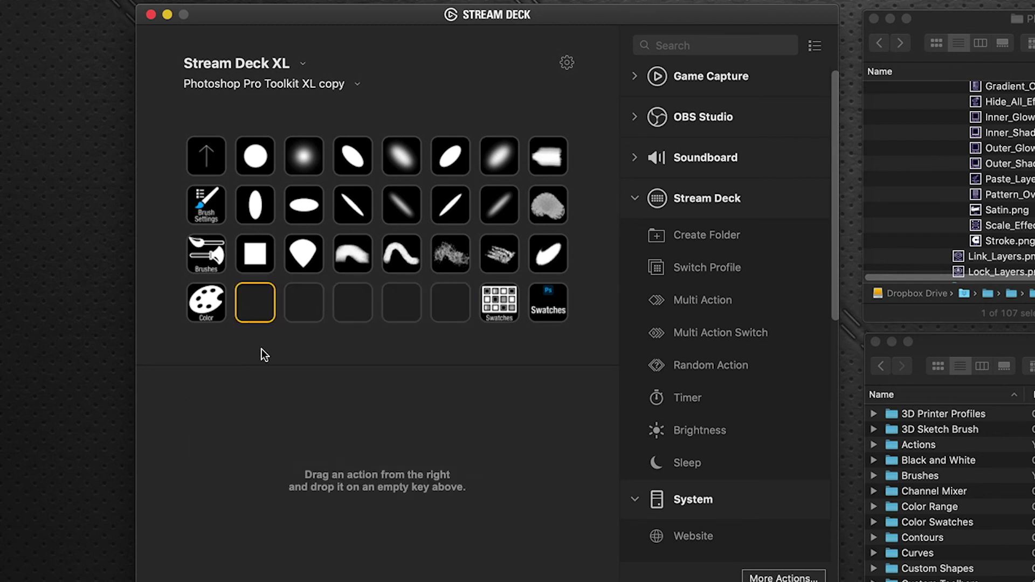
key("super+v")
left_click(552, 296)
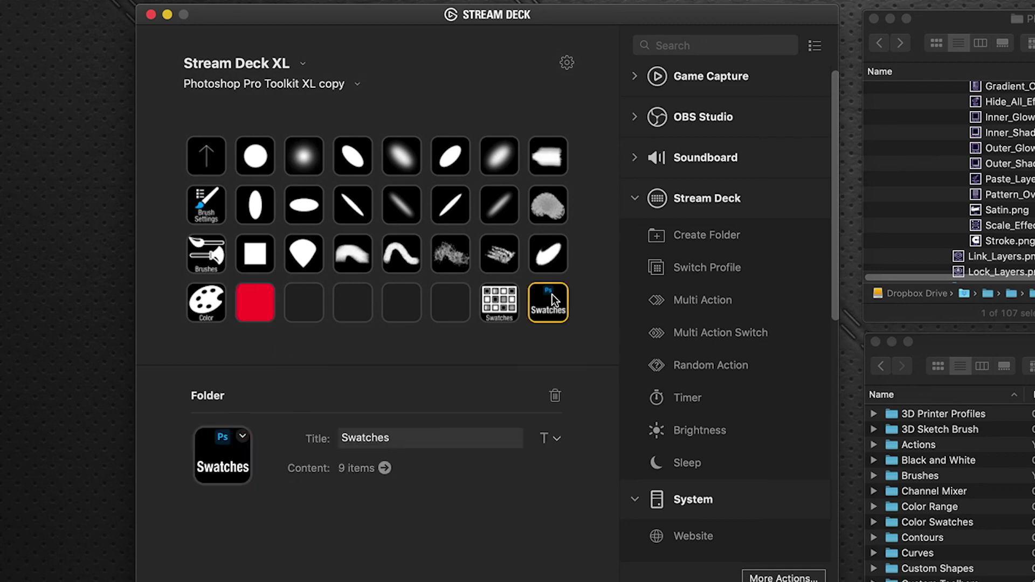
double_click(552, 295)
double_click(254, 157)
left_click(206, 155)
double_click(206, 156)
left_click(318, 303)
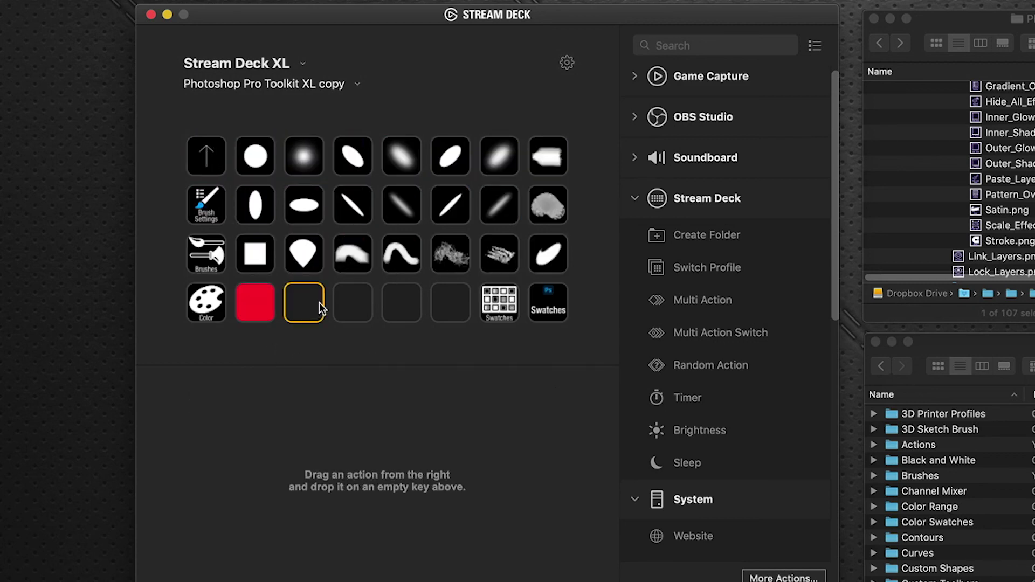
key("super+v")
Step: Copy the magenta key from the Vibrant 01 palette into the empty slot after the orange key in Art Studio
double_click(548, 302)
double_click(254, 157)
left_click(352, 156)
double_click(206, 155)
double_click(205, 156)
key("super+v")
Step: Copy the dark red key from the Vibrant 01 palette into the empty slot after the magenta key in Art Studio
left_click(542, 305)
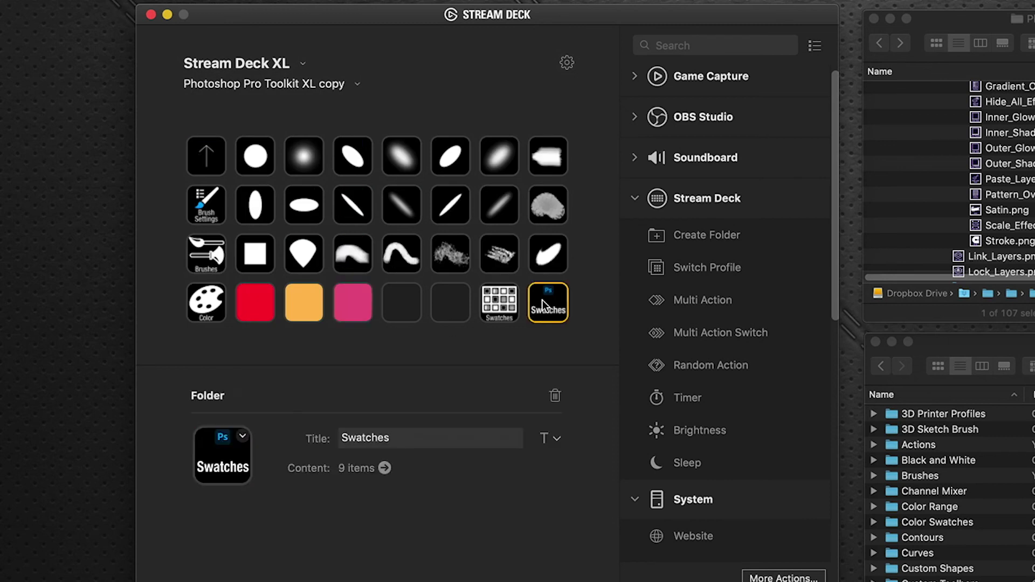
double_click(543, 304)
double_click(206, 155)
left_click(402, 302)
key("super+v")
Step: Copy the slate blue Vibrant 01e key from the Vibrant 01 palette into the last empty slot of Art Studio's fourth row
left_click(545, 300)
double_click(545, 299)
left_click(254, 156)
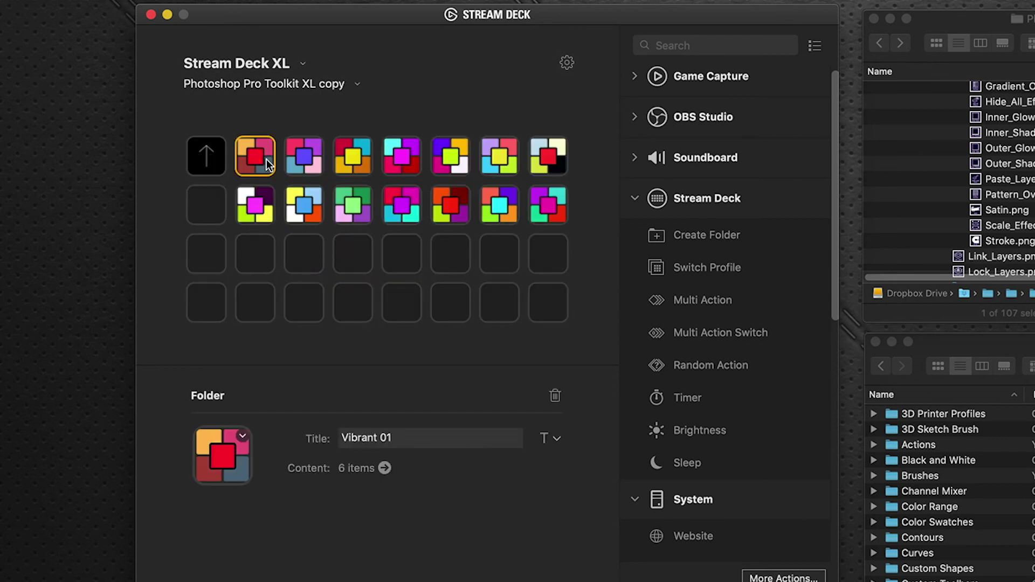
double_click(254, 156)
left_click(450, 157)
double_click(206, 155)
left_click(450, 303)
key("super+v")
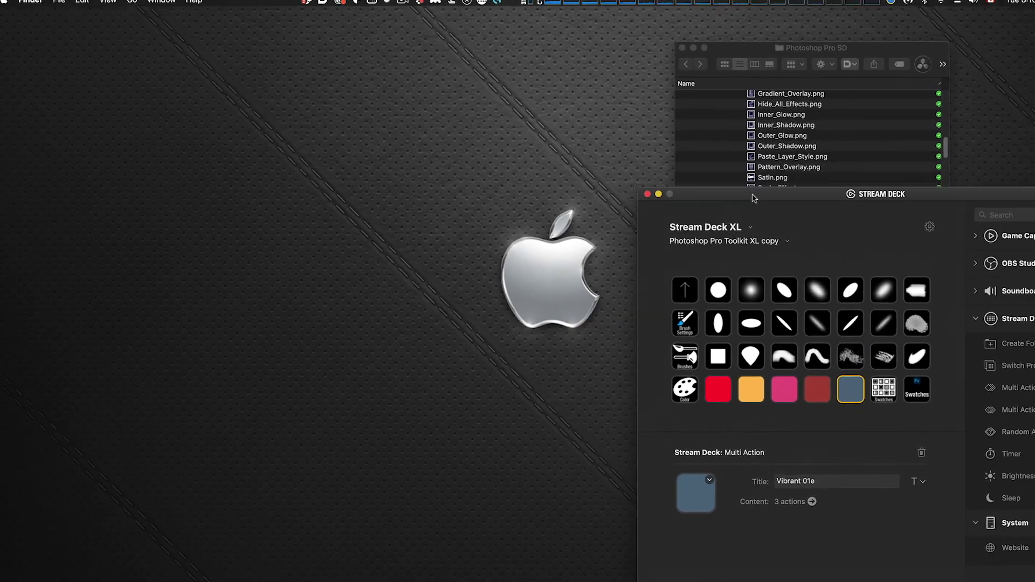
Step: Switch to Photoshop, test the elliptical brush tips at 0° and 135° on Layer 0, and undo the strokes
key("super+Tab")
key("super+Tab")
key("super+shift+Tab")
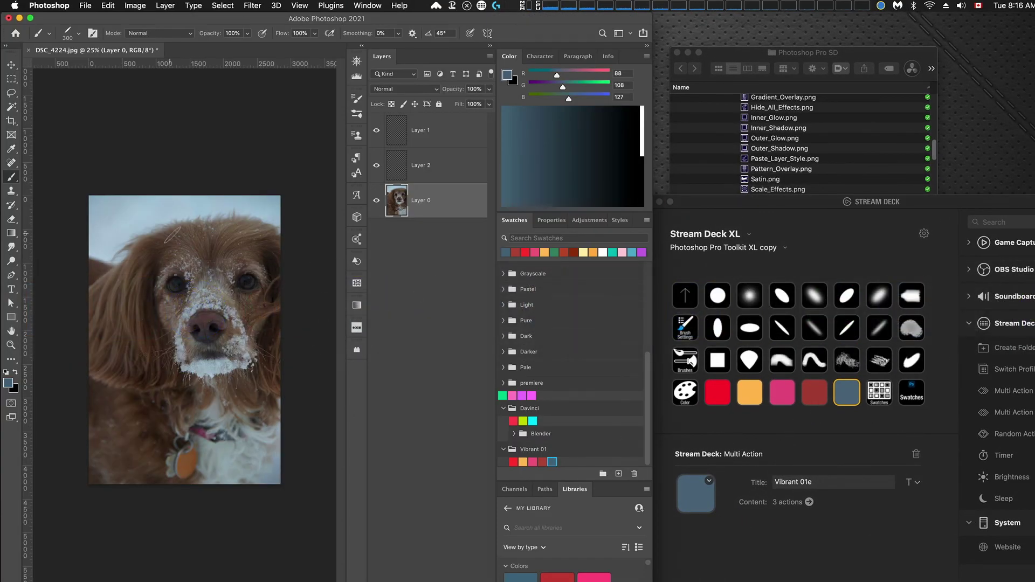
key("period")
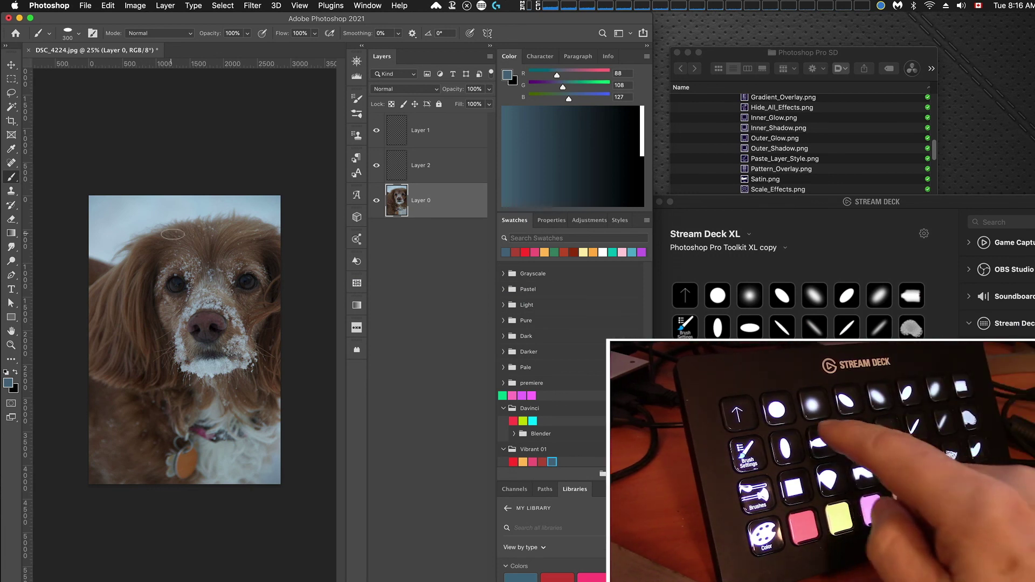
mouse_move(173, 234)
left_mouse_down()
mouse_move(211, 217)
mouse_move(266, 239)
mouse_move(141, 278)
left_mouse_up()
key("period")
key("super+z")
key("super+z")
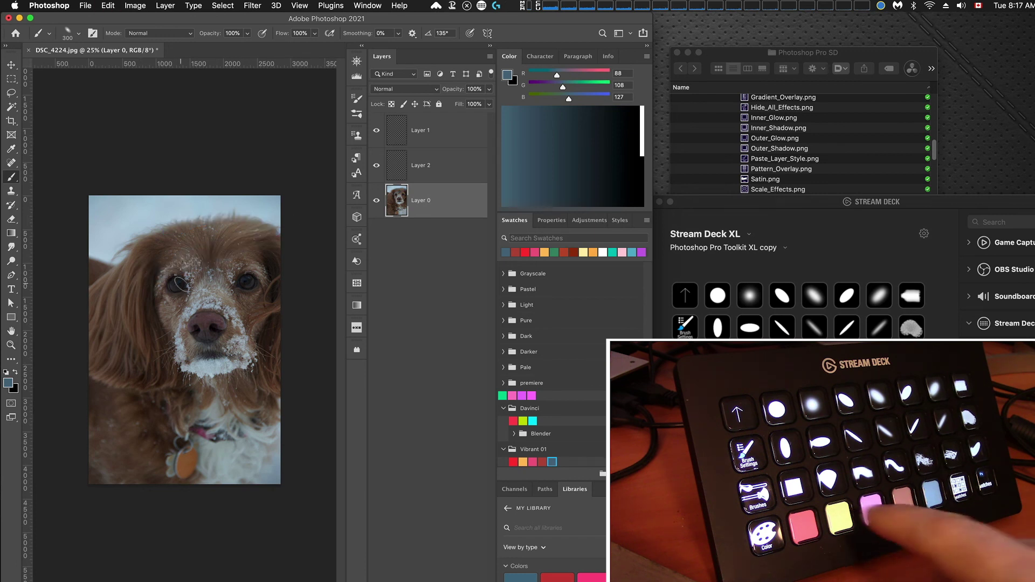
Step: Paint an orange and a slate blue test stroke across the top of the dog photo using the palette colors, and undo both
key("F5")
mouse_move(119, 247)
left_mouse_down()
mouse_move(175, 219)
mouse_move(222, 225)
left_mouse_up()
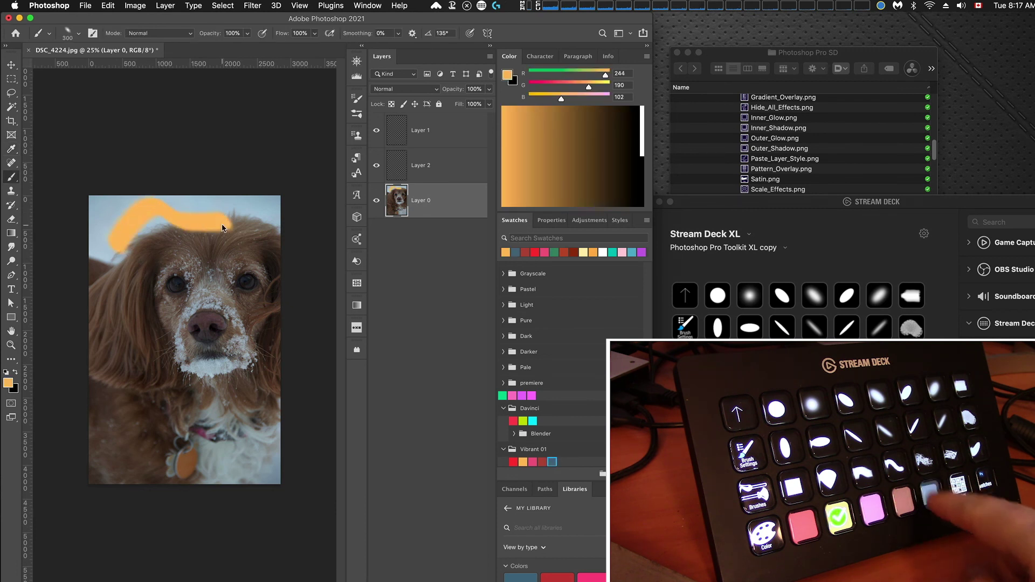
key("F8")
left_click_drag(235, 218, 127, 269)
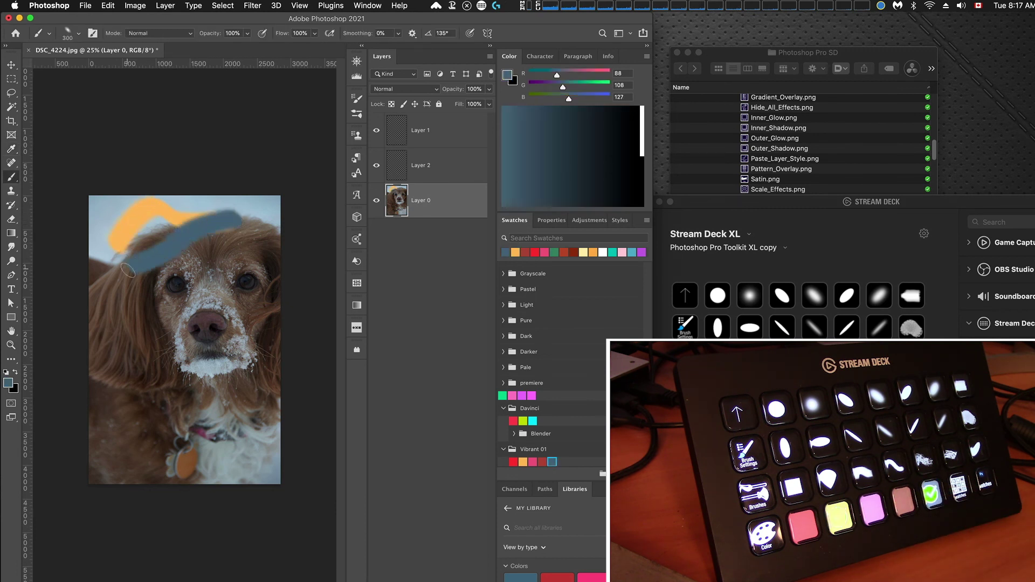
key("super+z")
key("super+z")
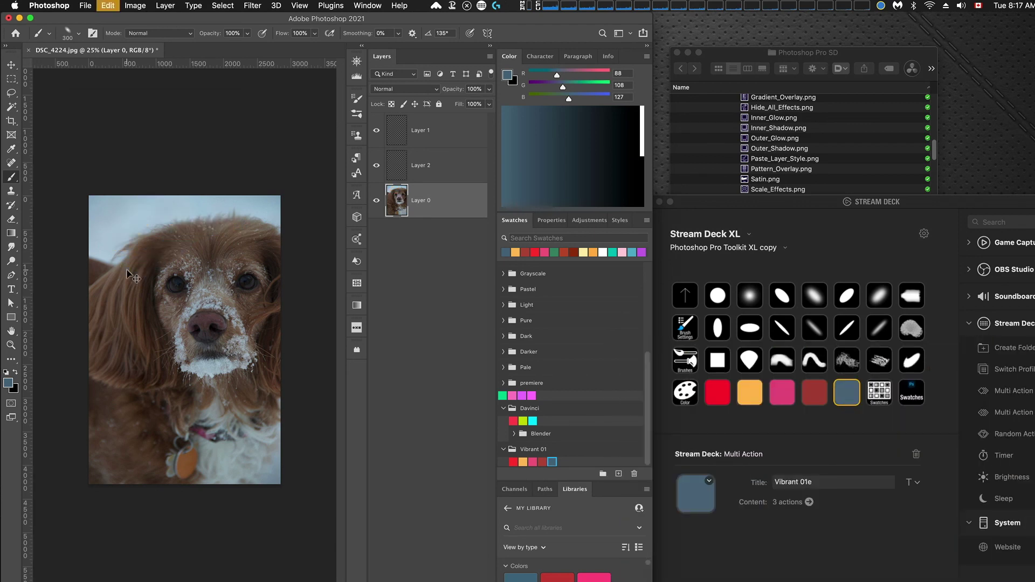
Step: Hide Photoshop and move the Stream Deck window to the empty desktop area beside the two Finder windows
key("super+h")
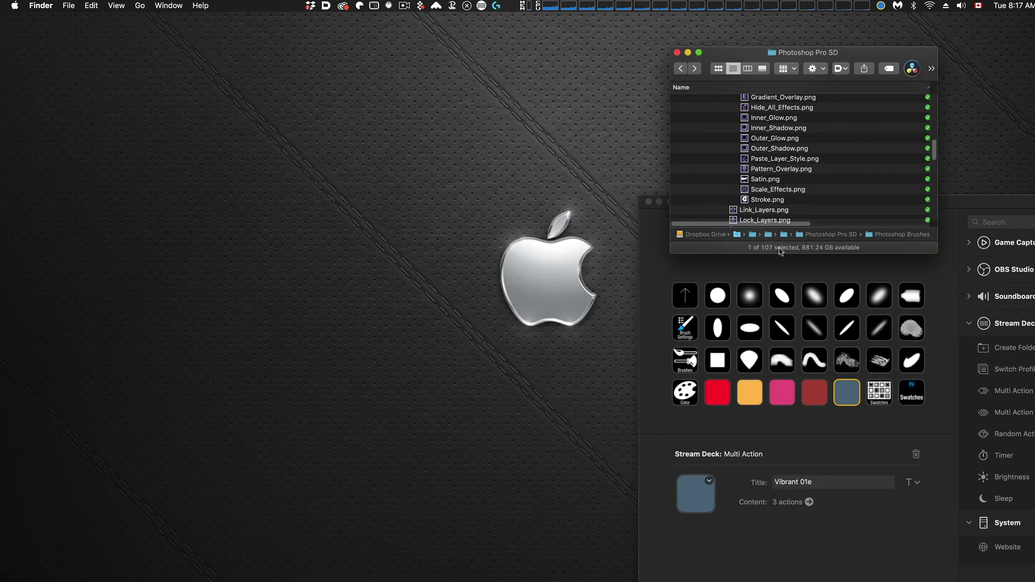
left_click_drag(1011, 203, 566, 47)
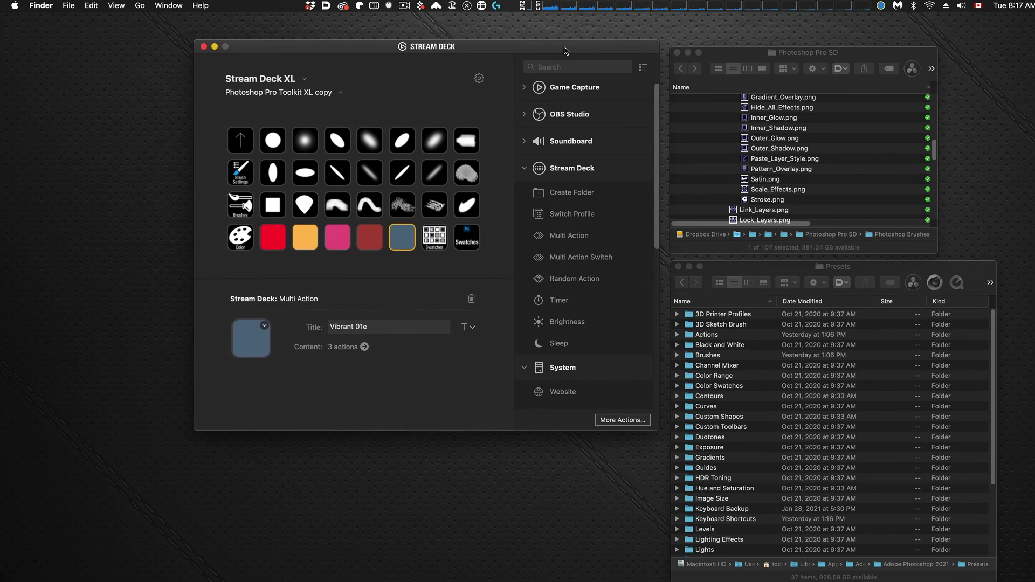